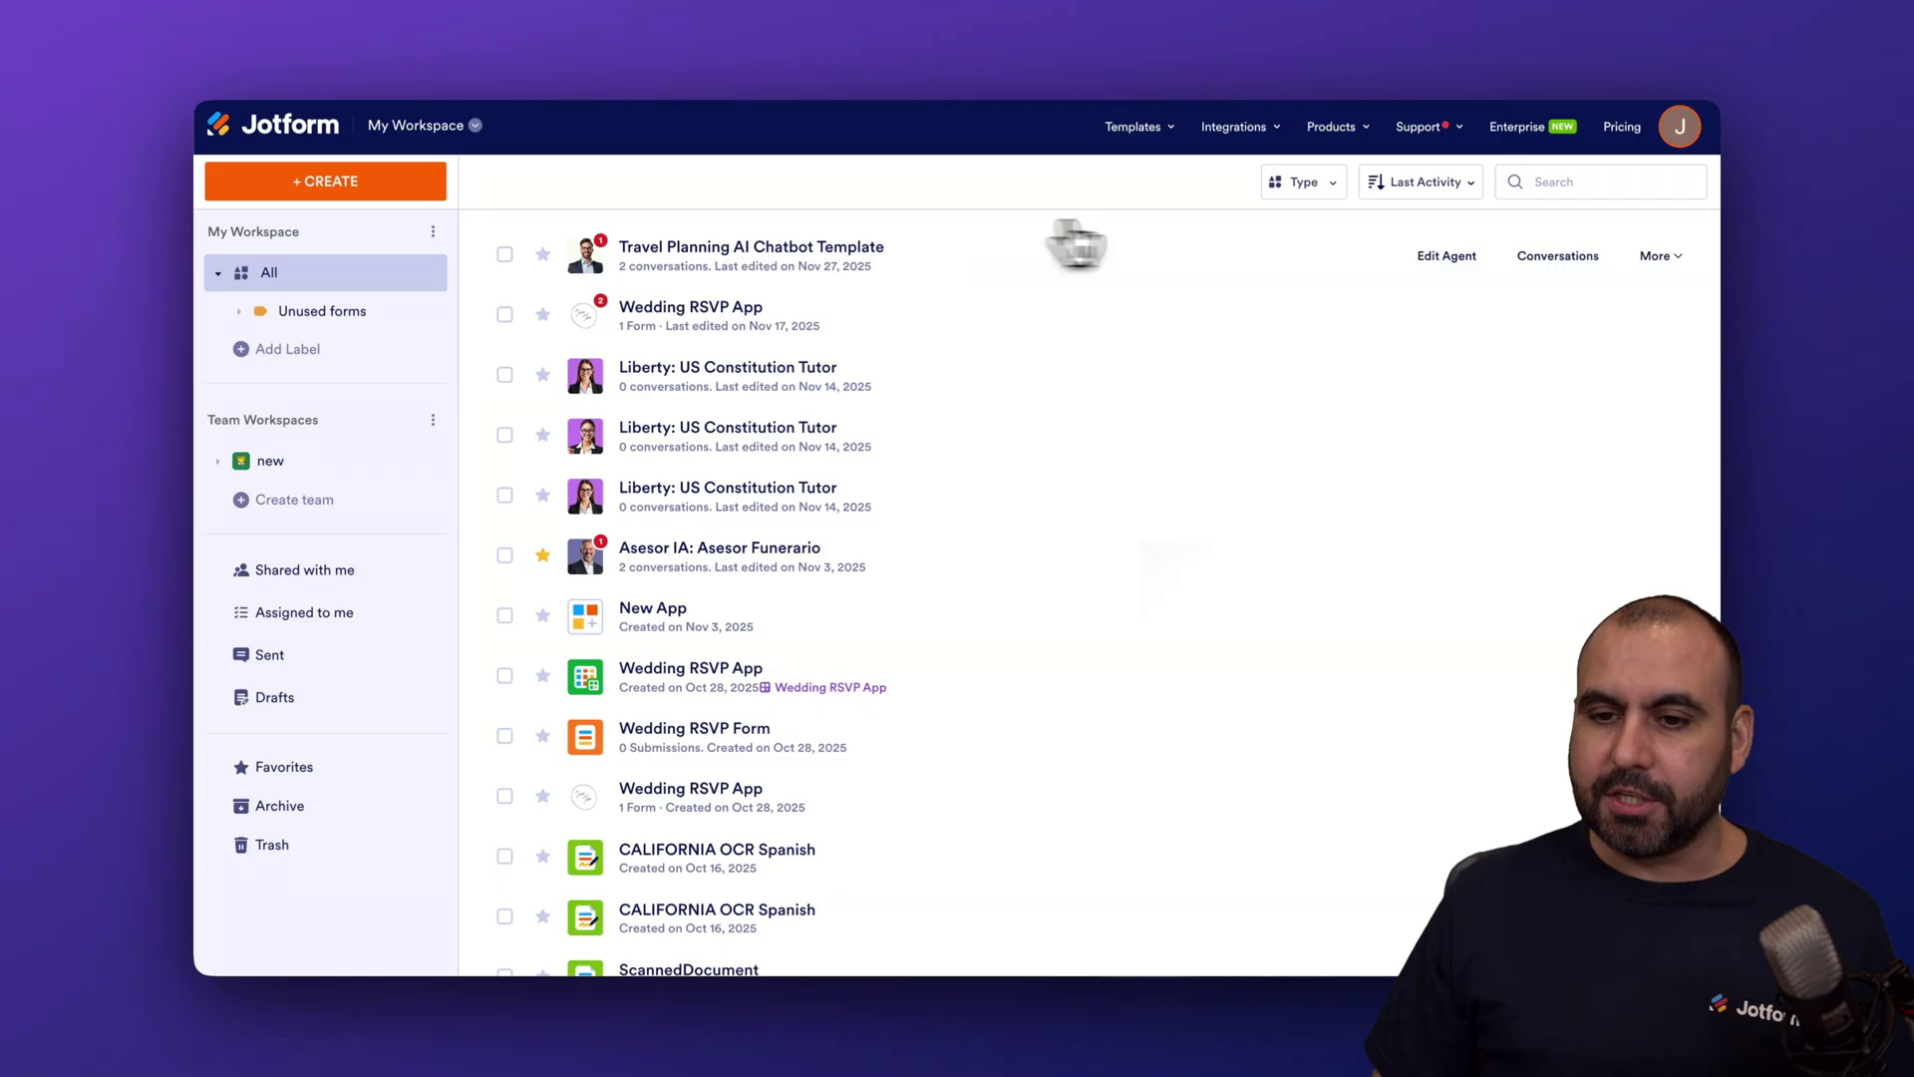
Step: On the travel agent's Publish page, select the Chatbot embed style and open its customization
click(1445, 256)
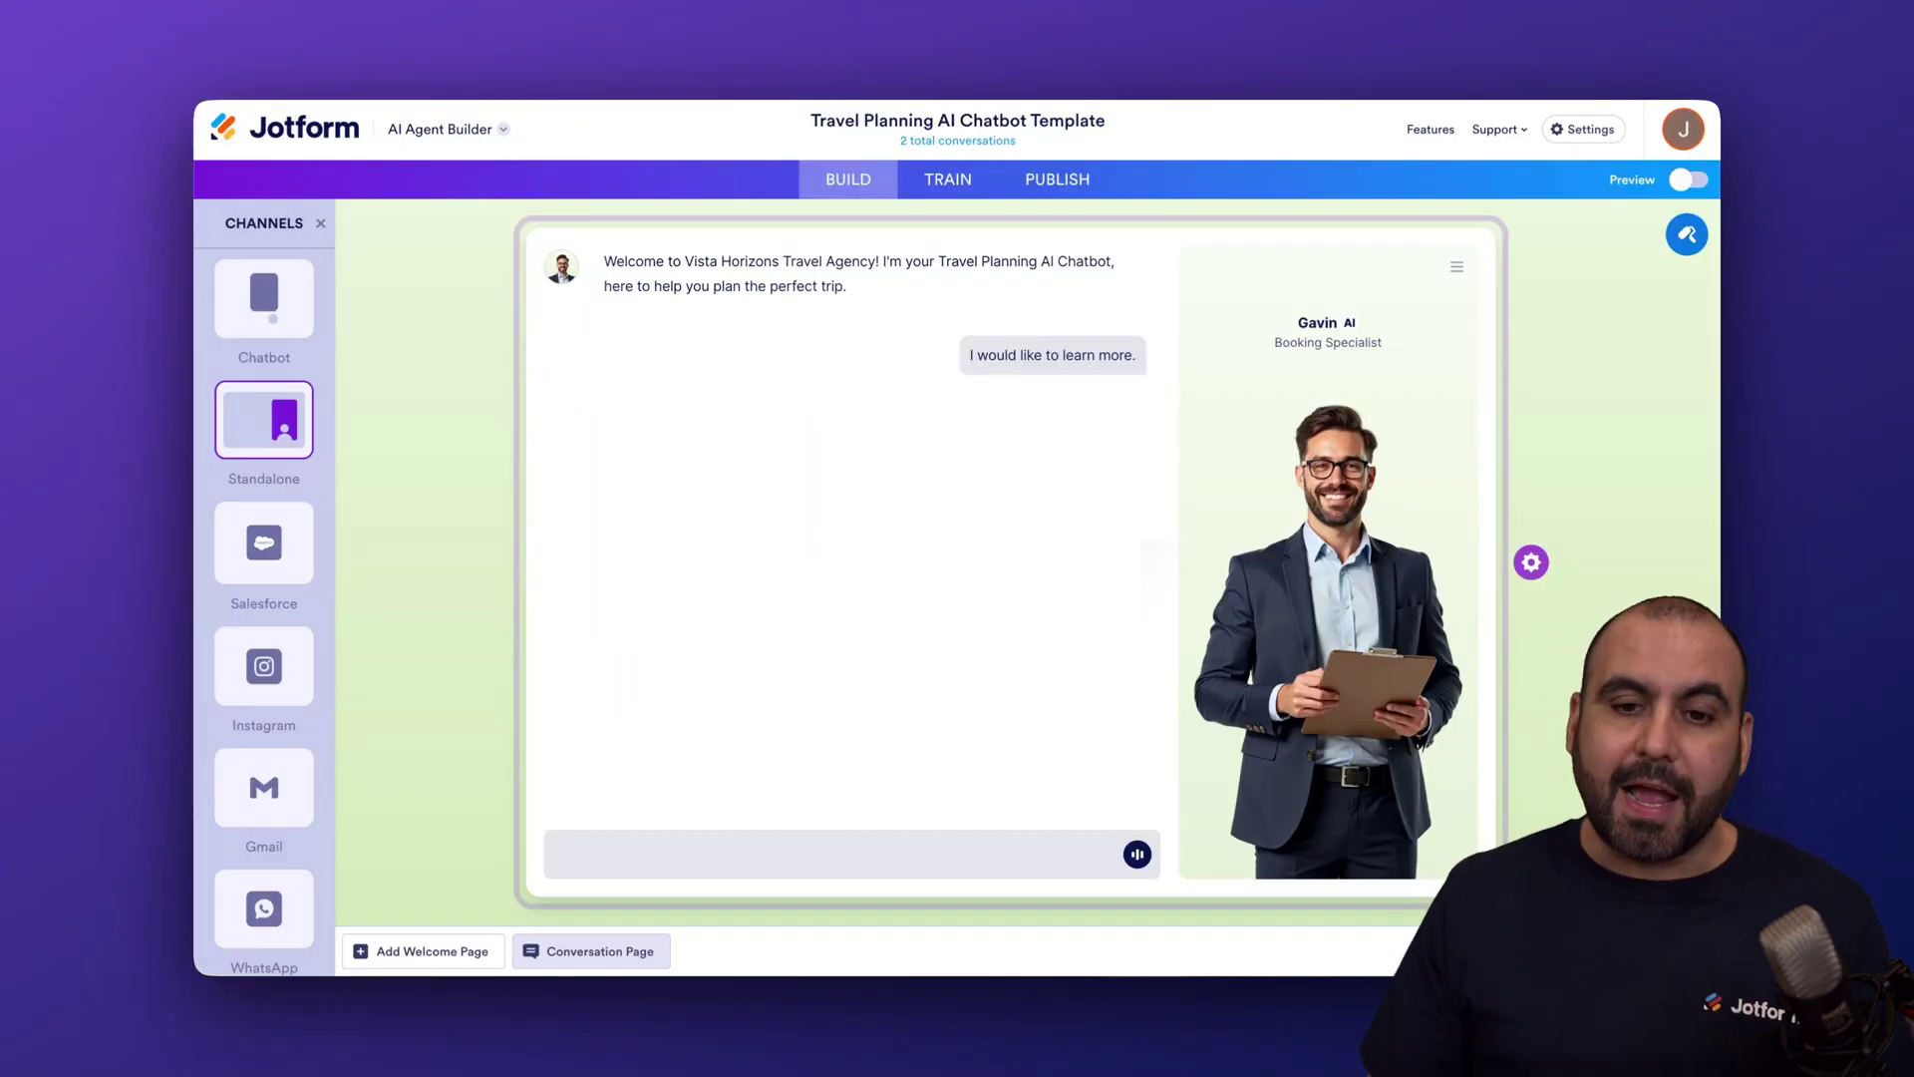
click(1057, 180)
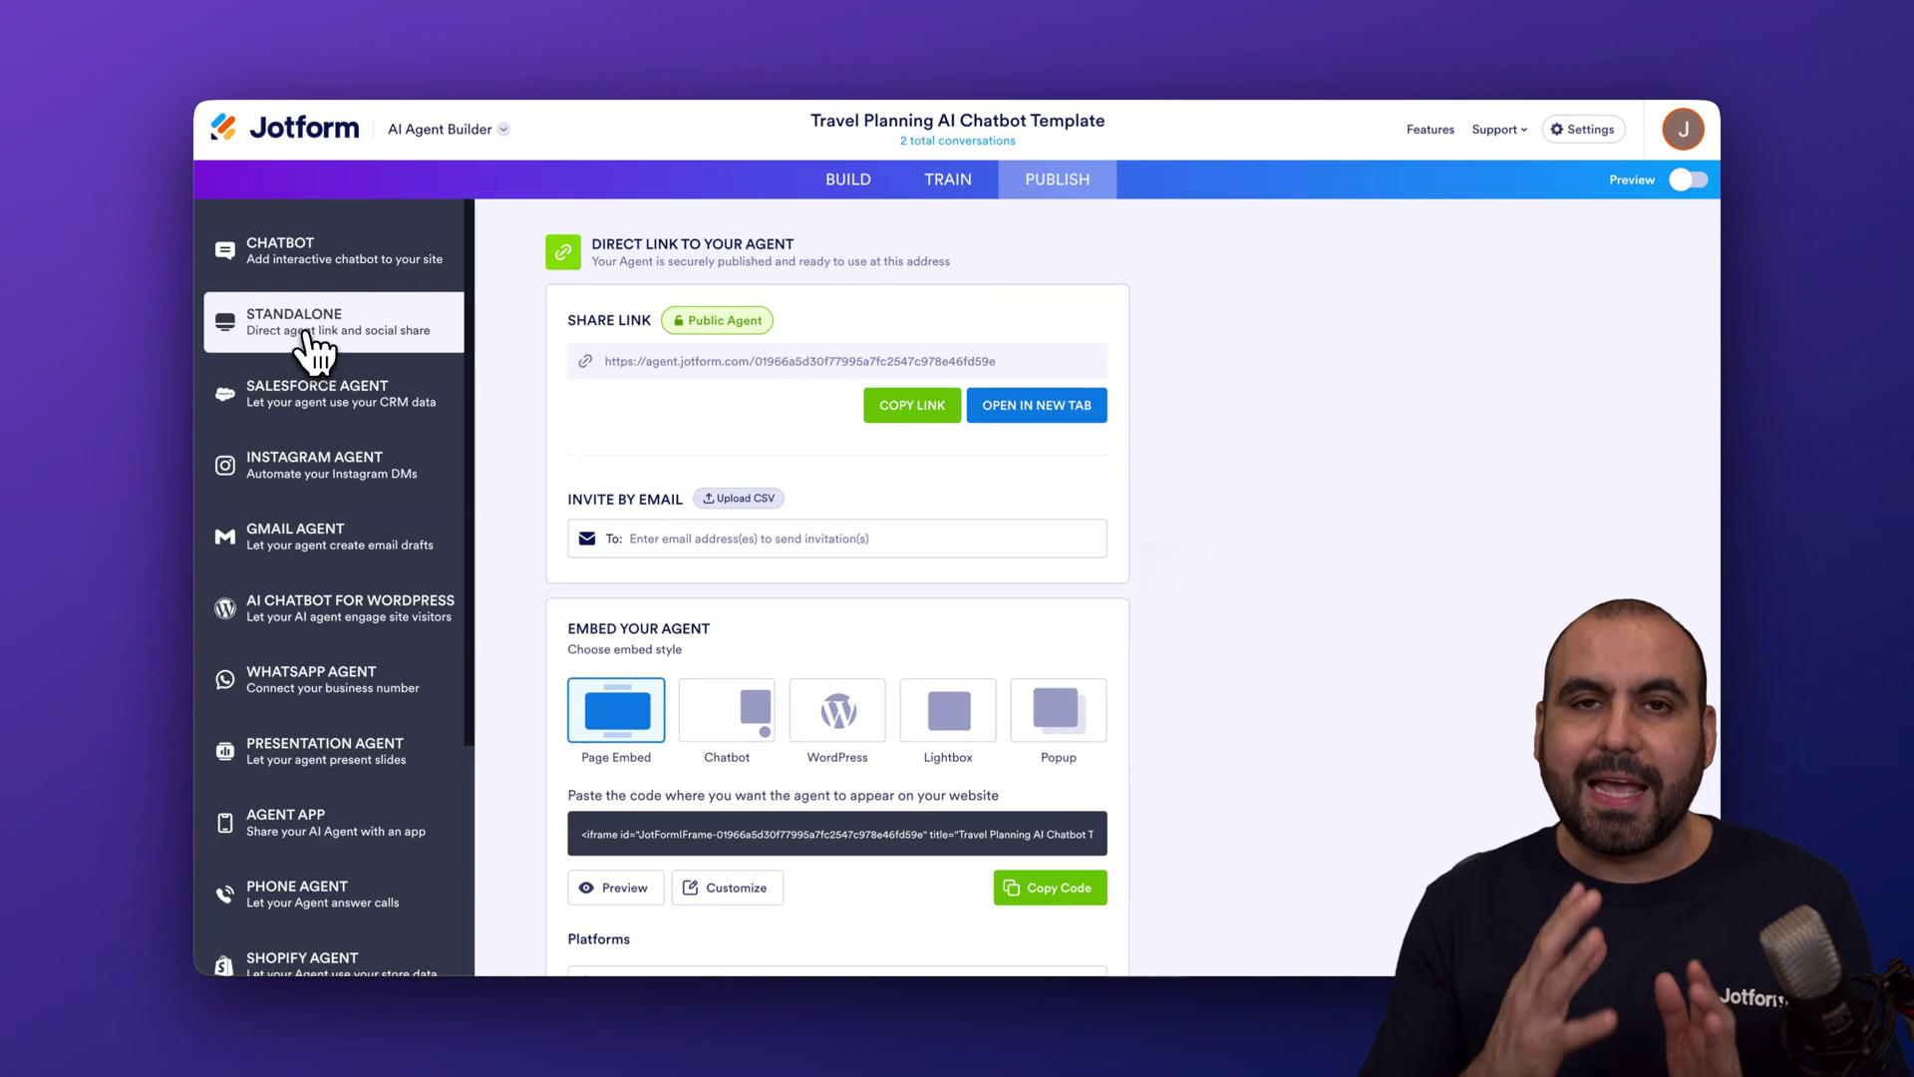
scroll(729, 422, down, 3)
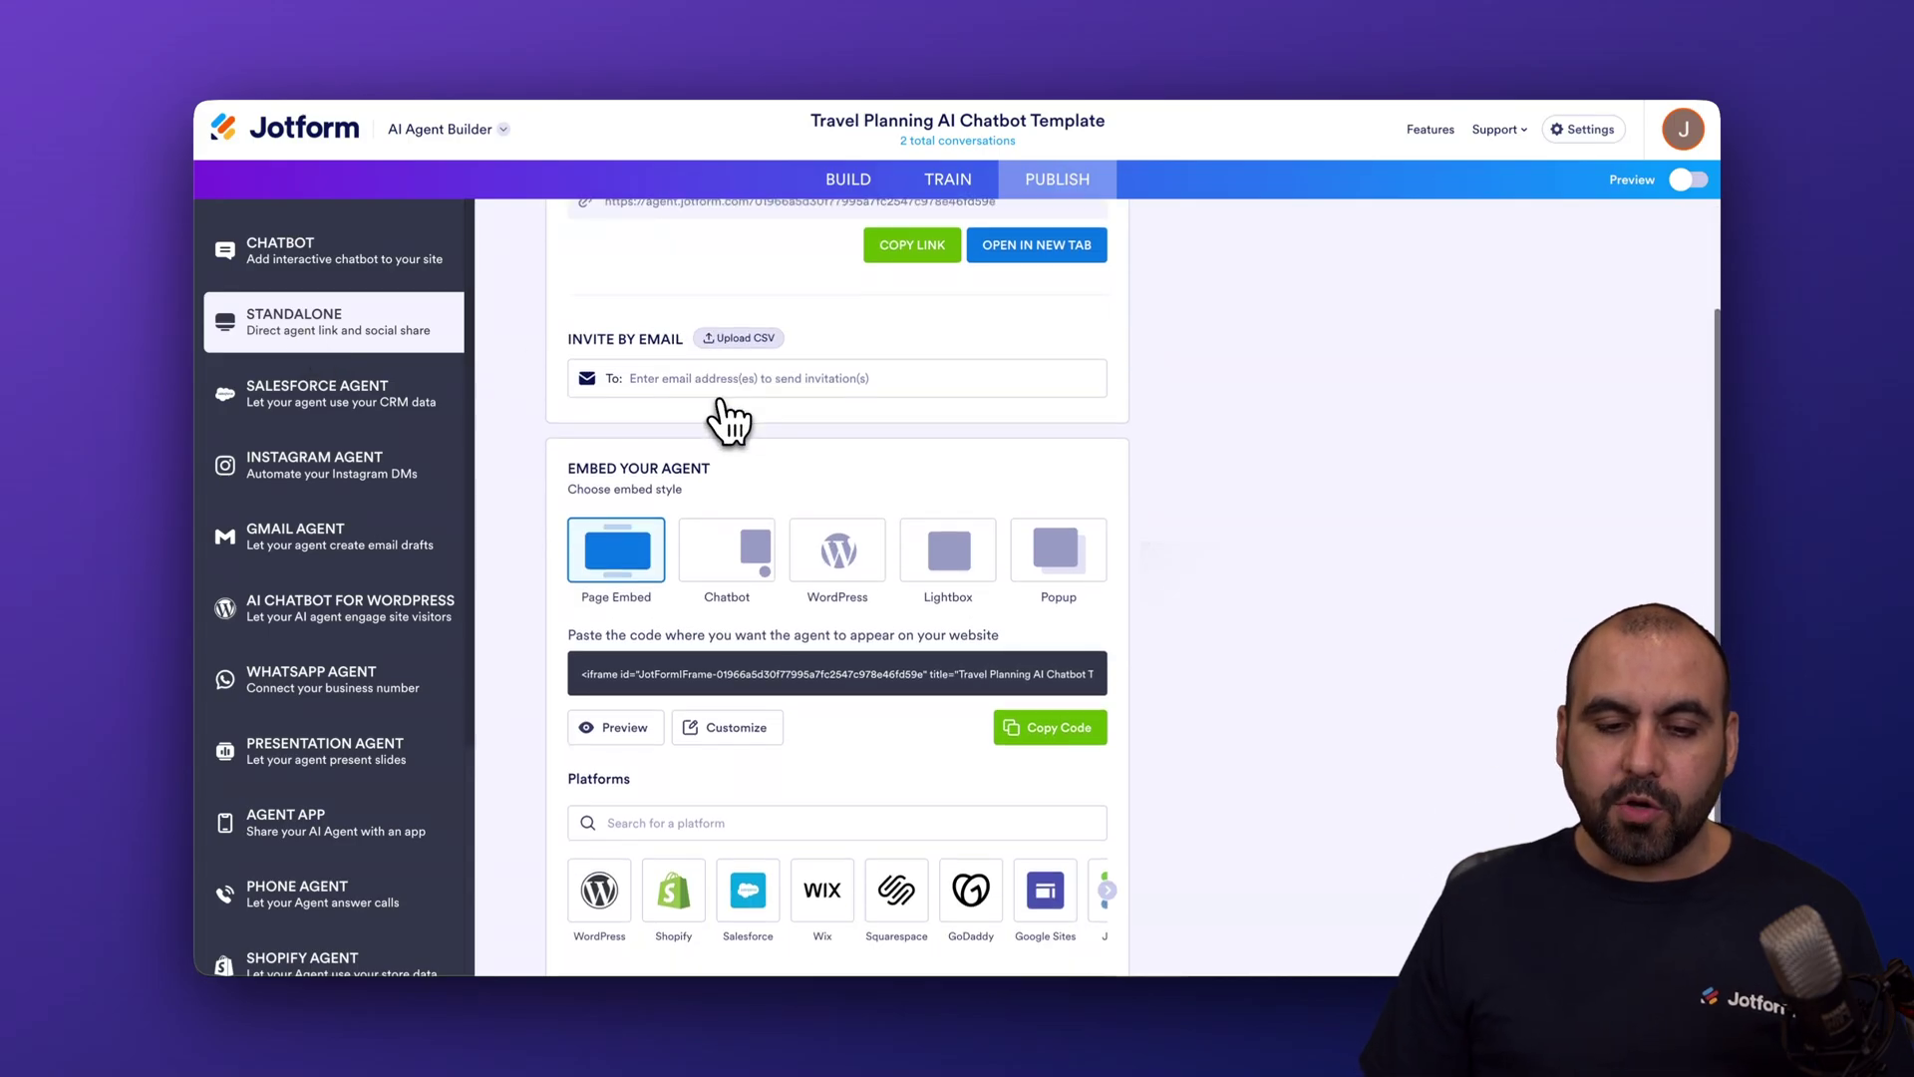
click(751, 560)
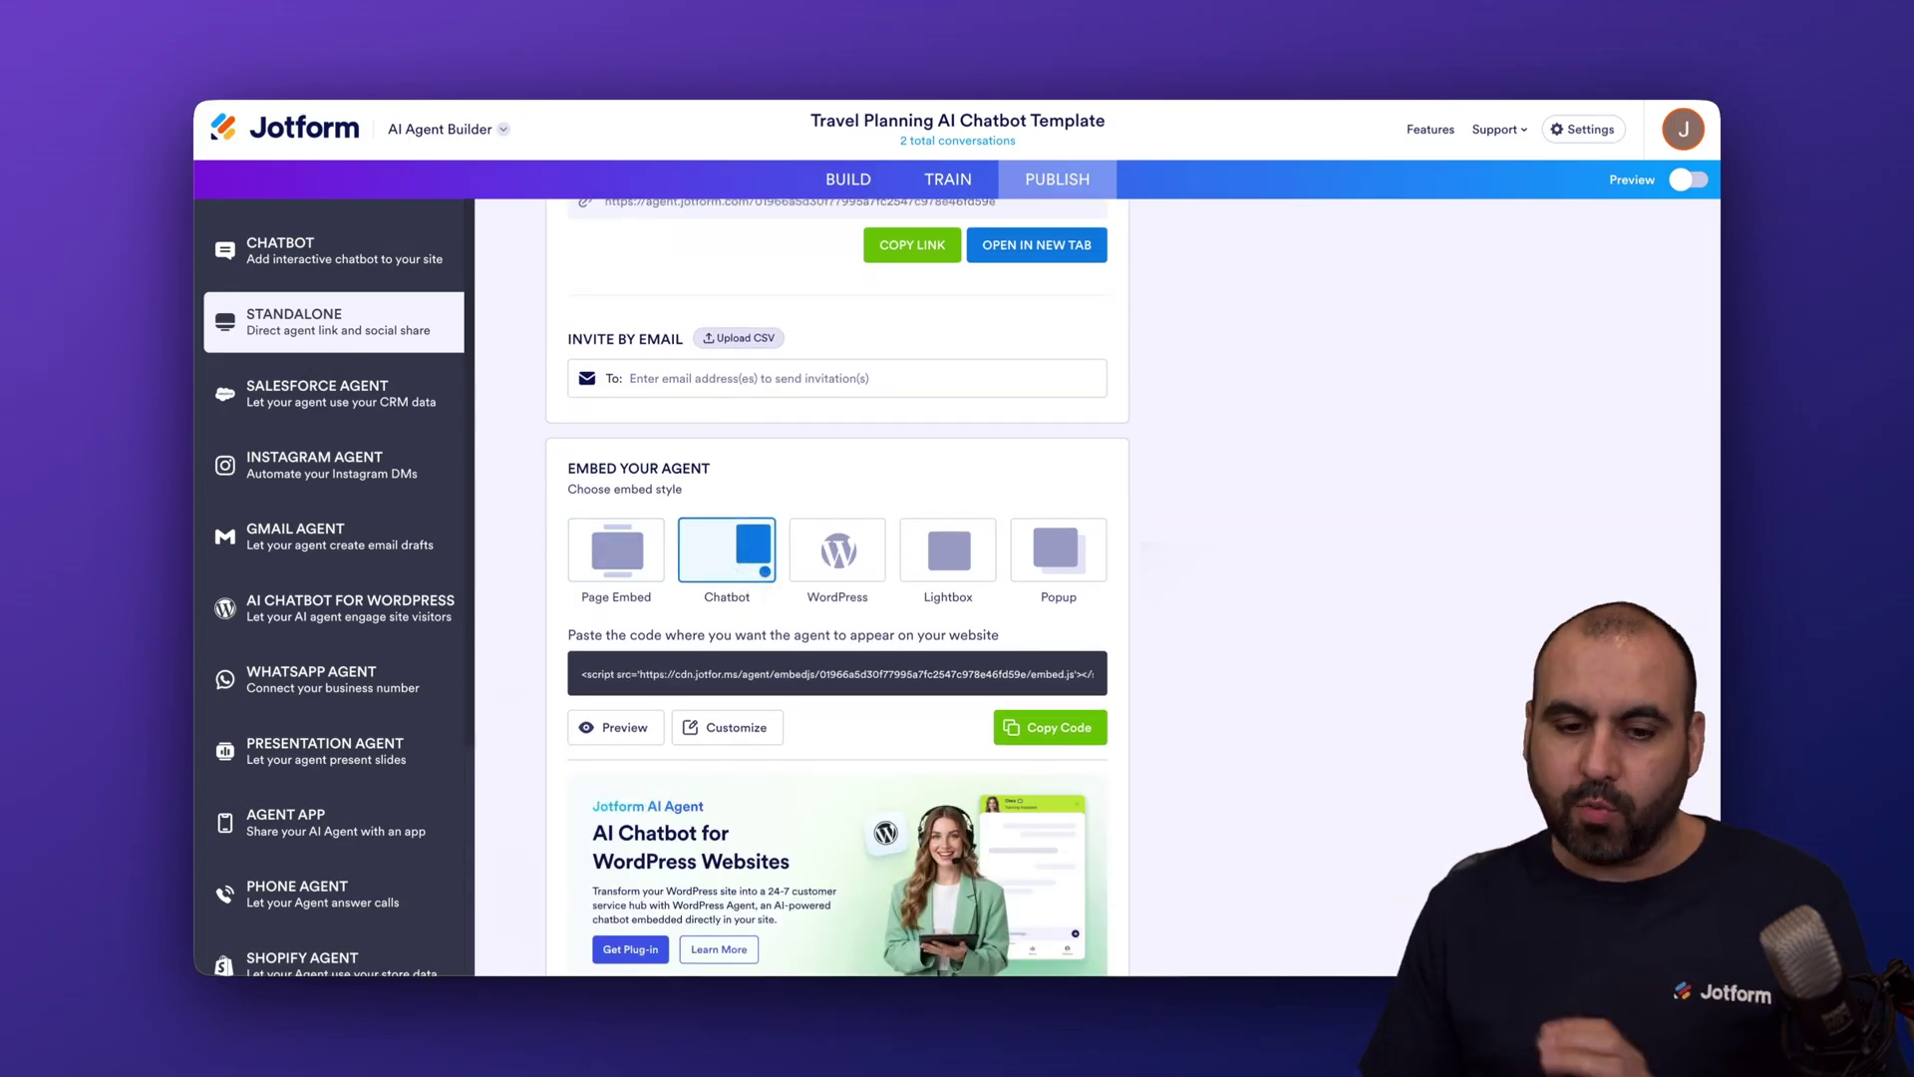
click(724, 727)
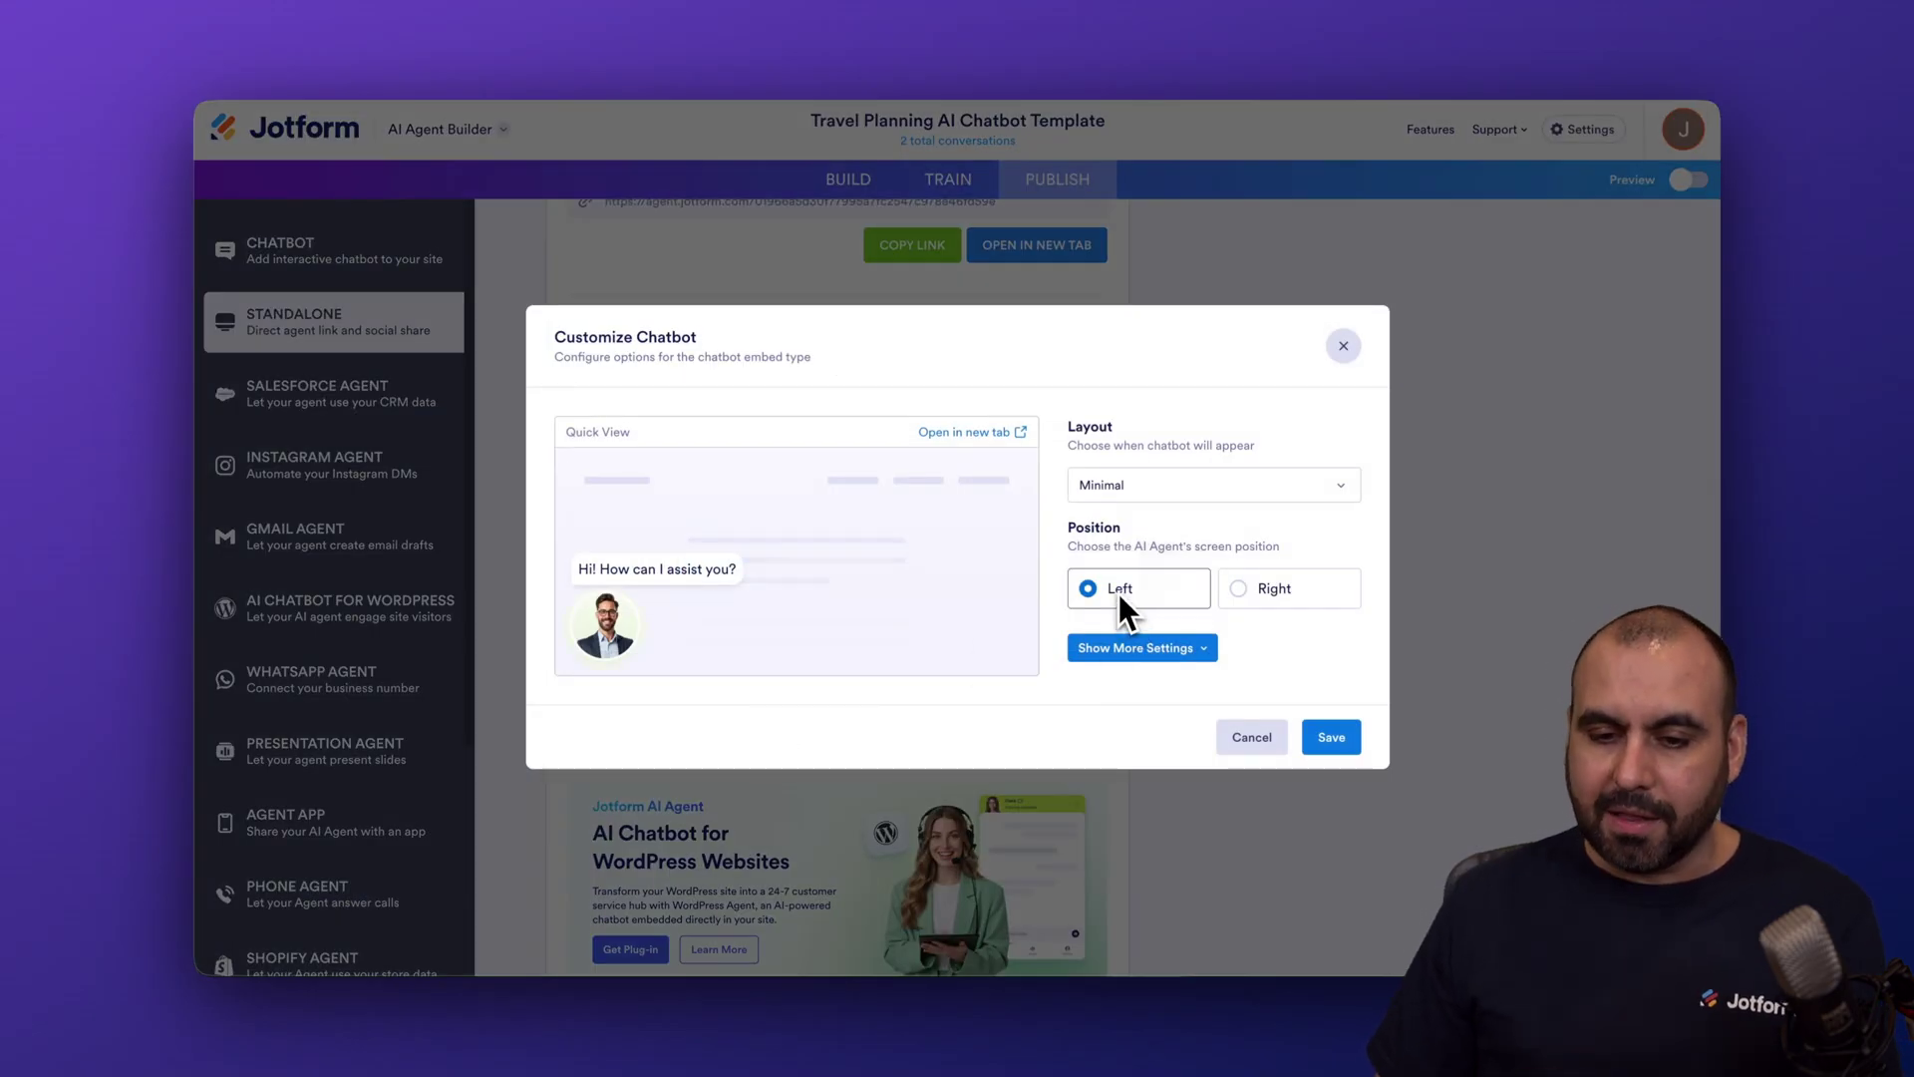
Step: Save the chatbot with the Default layout, then copy its embed code
click(1196, 485)
click(1144, 526)
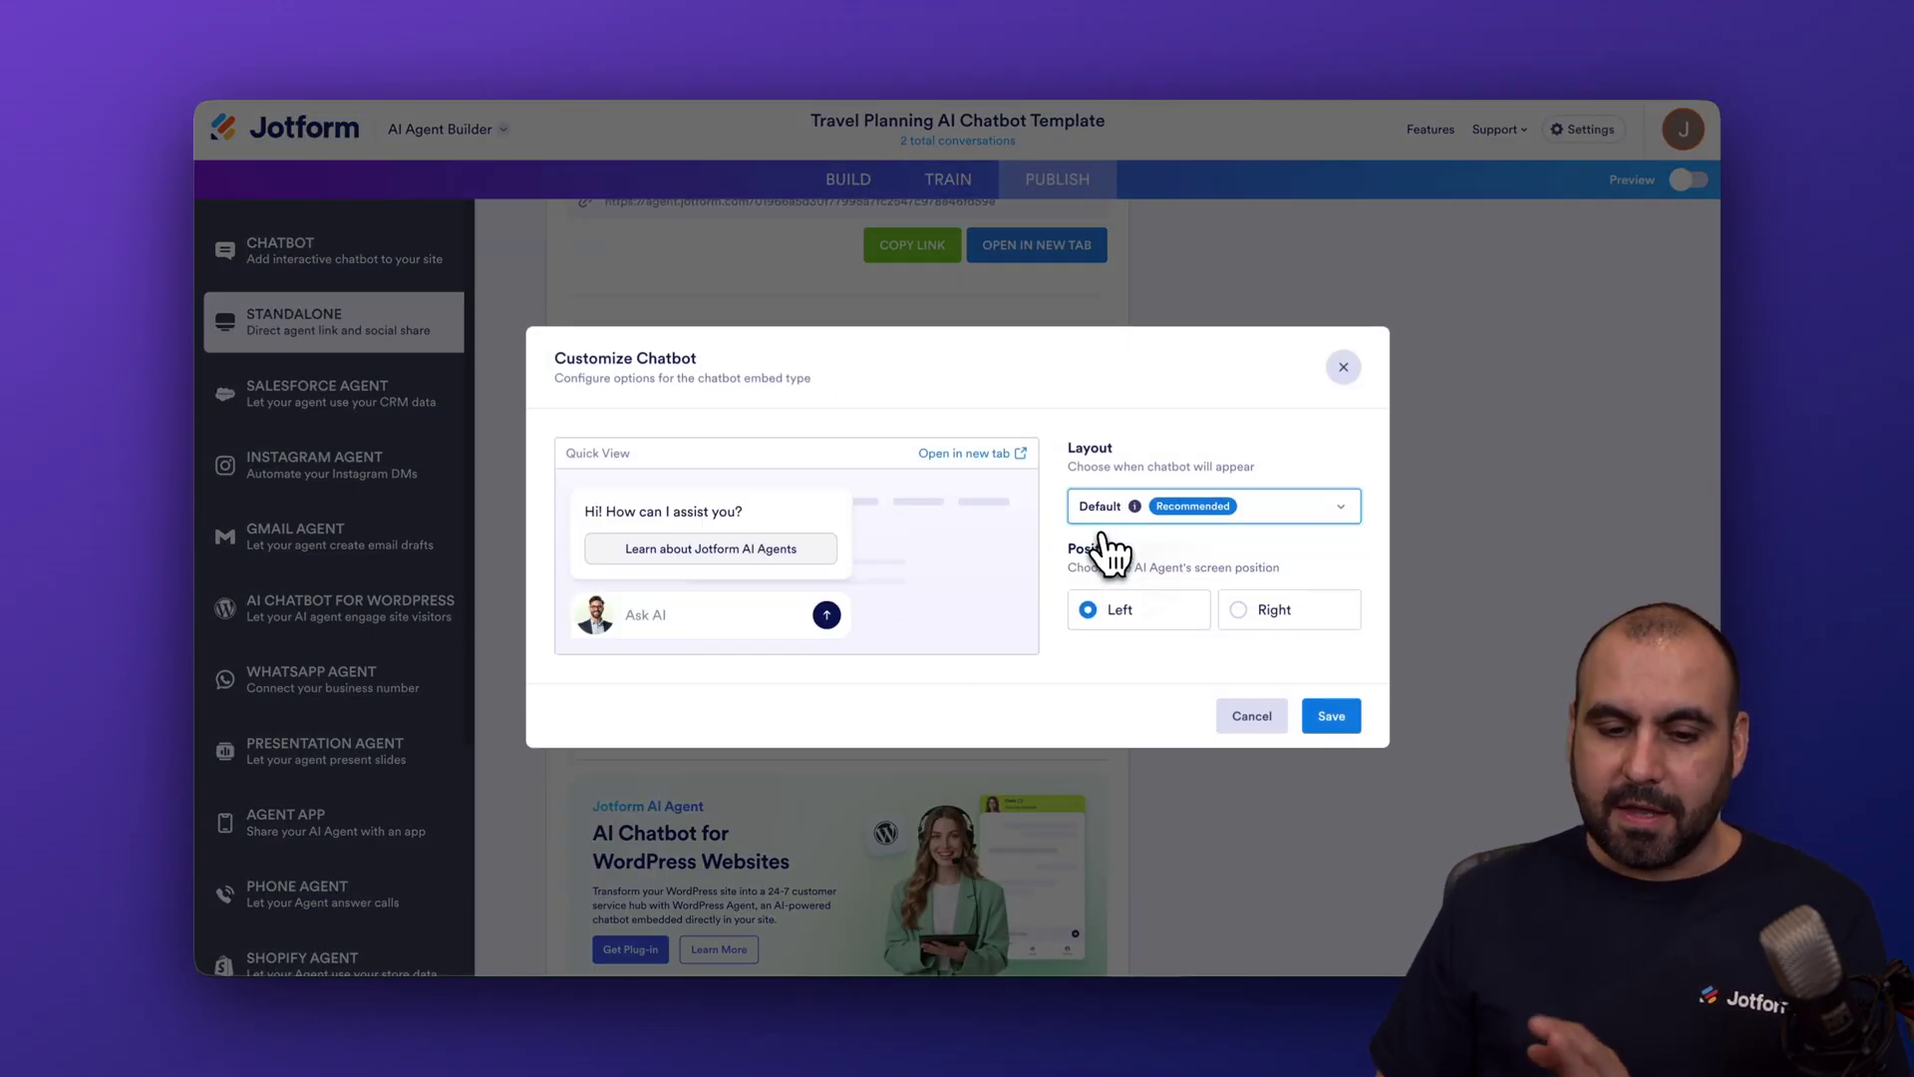
click(1331, 715)
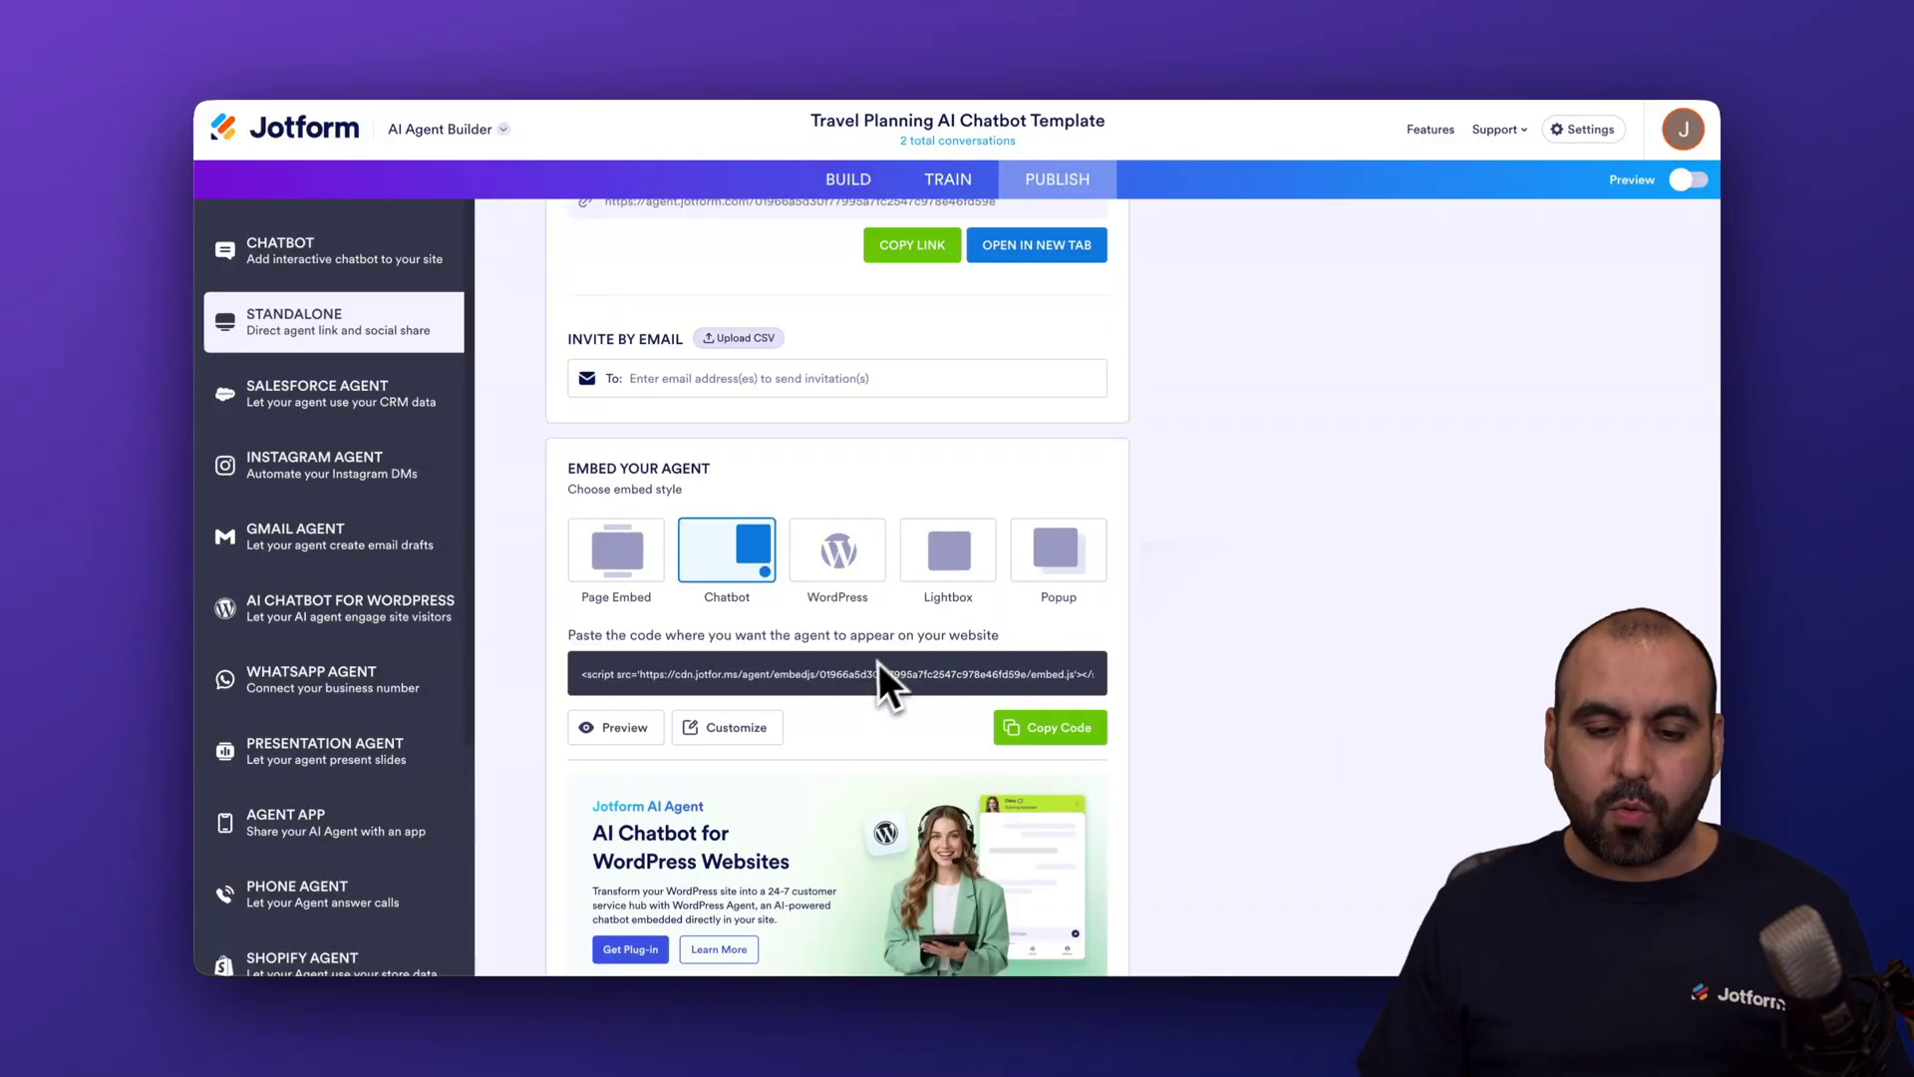
click(1054, 733)
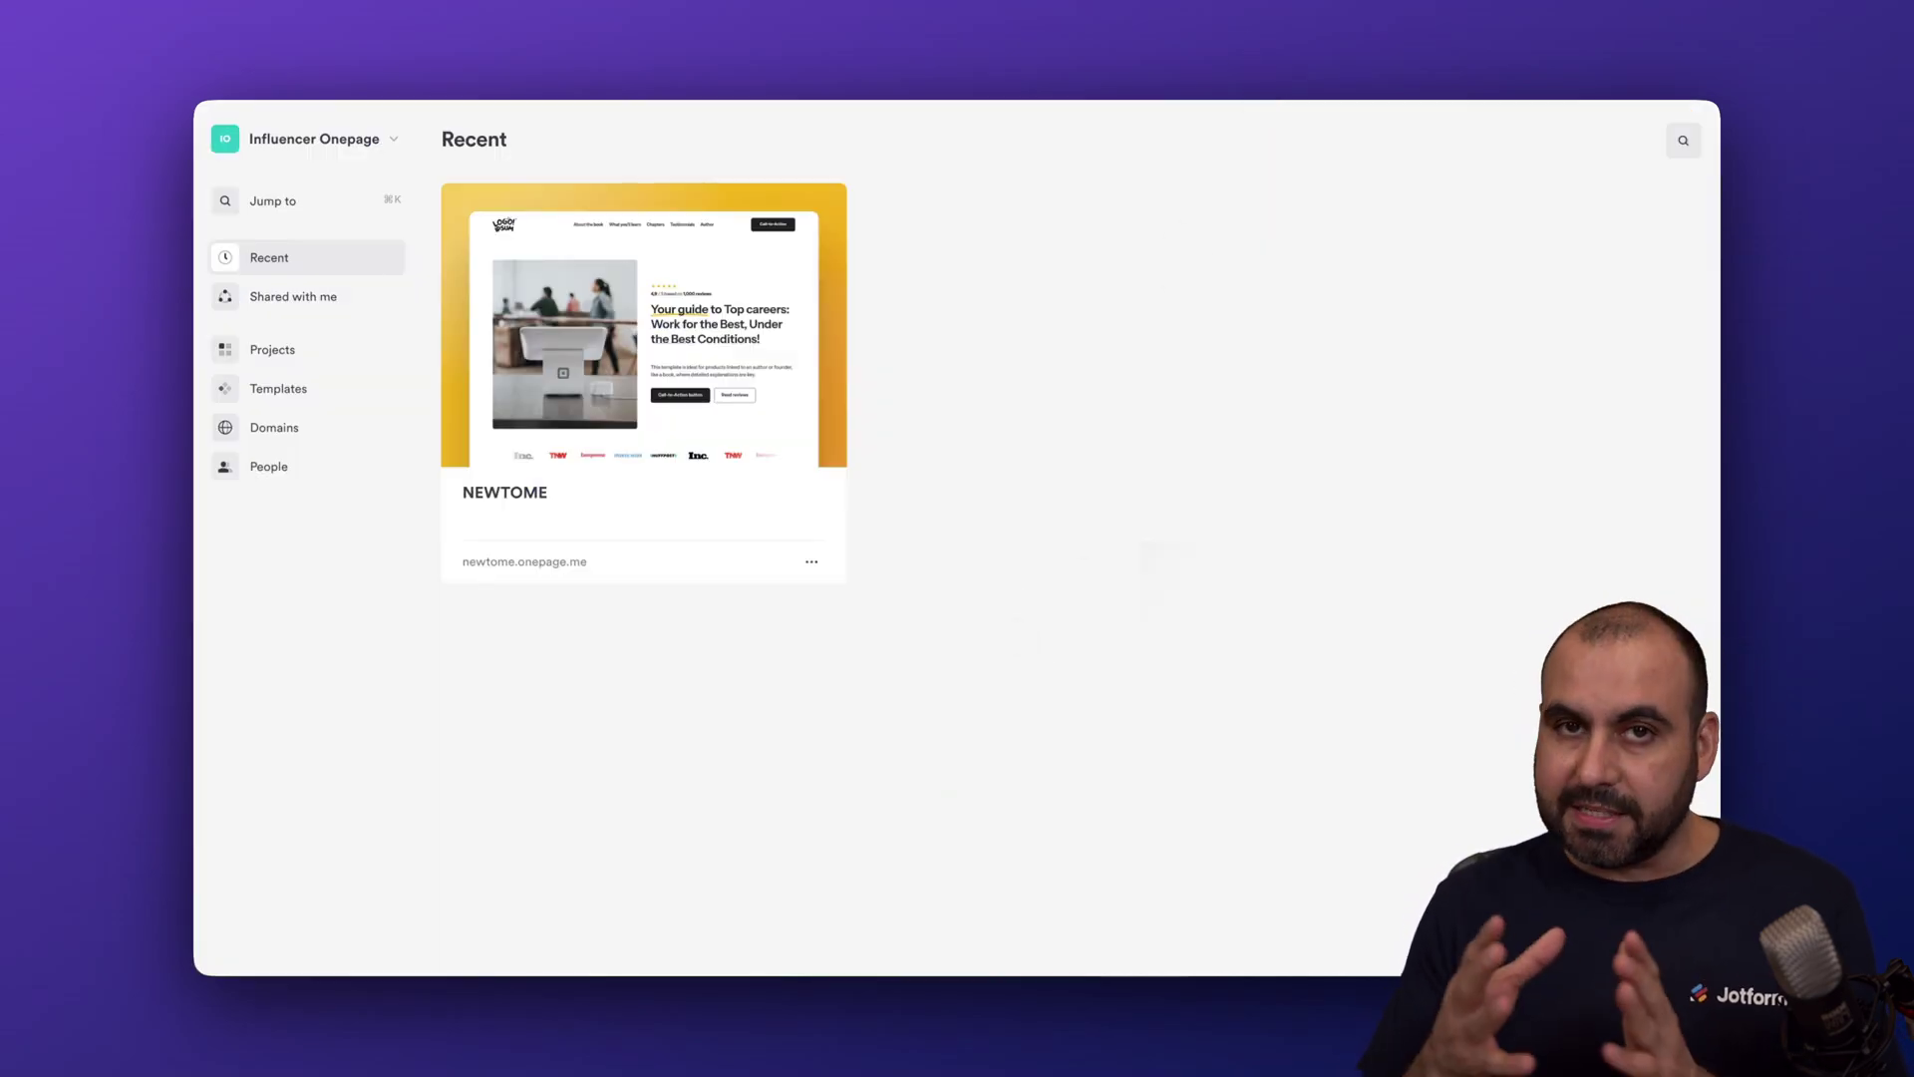
Step: Paste the chatbot script into NEWTOME's Settings > Custom code <body> section, then close Settings
click(701, 438)
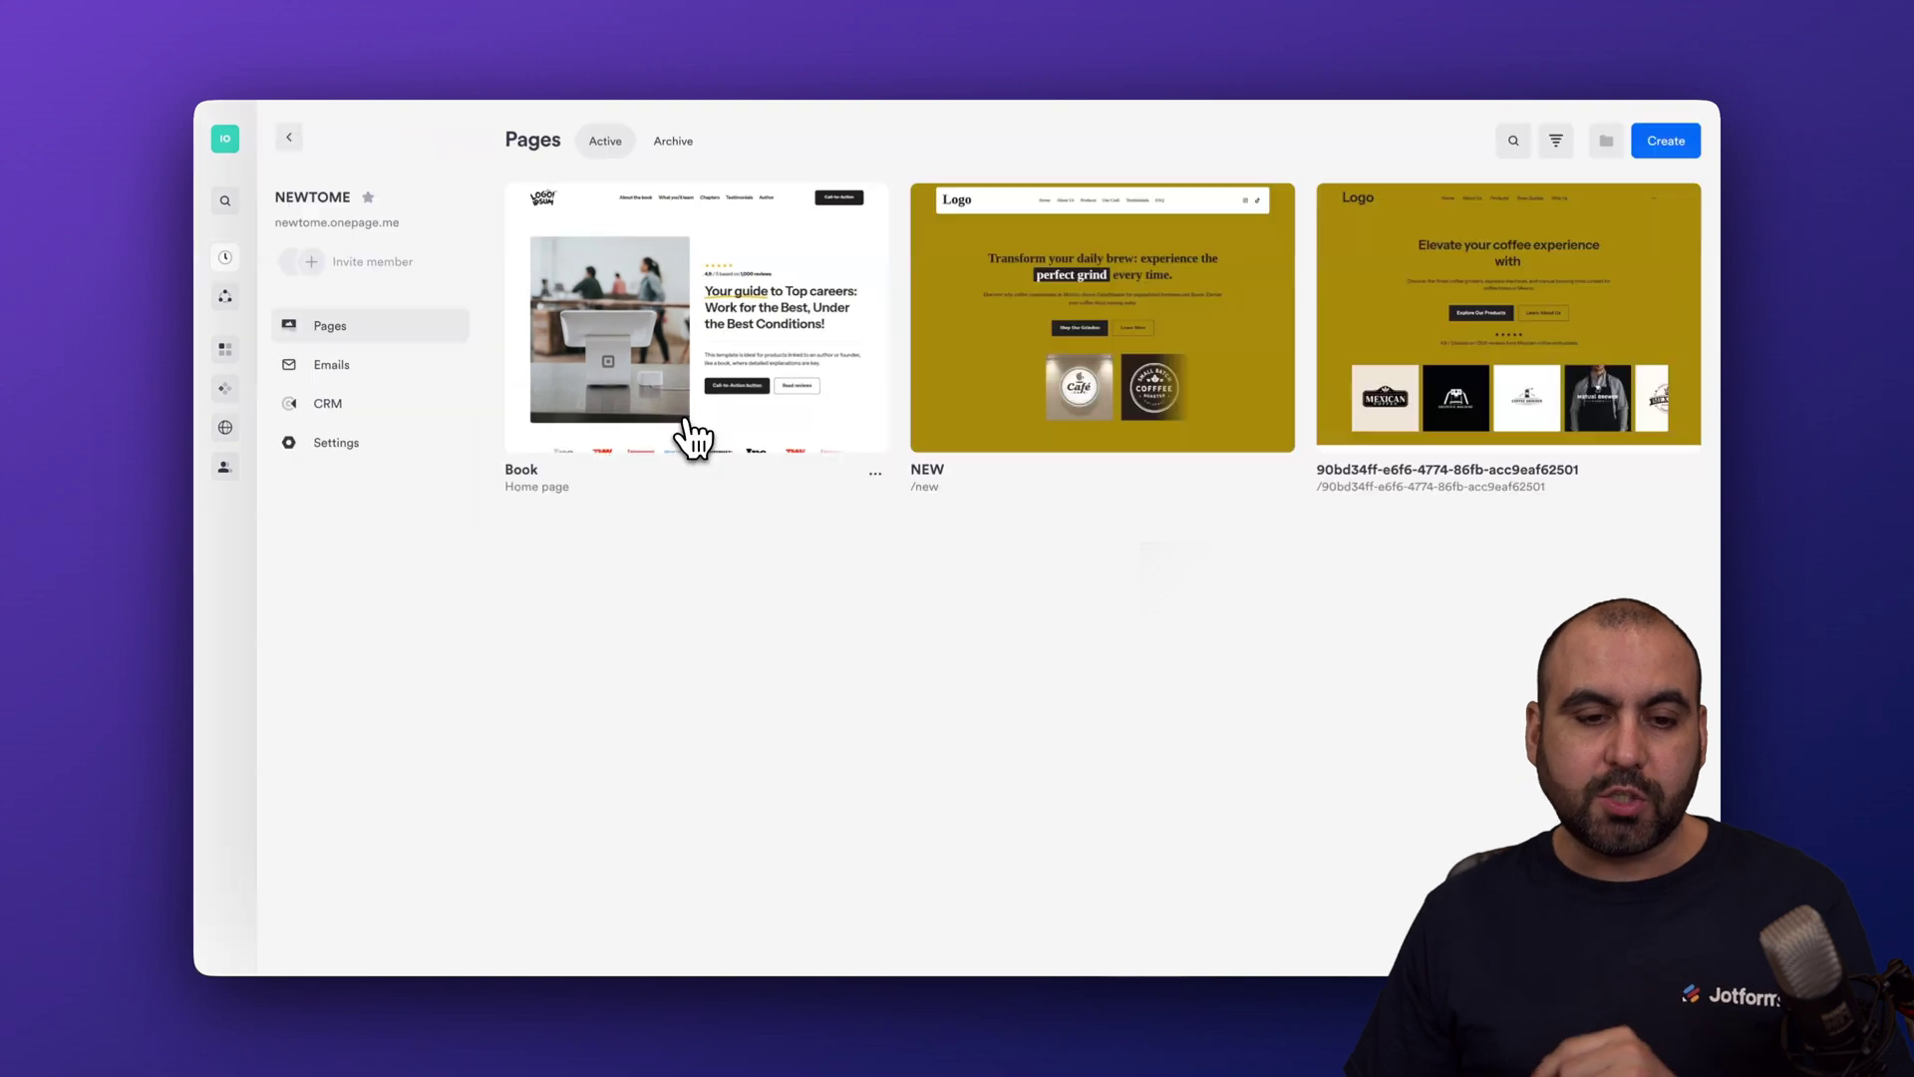
click(331, 443)
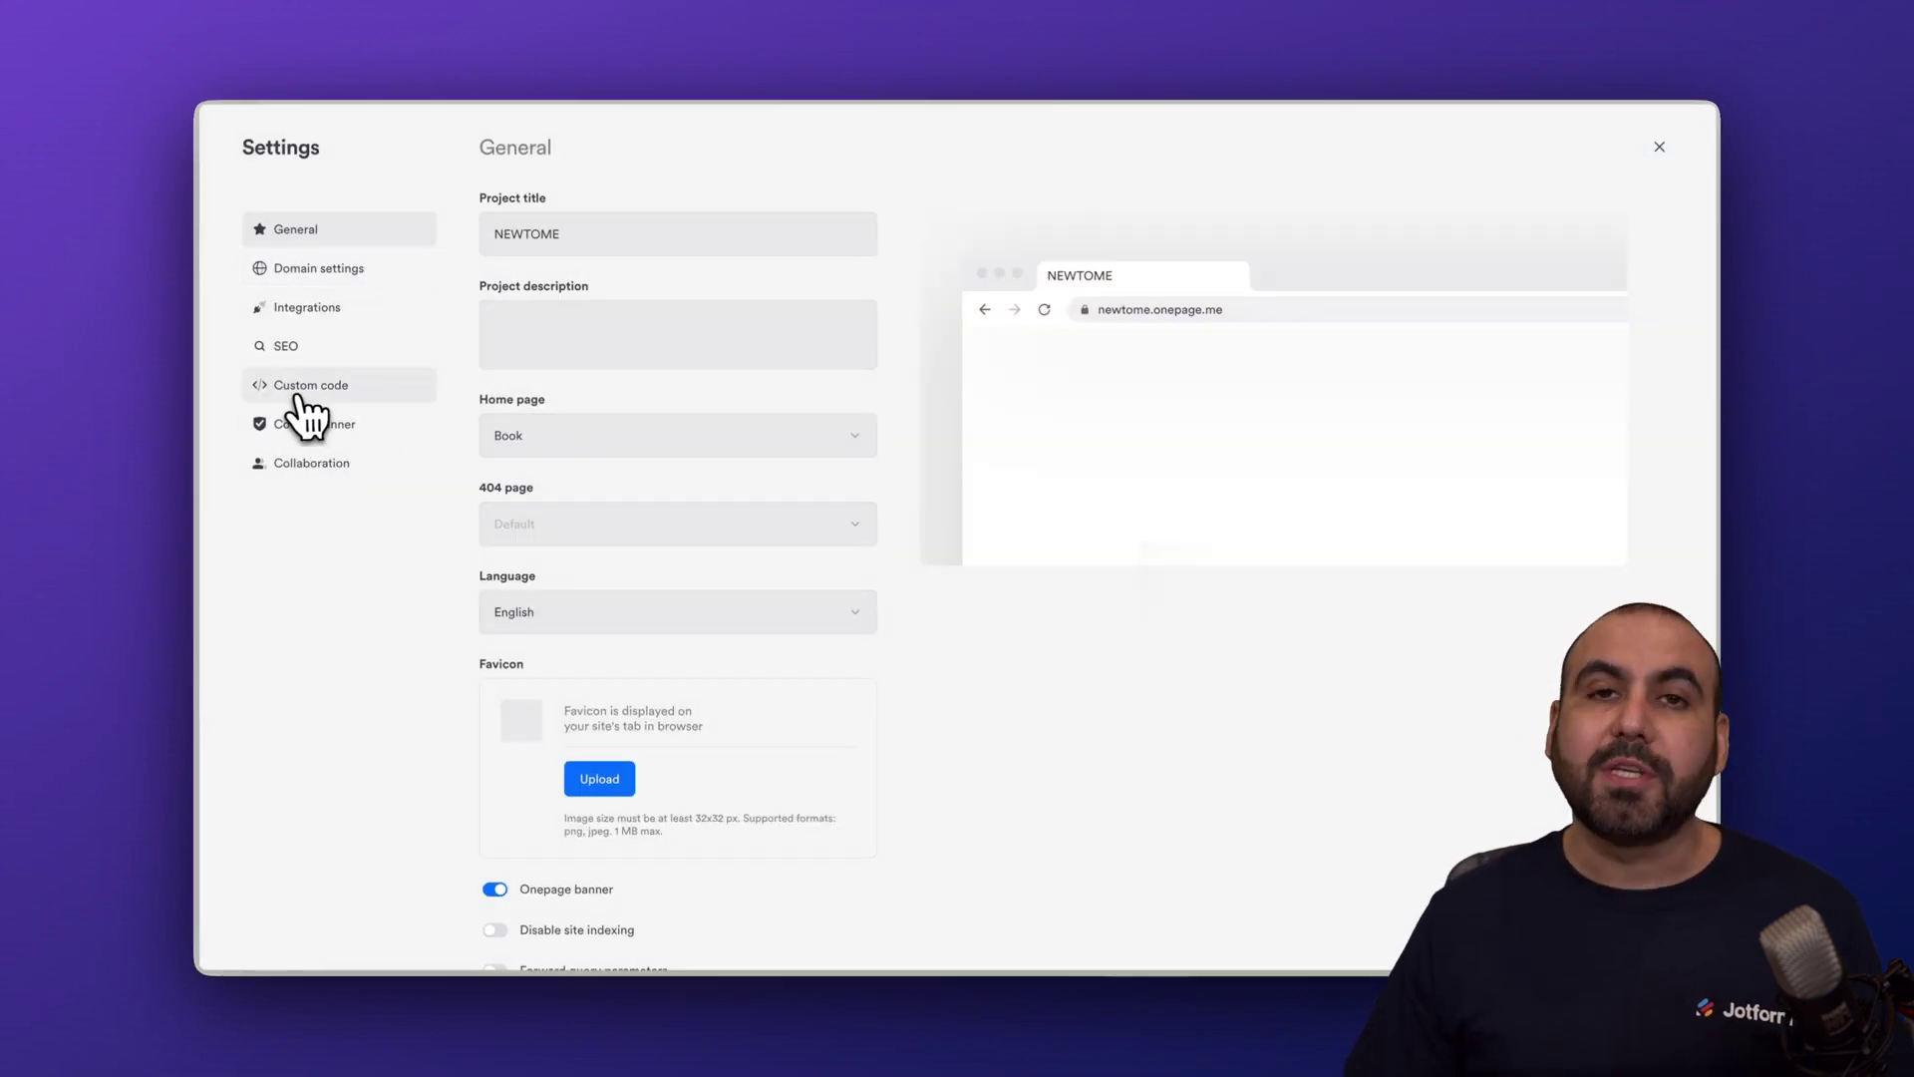
click(348, 392)
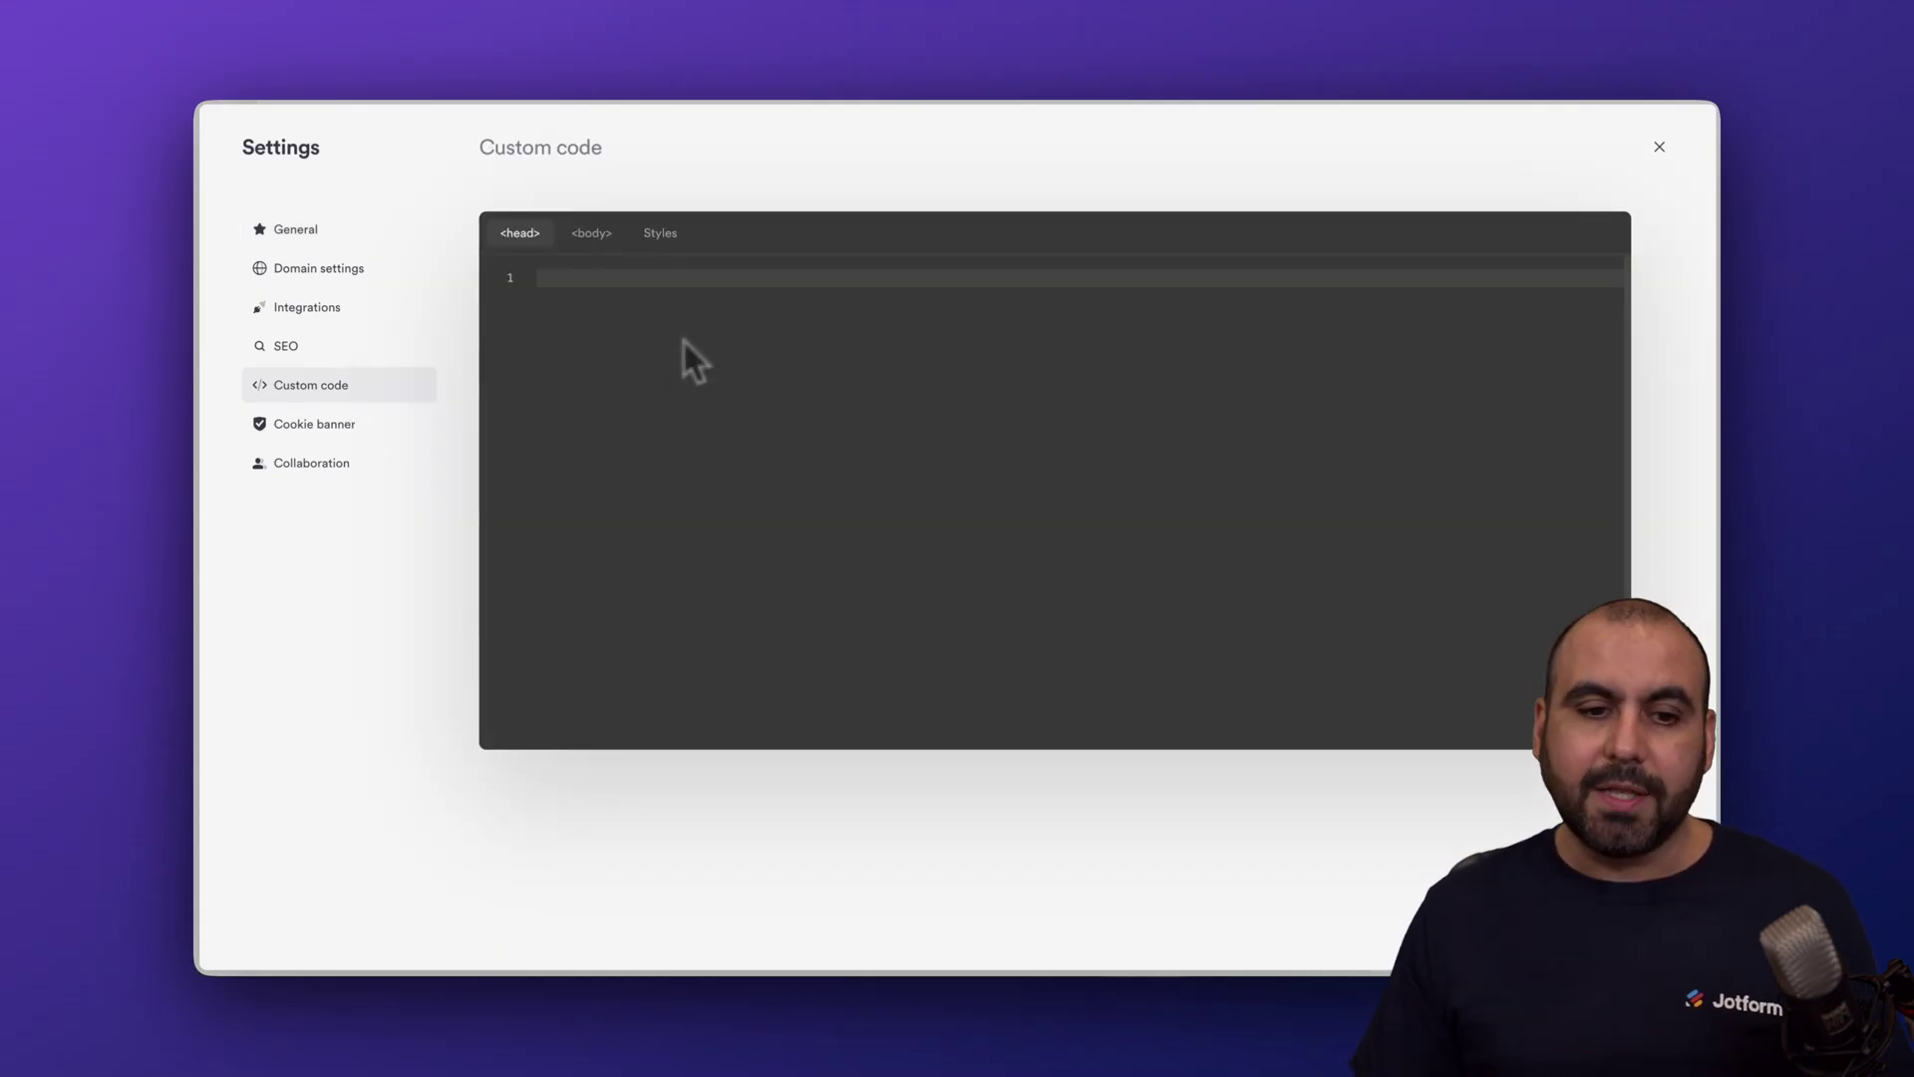
click(591, 232)
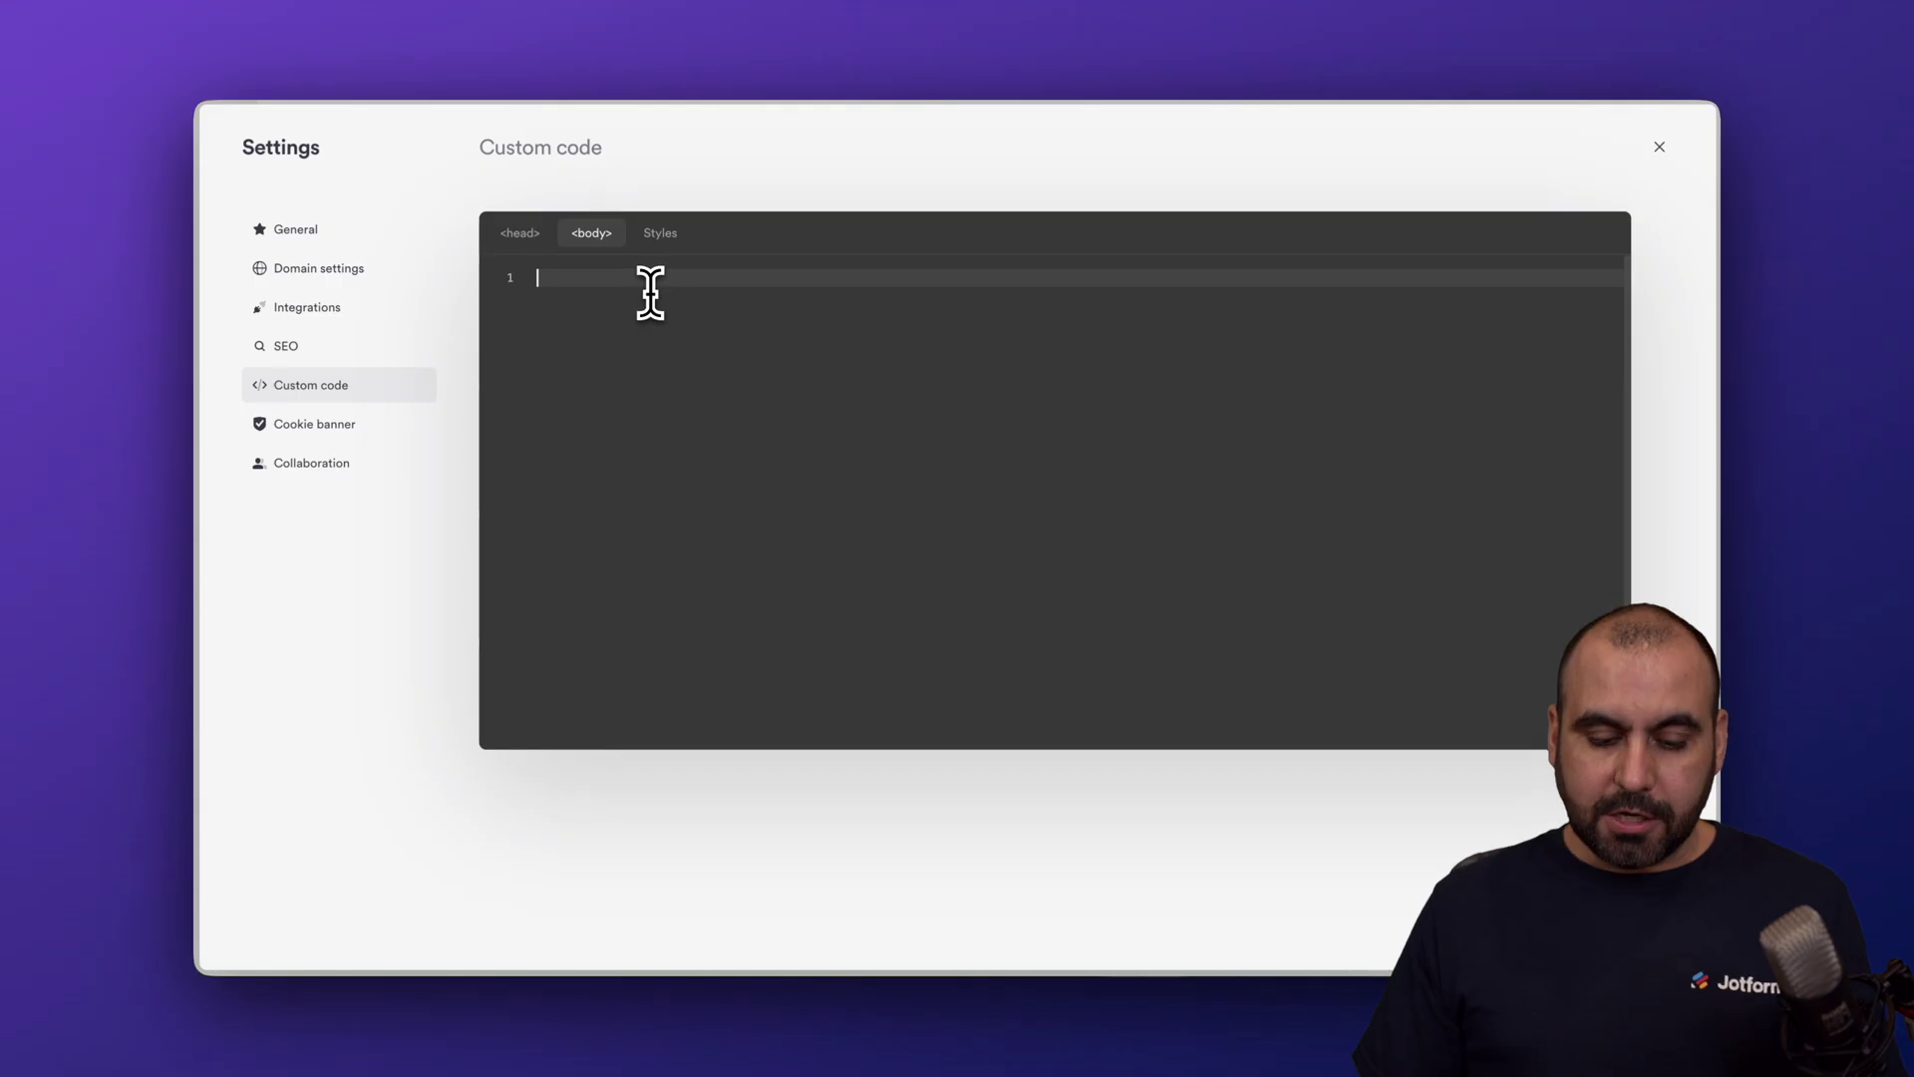
key(ctrl+v)
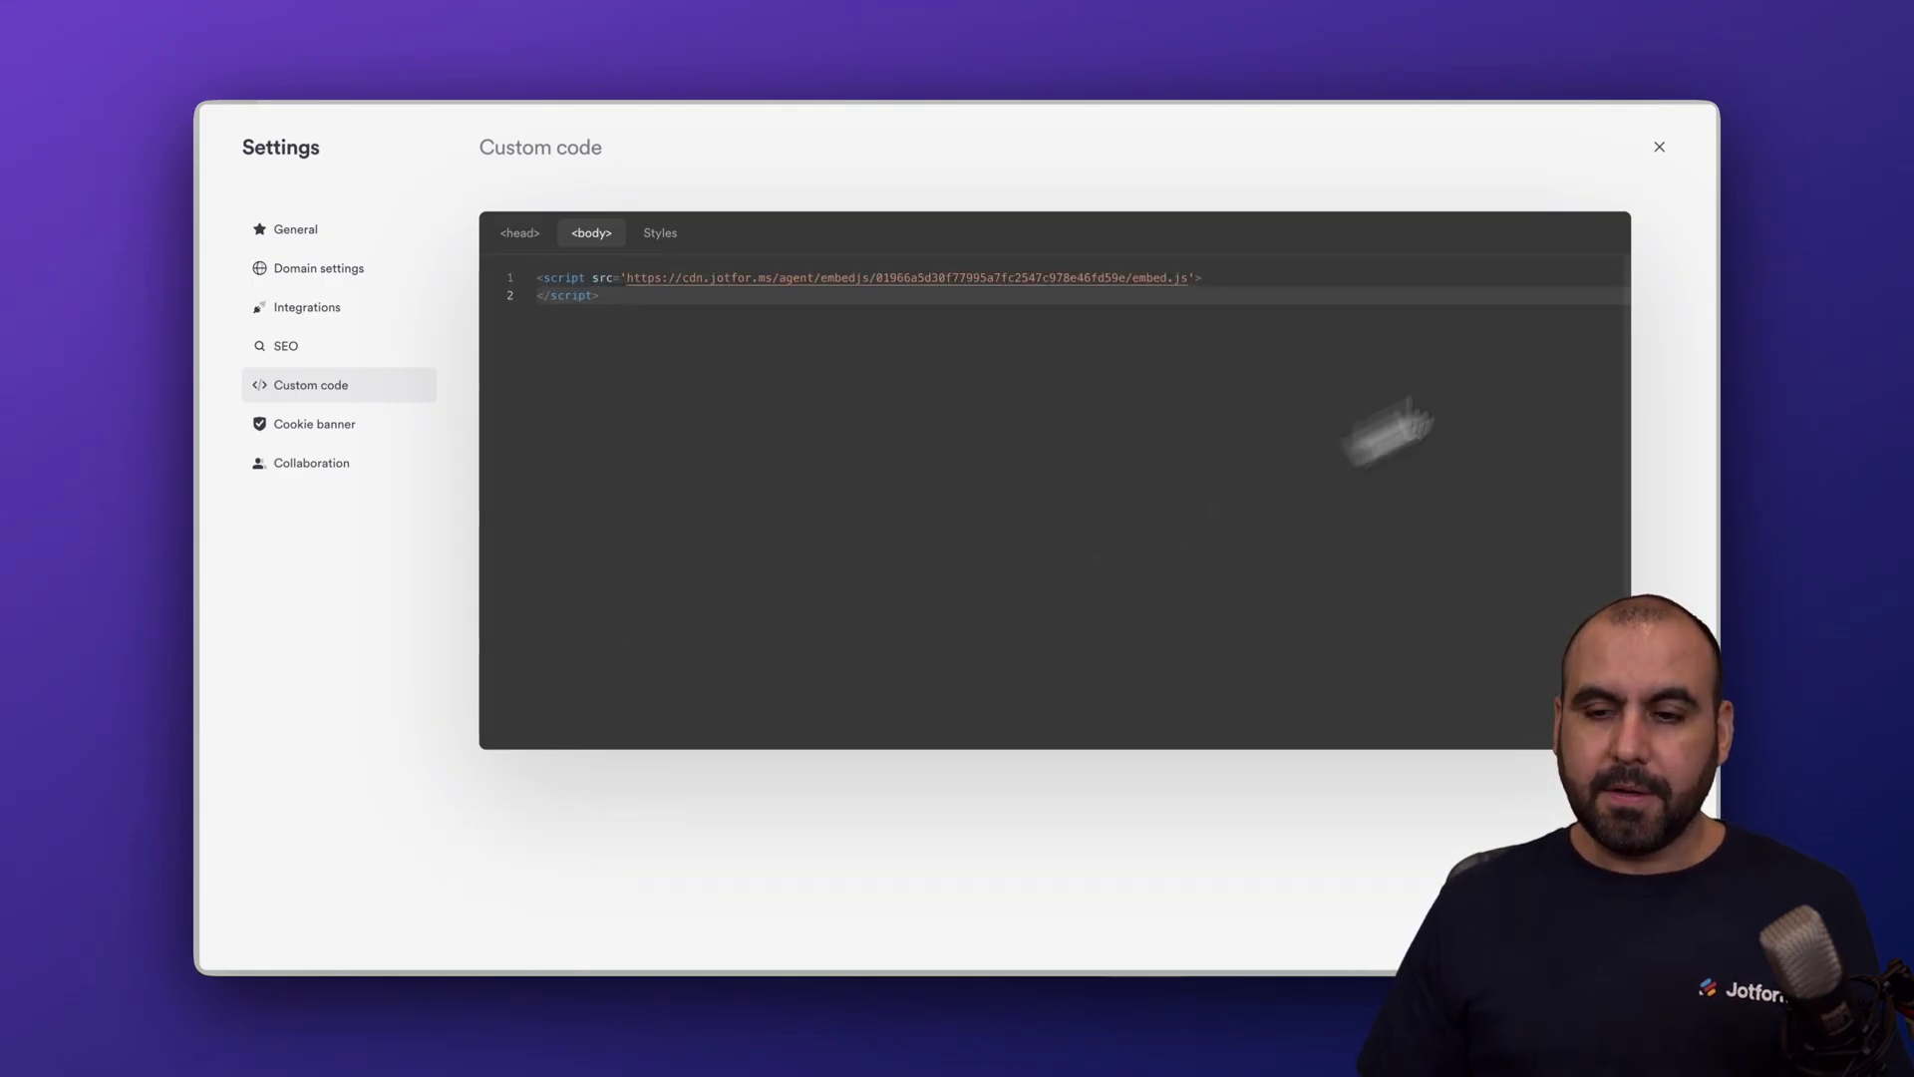
click(1661, 148)
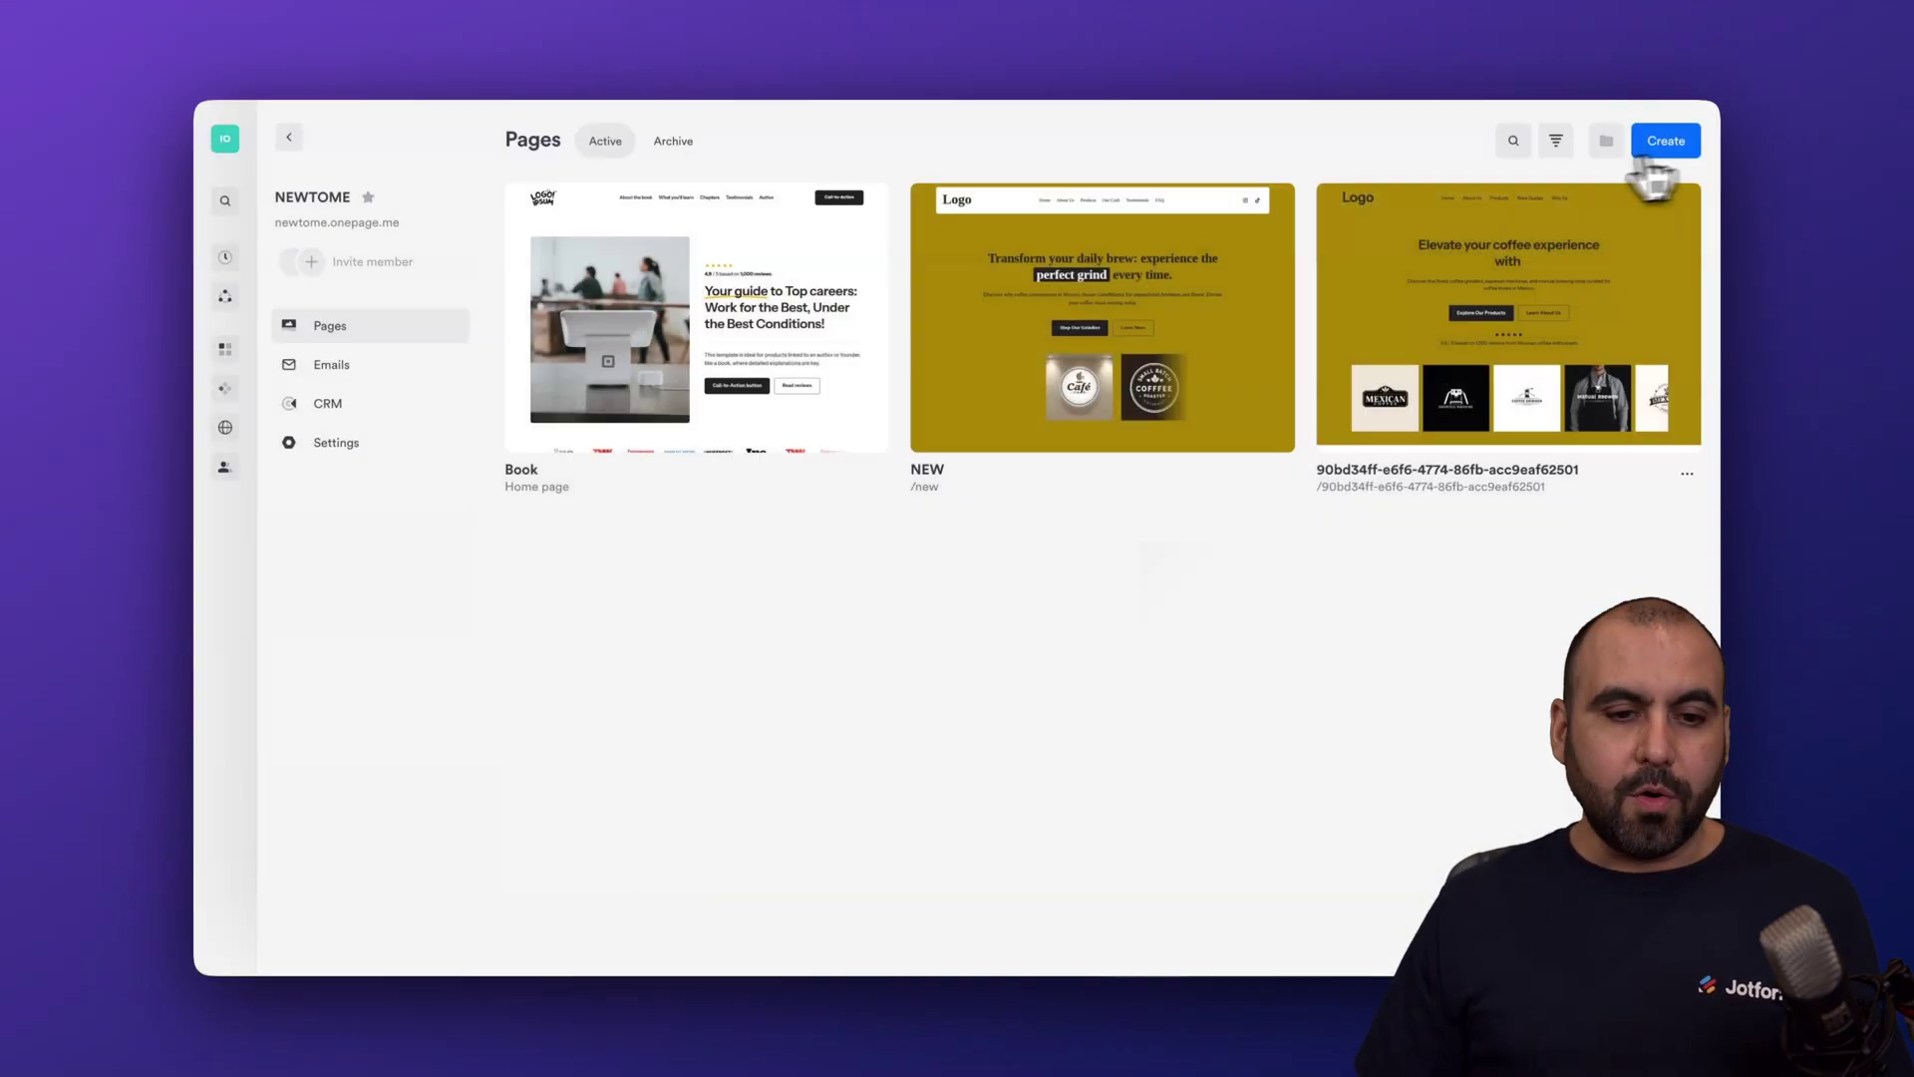
Step: Publish the Book page with Update and open its live URL
click(690, 374)
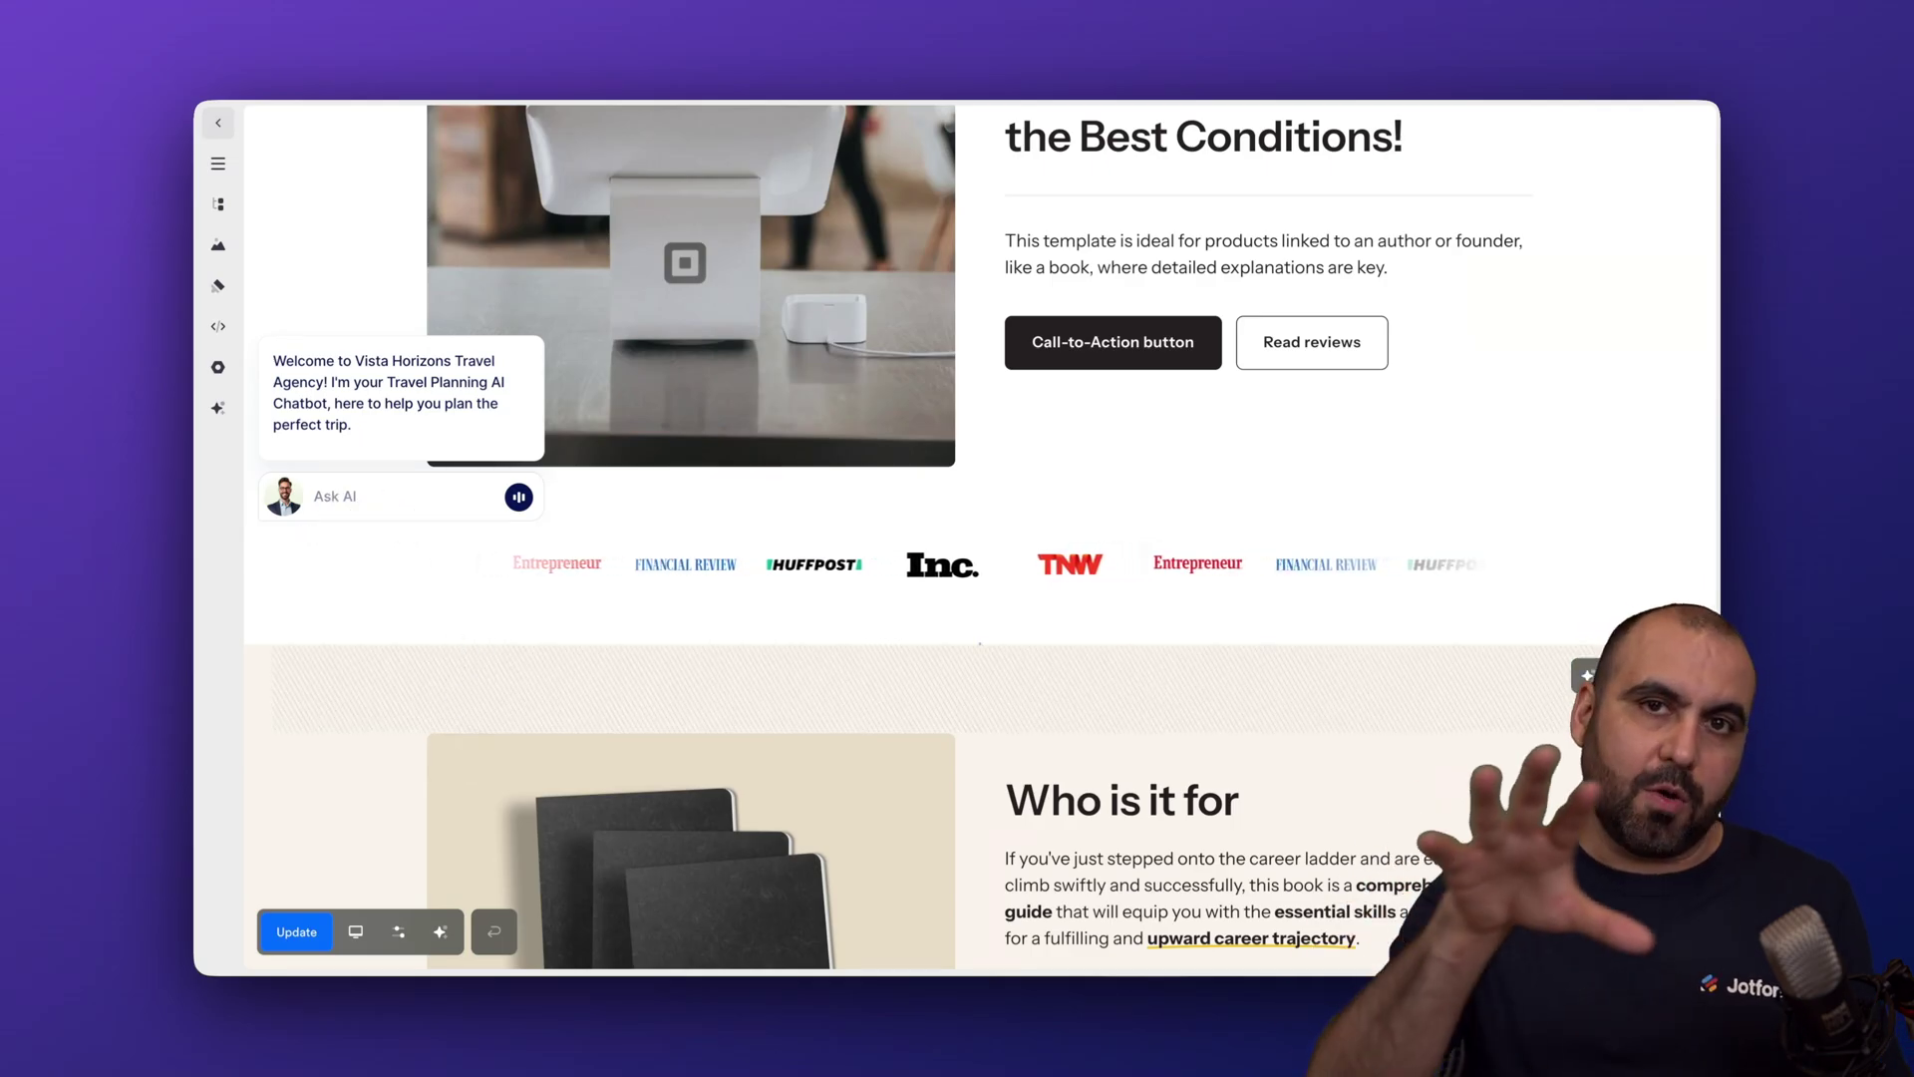
click(296, 932)
click(367, 919)
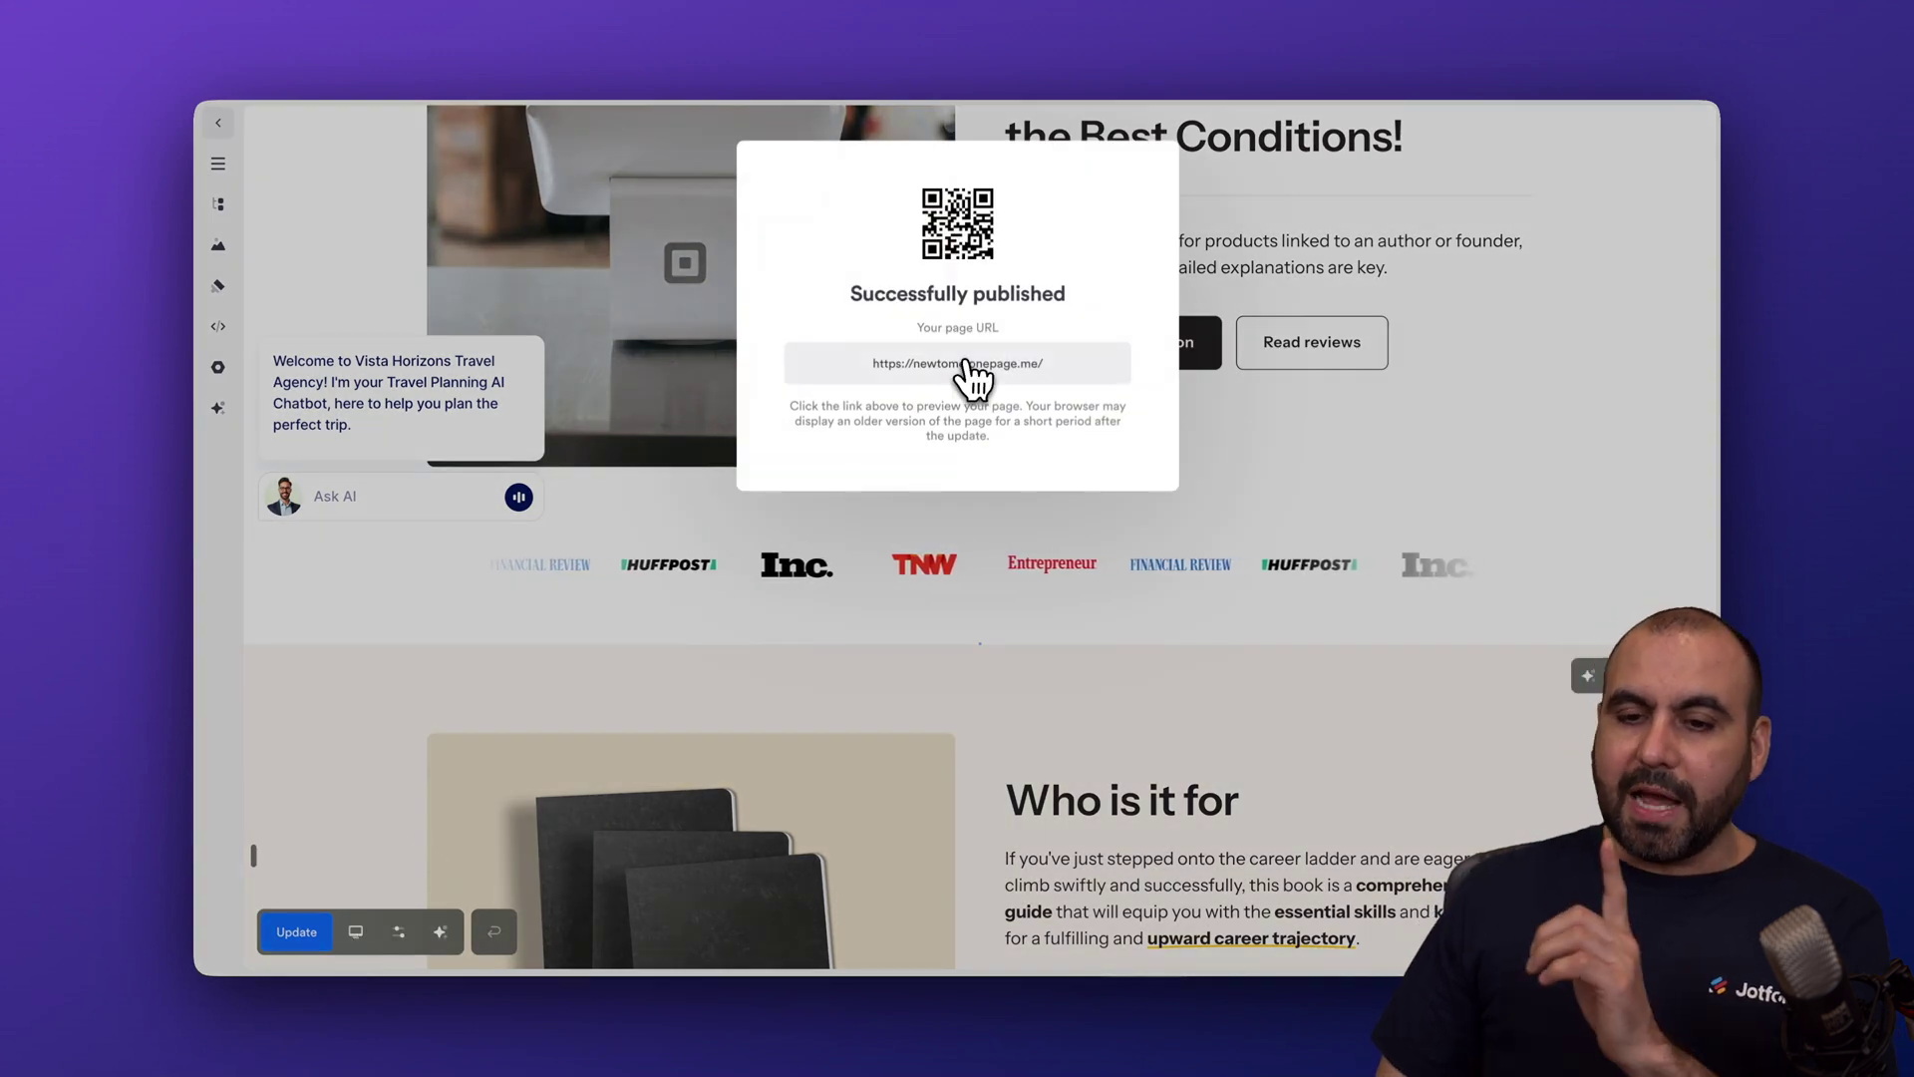
click(962, 364)
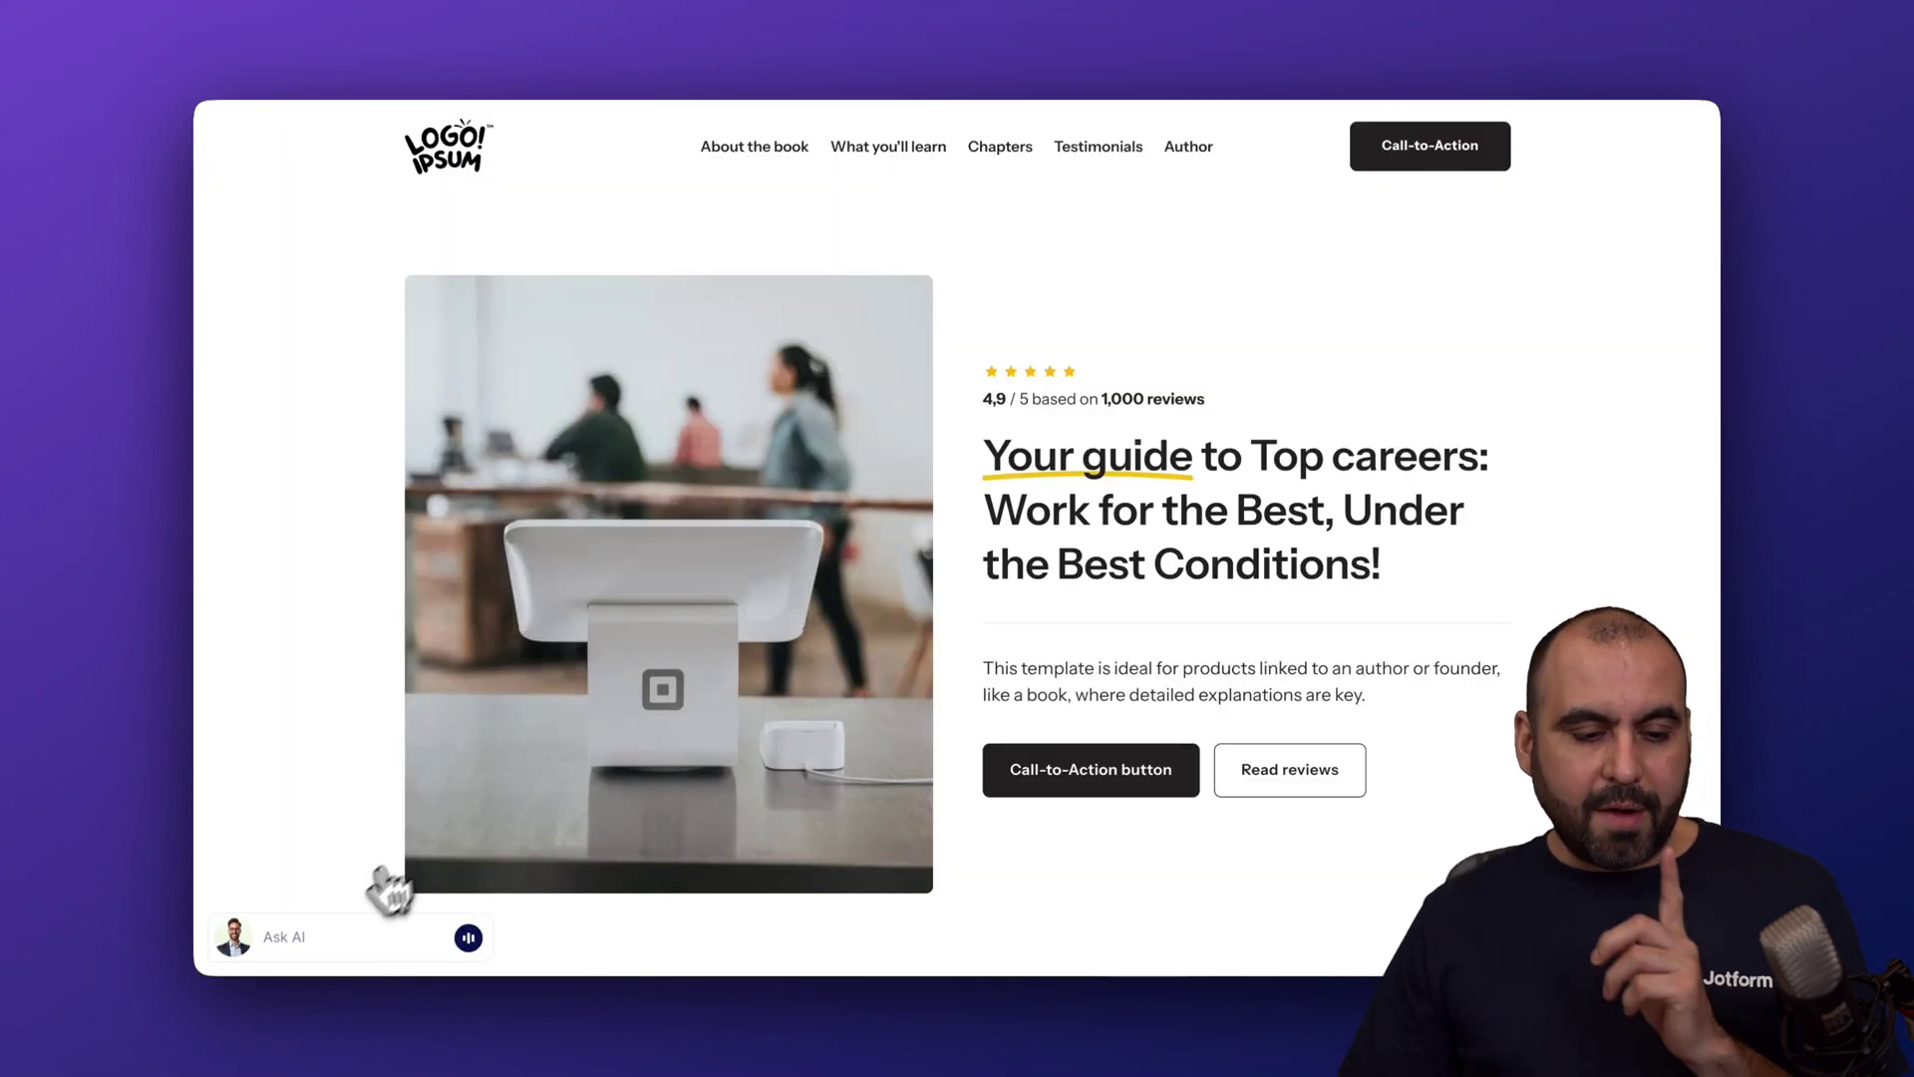
Step: Test the live chatbot's Voice, Chat and History tabs, then close the panel
click(446, 940)
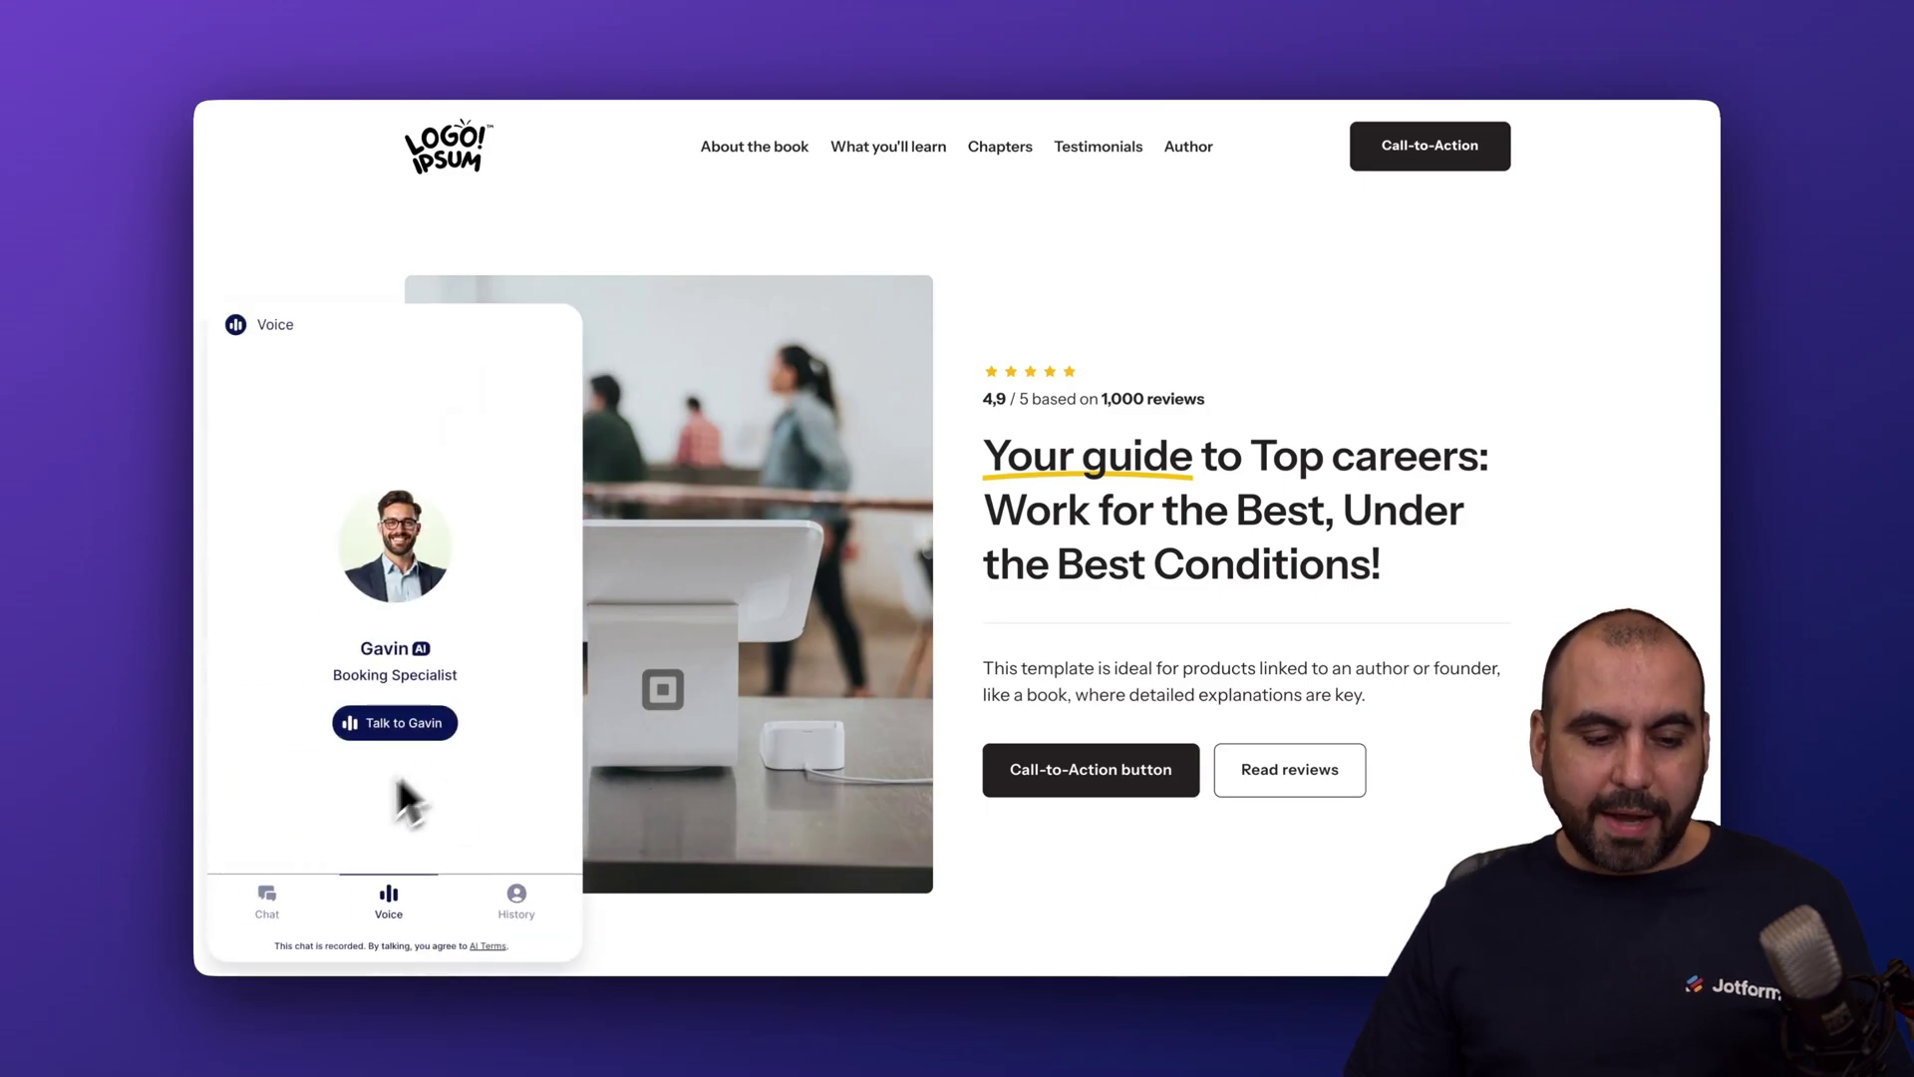
click(269, 903)
click(393, 903)
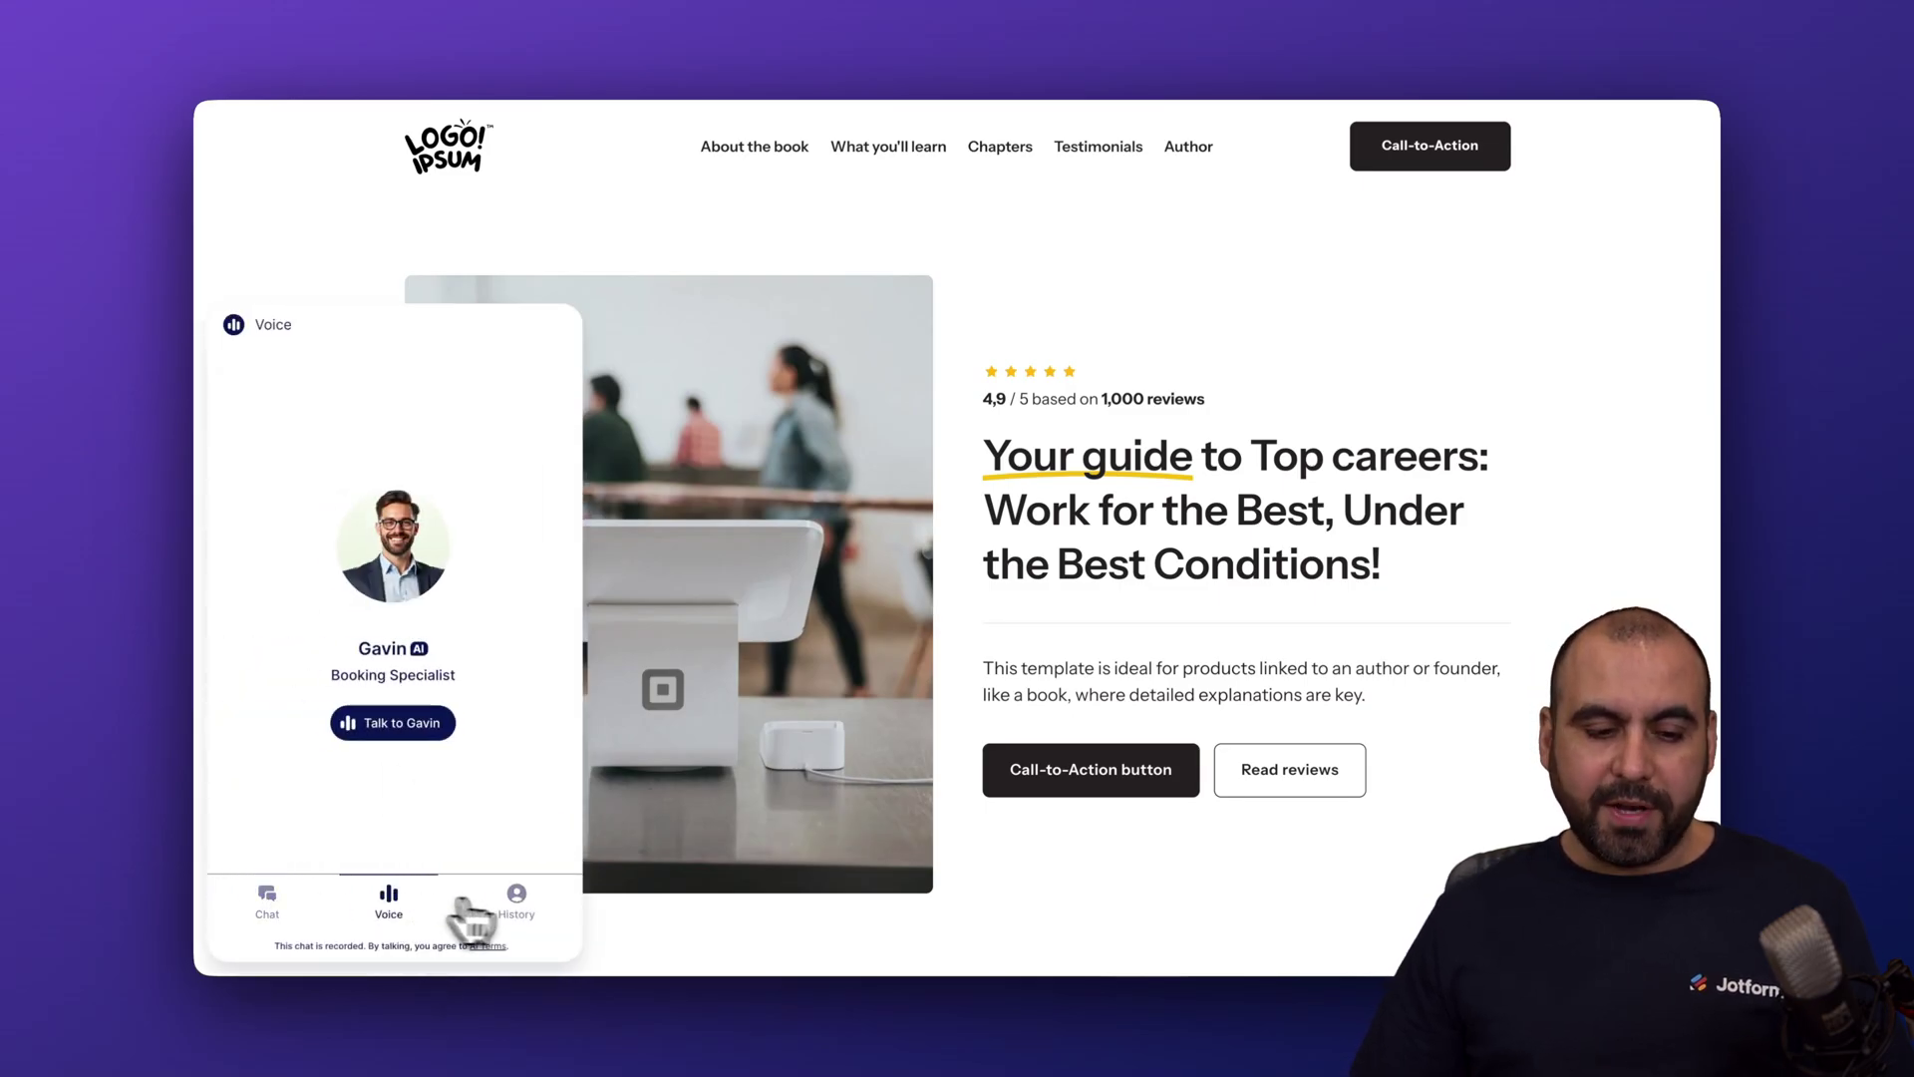
click(516, 904)
click(270, 905)
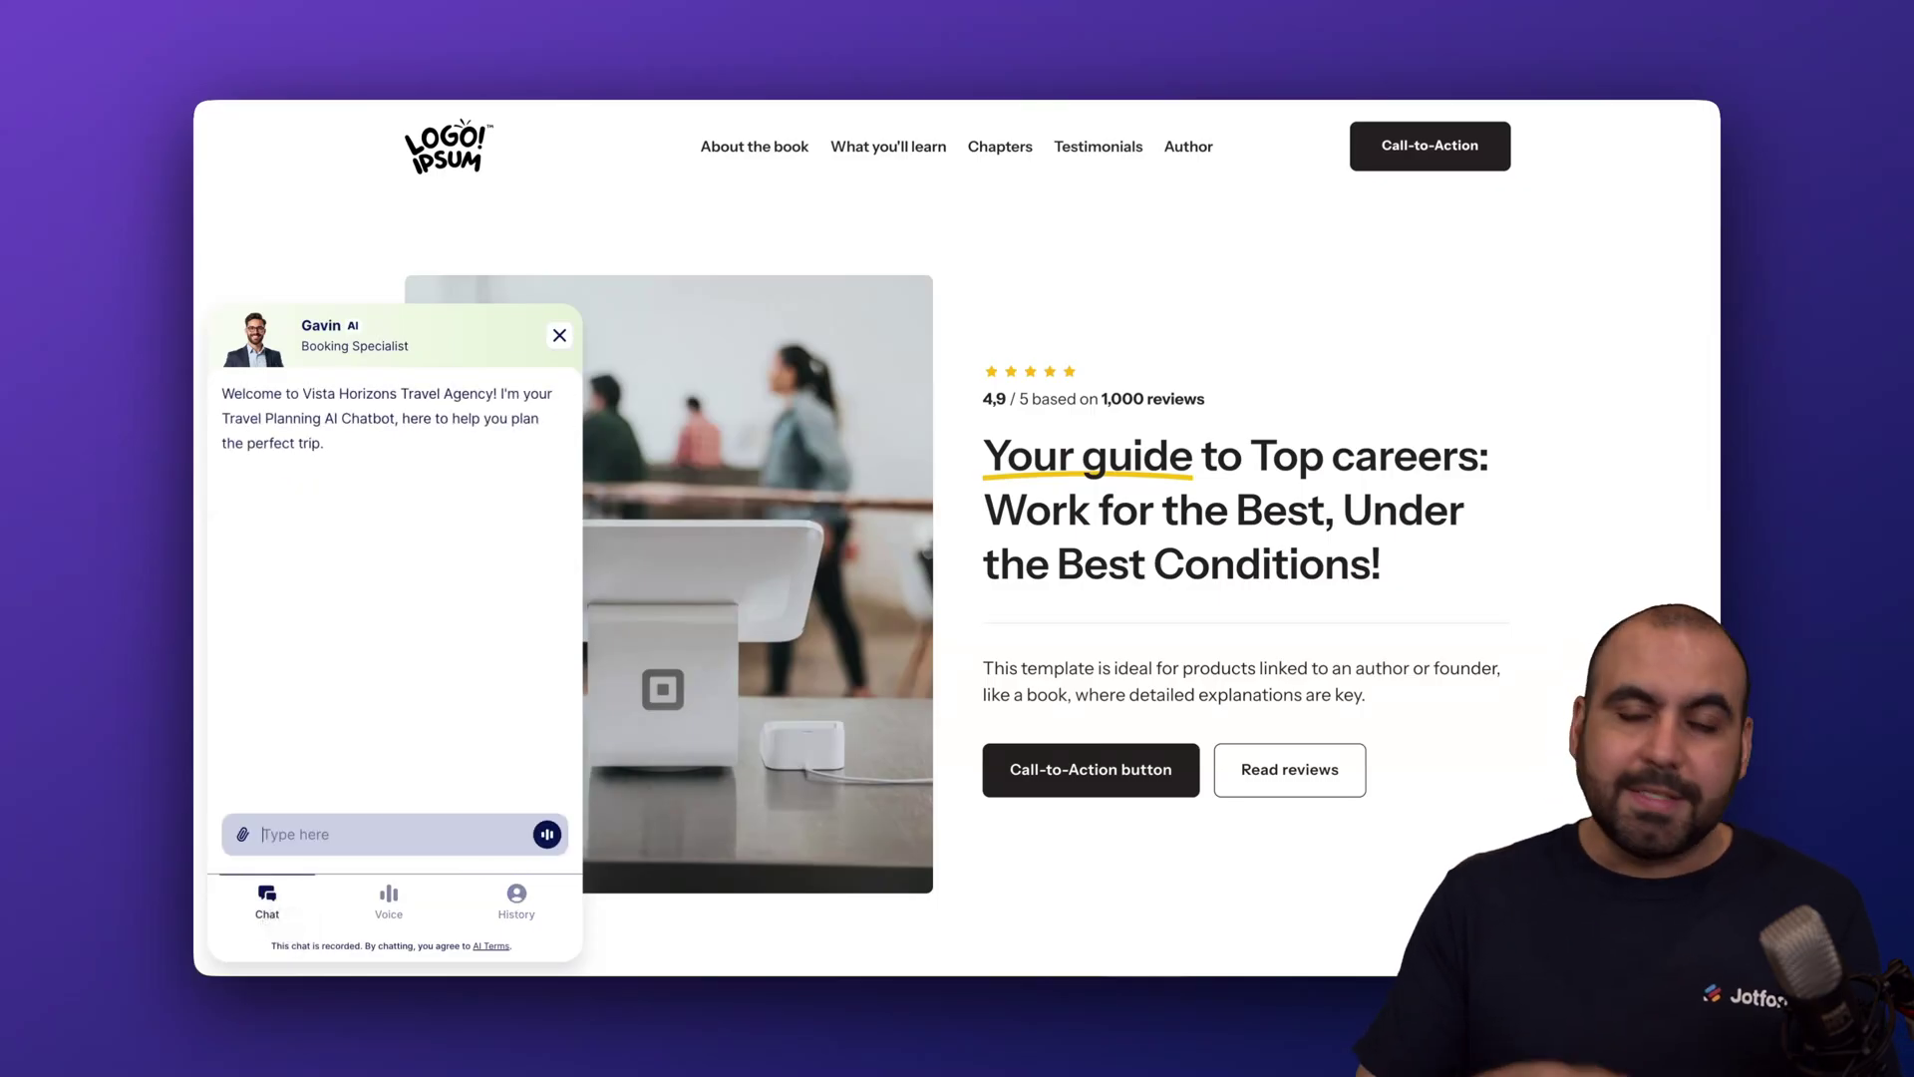
click(559, 335)
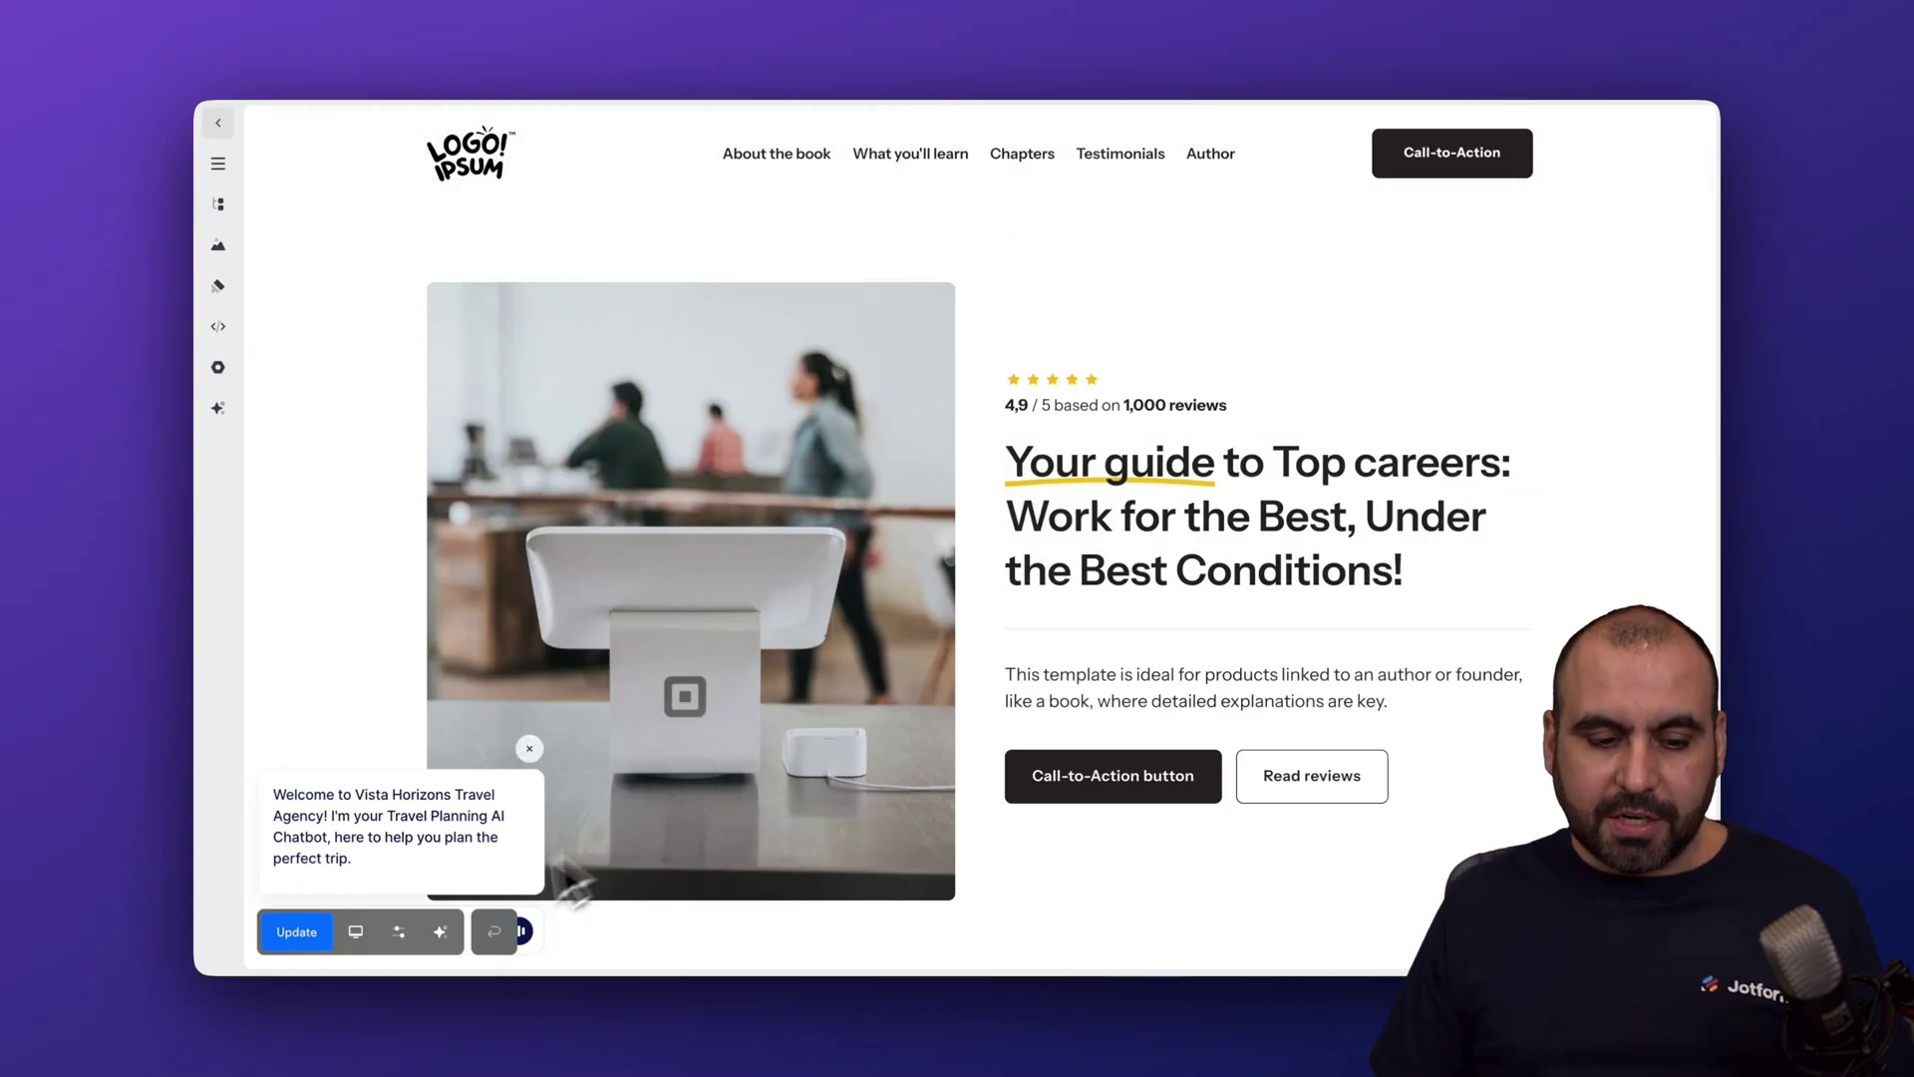
Step: Insert a blank section above Chapter 2 on the Book page
click(531, 748)
scroll(958, 598, down, 5)
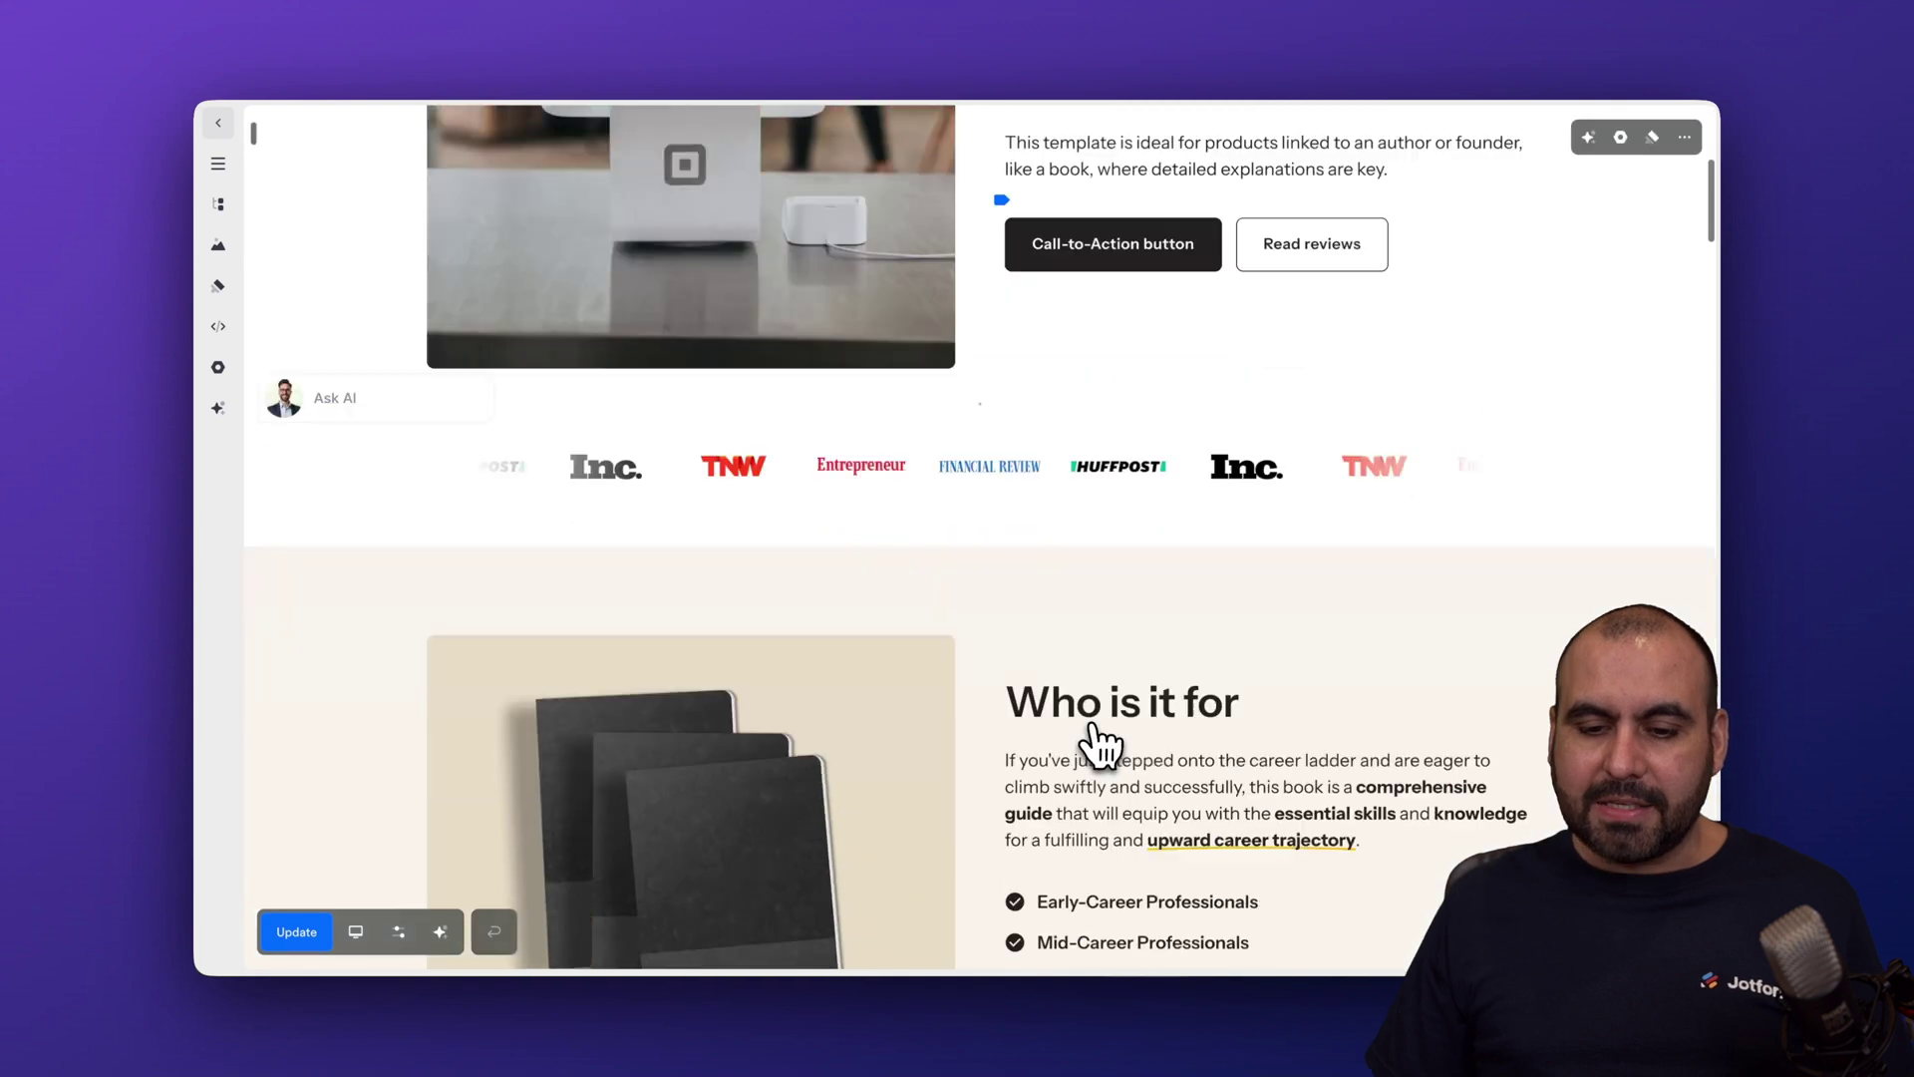
scroll(1092, 673, down, 5)
scroll(1101, 678, down, 5)
scroll(1102, 678, down, 6)
scroll(1102, 677, down, 6)
scroll(1102, 677, down, 5)
scroll(1077, 599, down, 2)
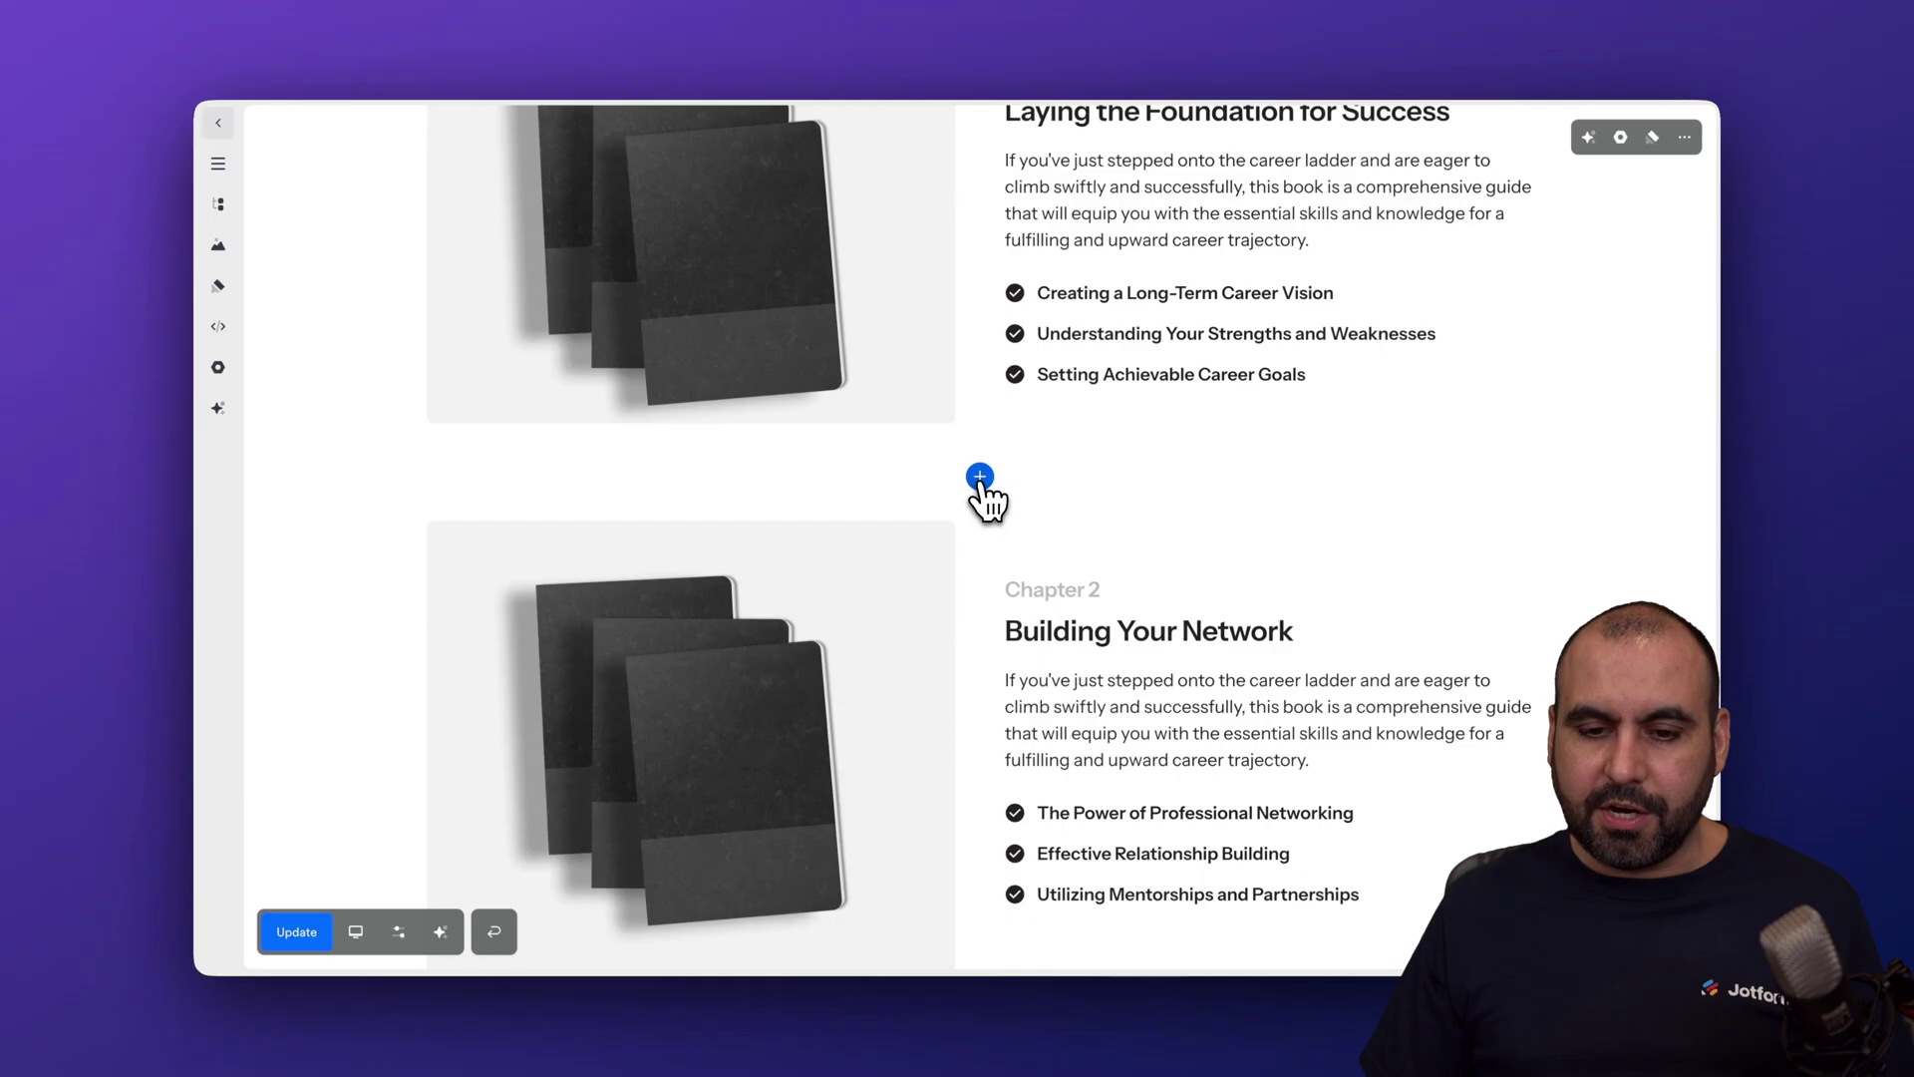
click(980, 479)
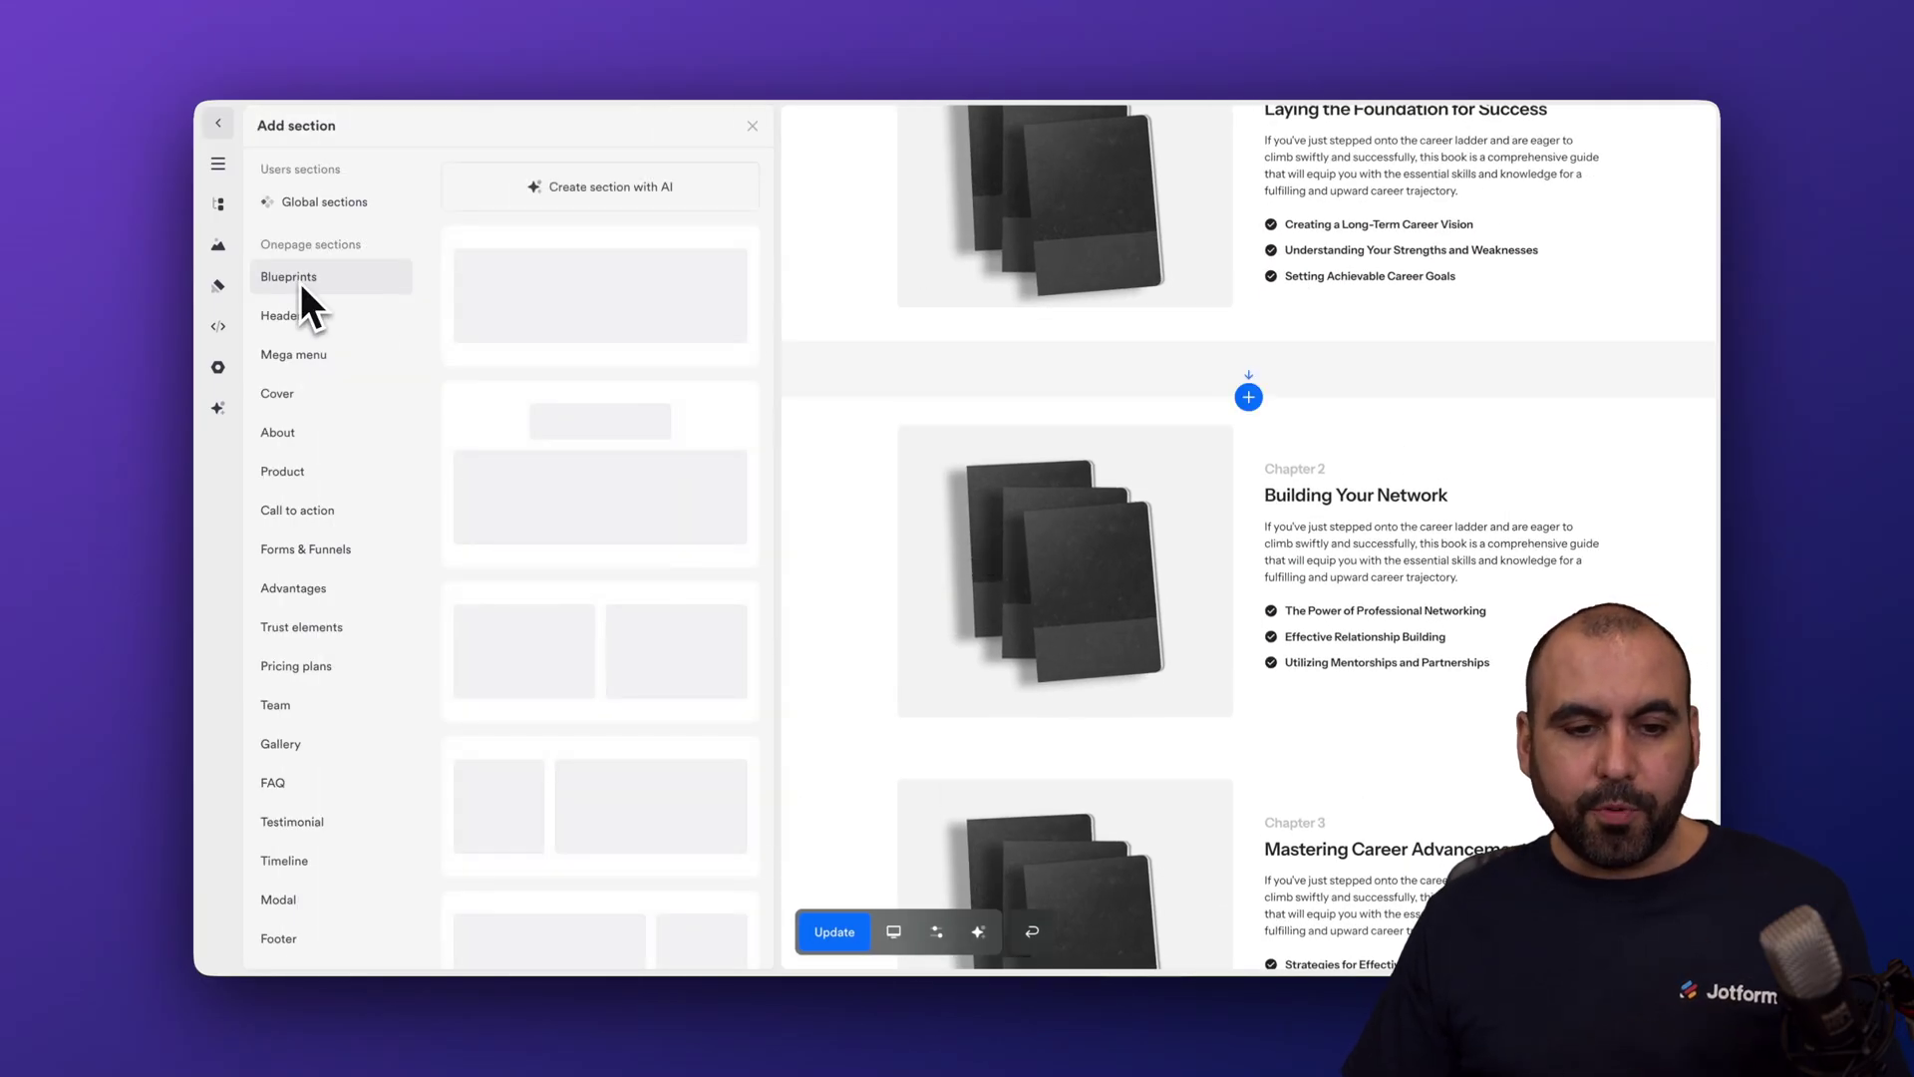
click(639, 322)
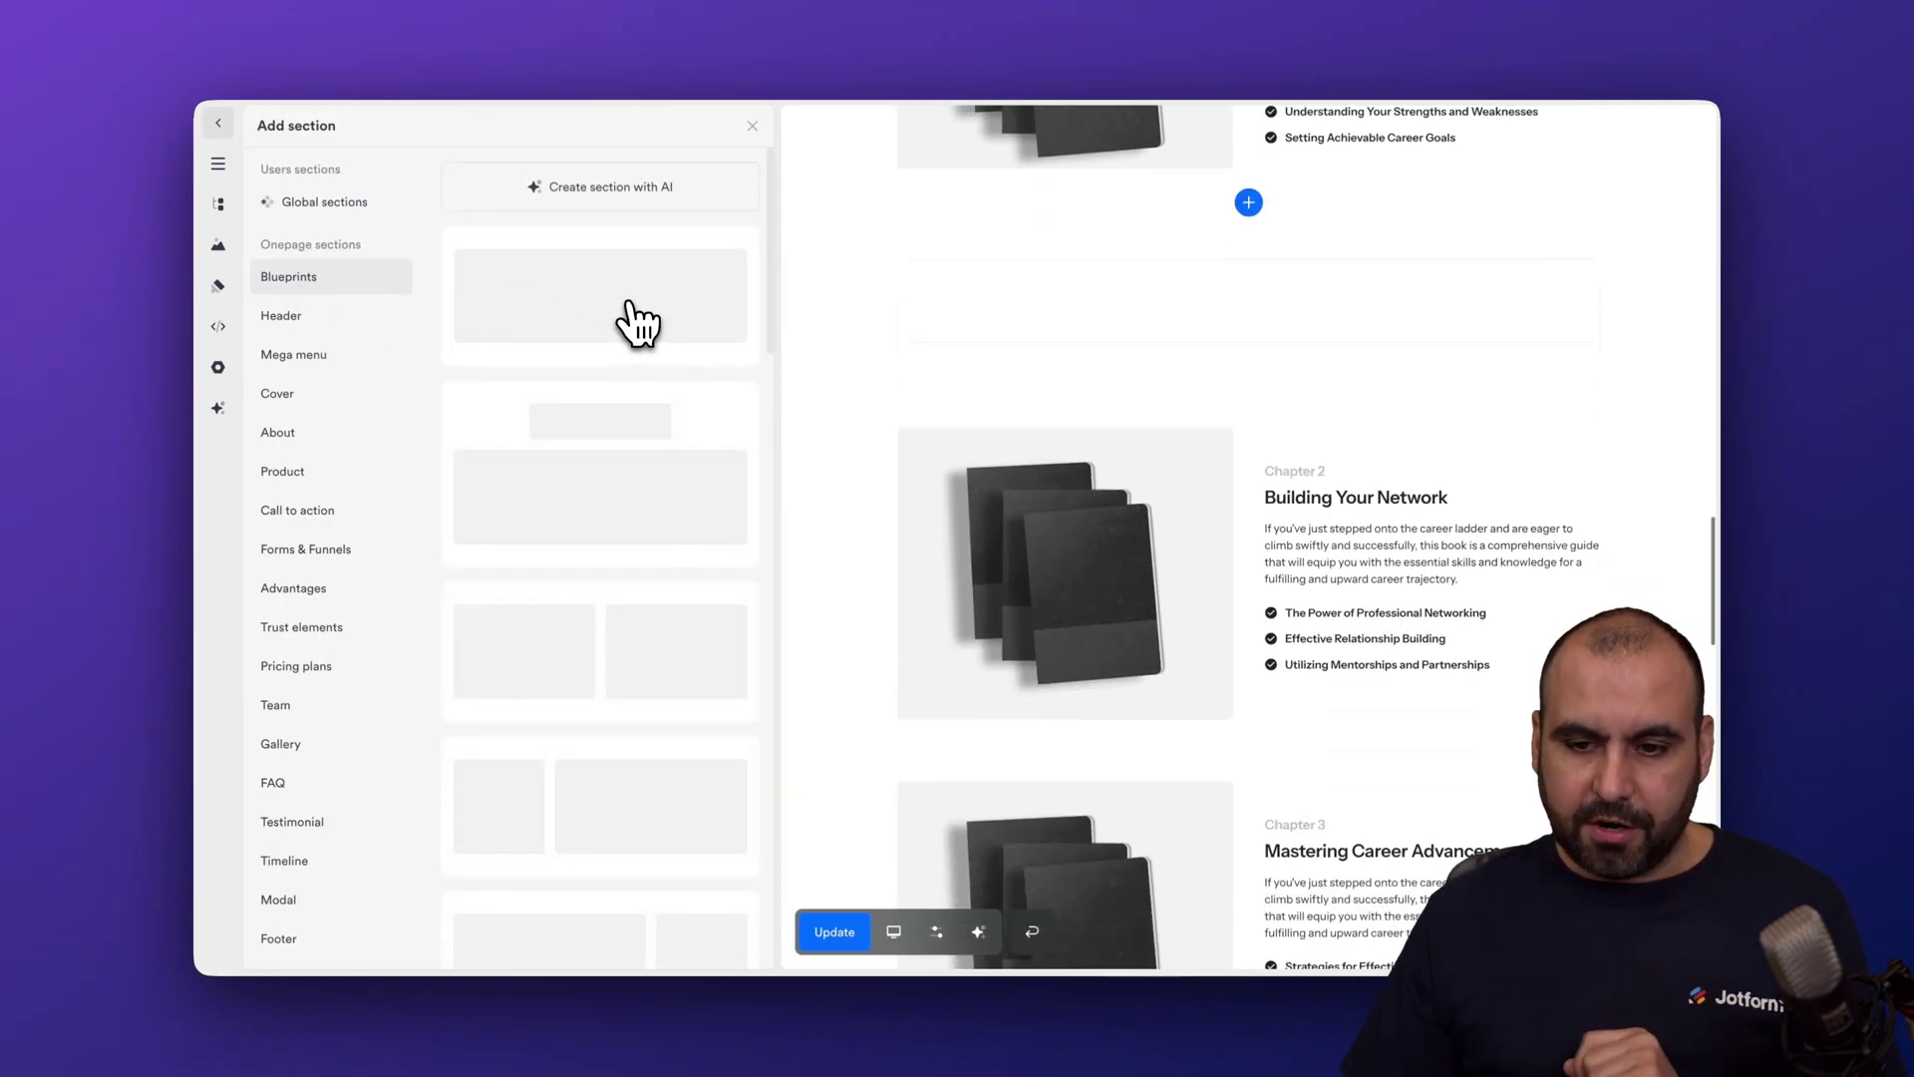
scroll(1327, 262, up, 3)
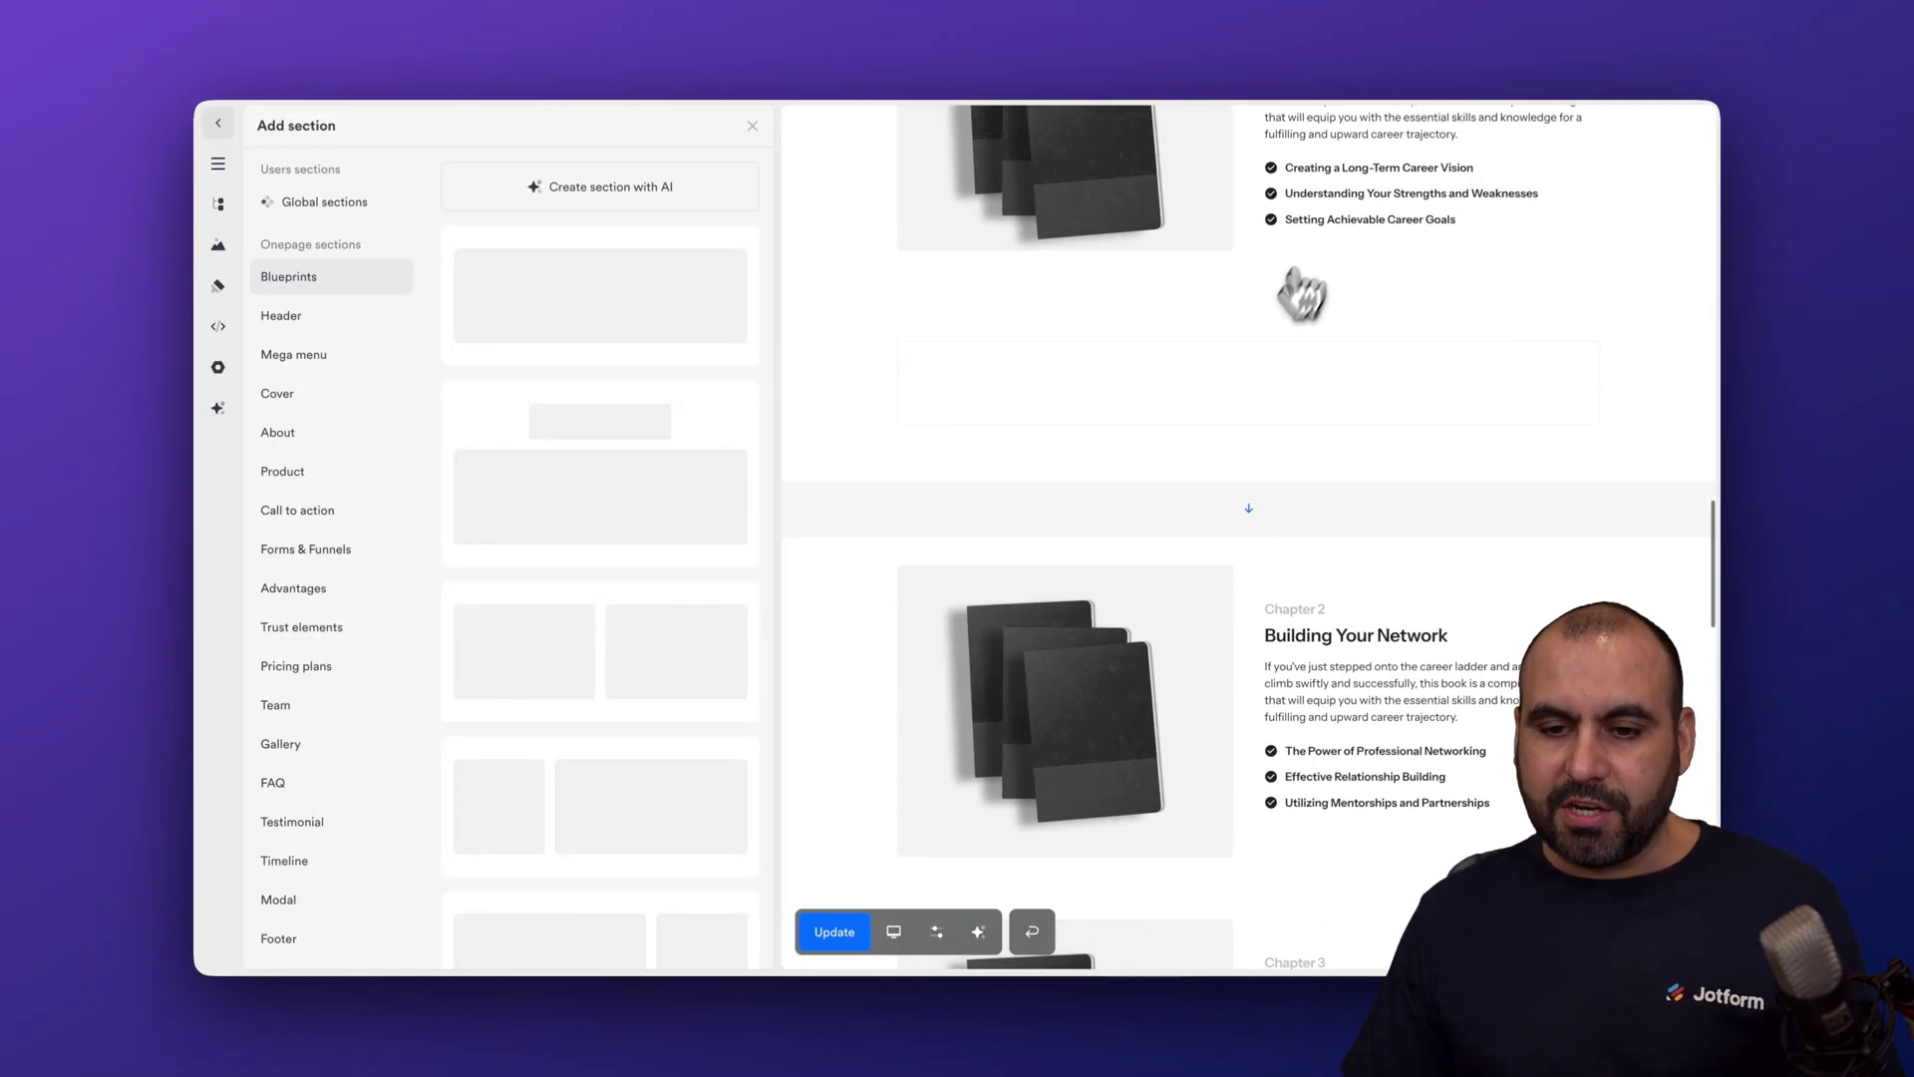
click(1266, 406)
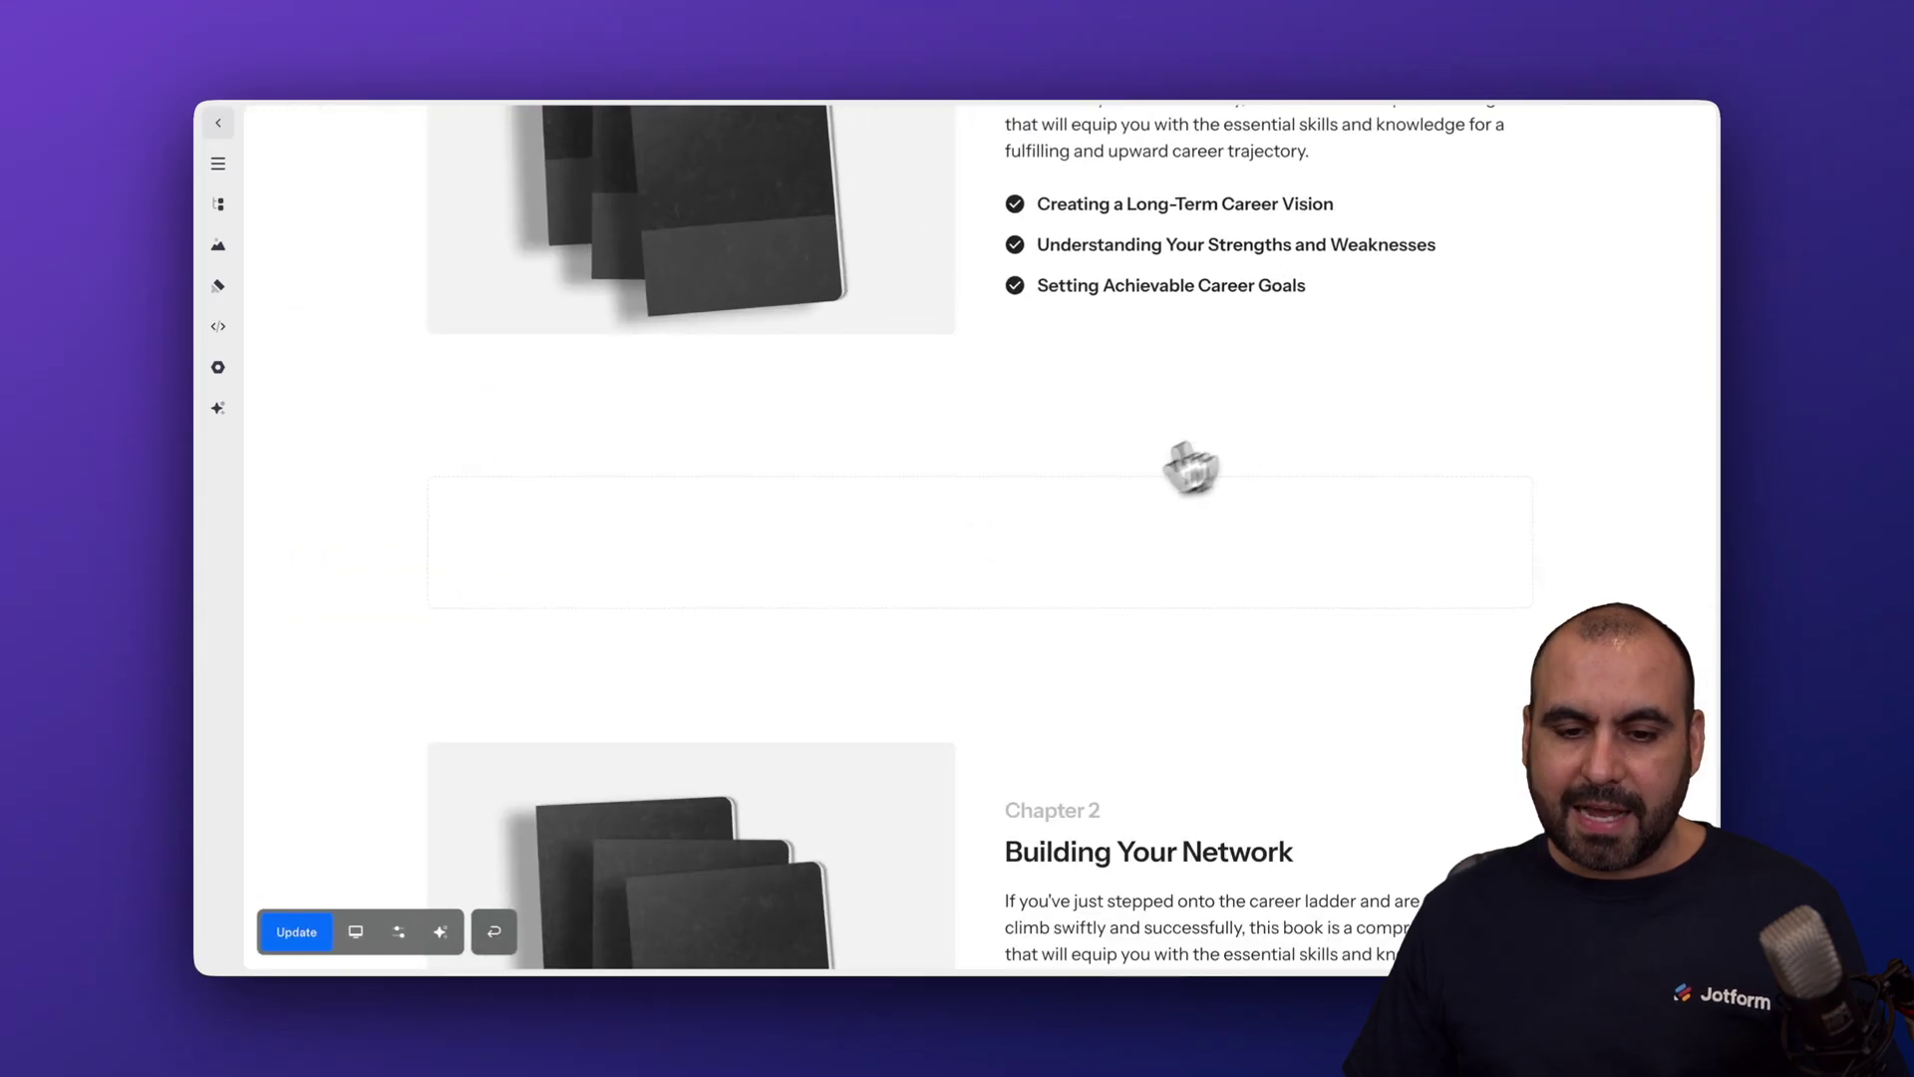
Step: Add a Custom code element to the new blank section
click(983, 545)
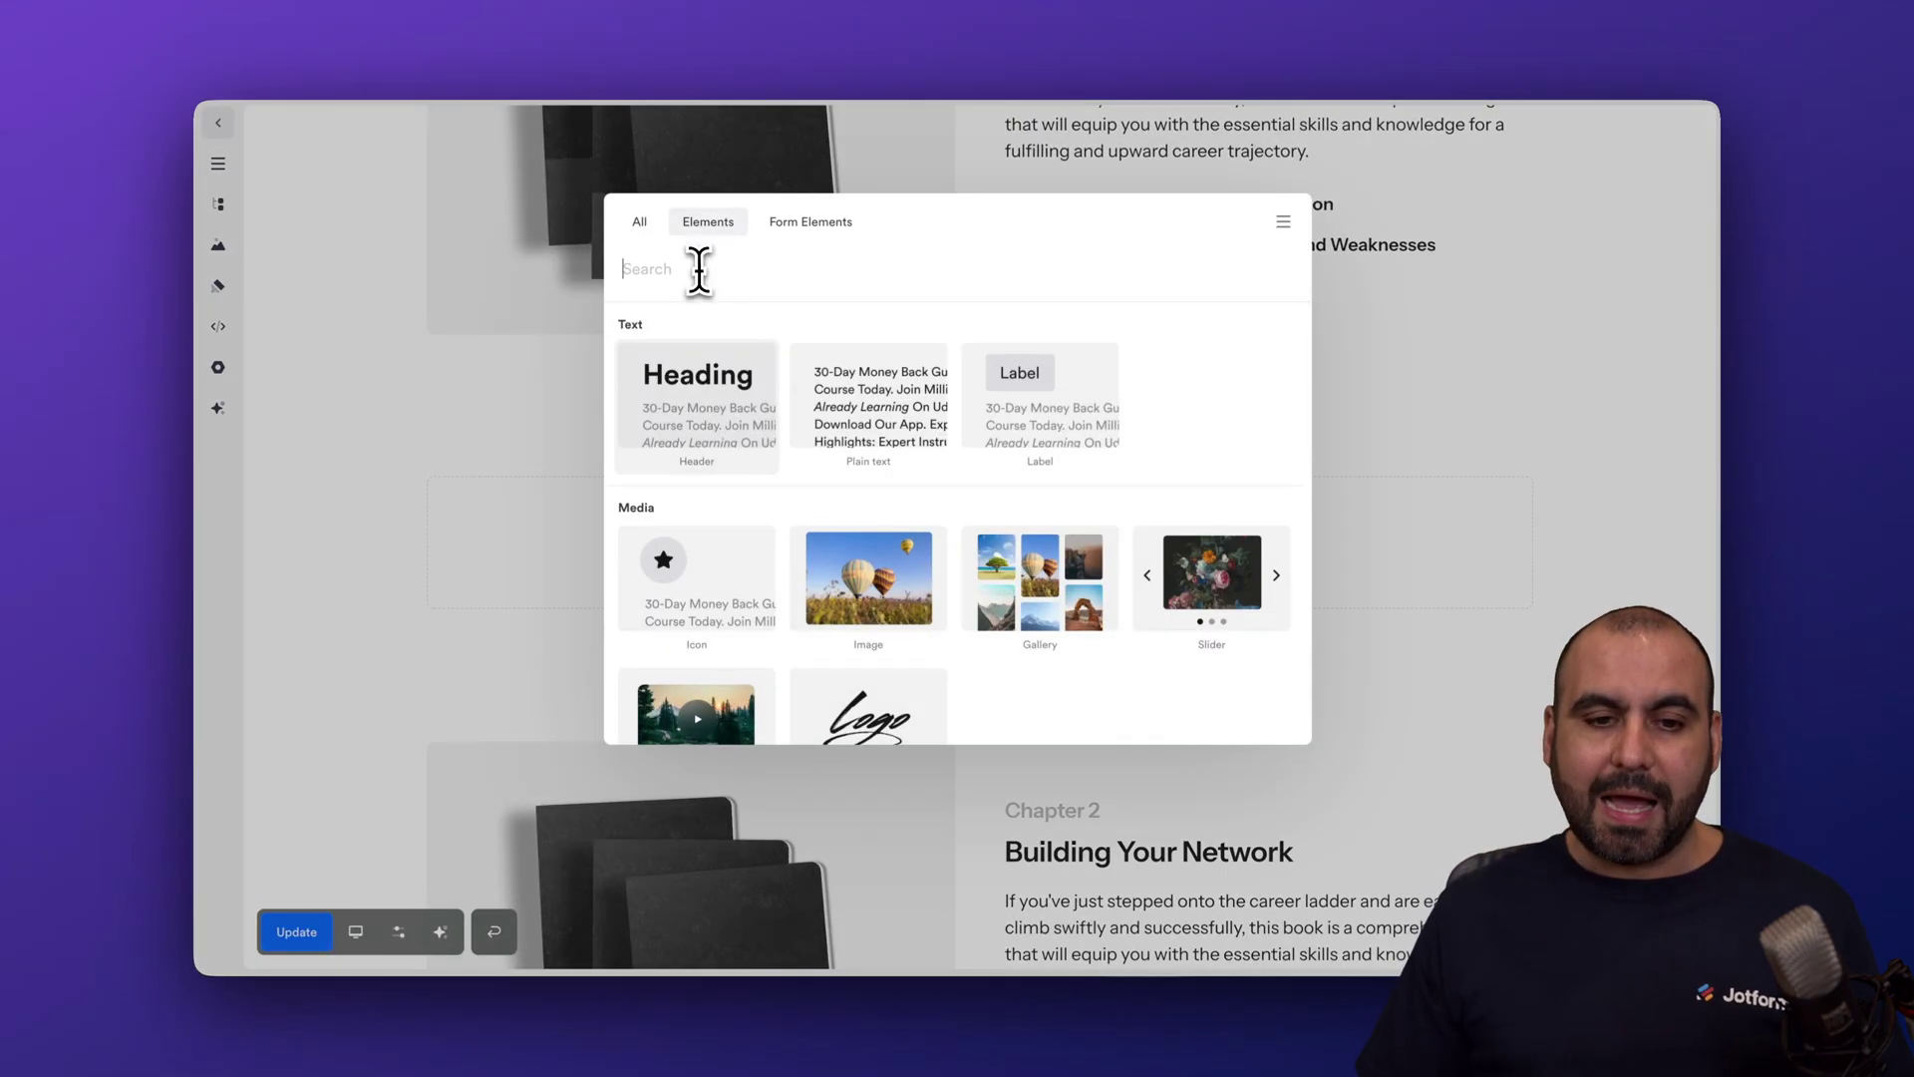
text(code)
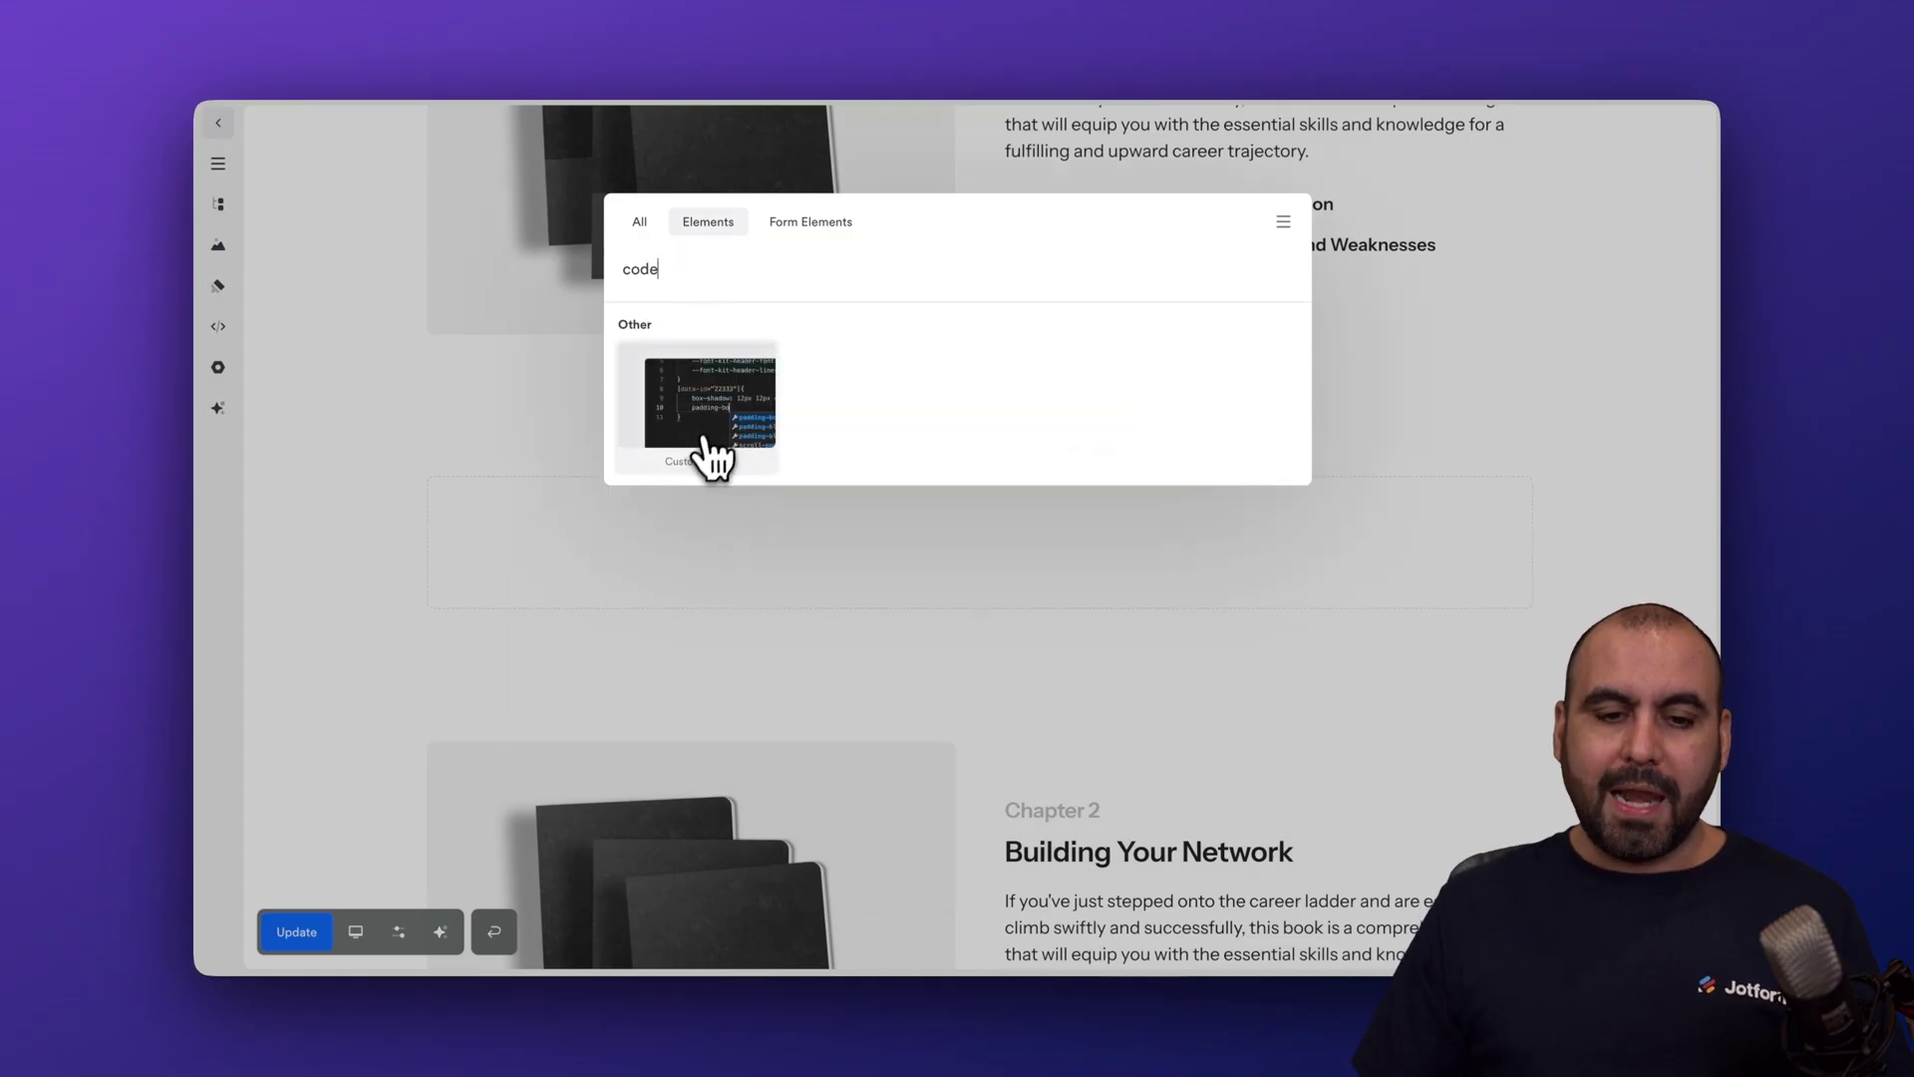
click(719, 431)
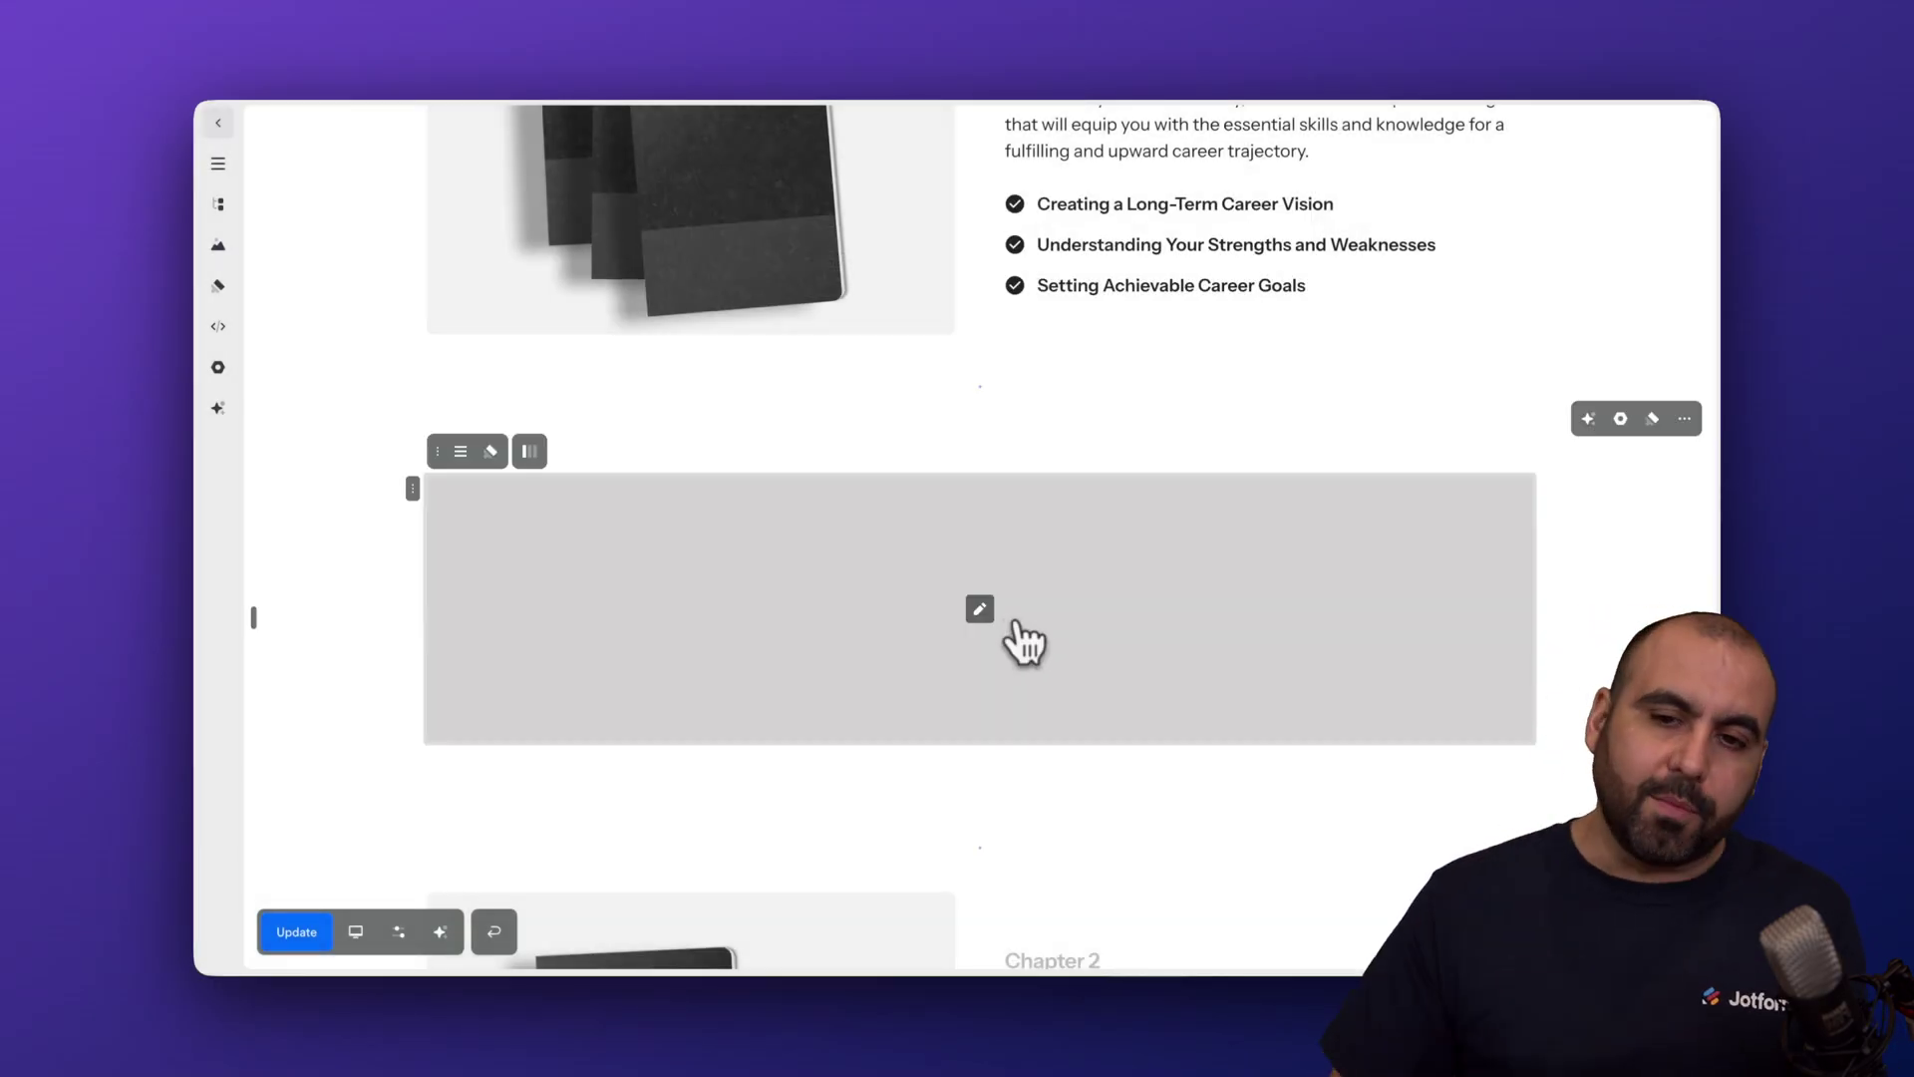
click(1079, 214)
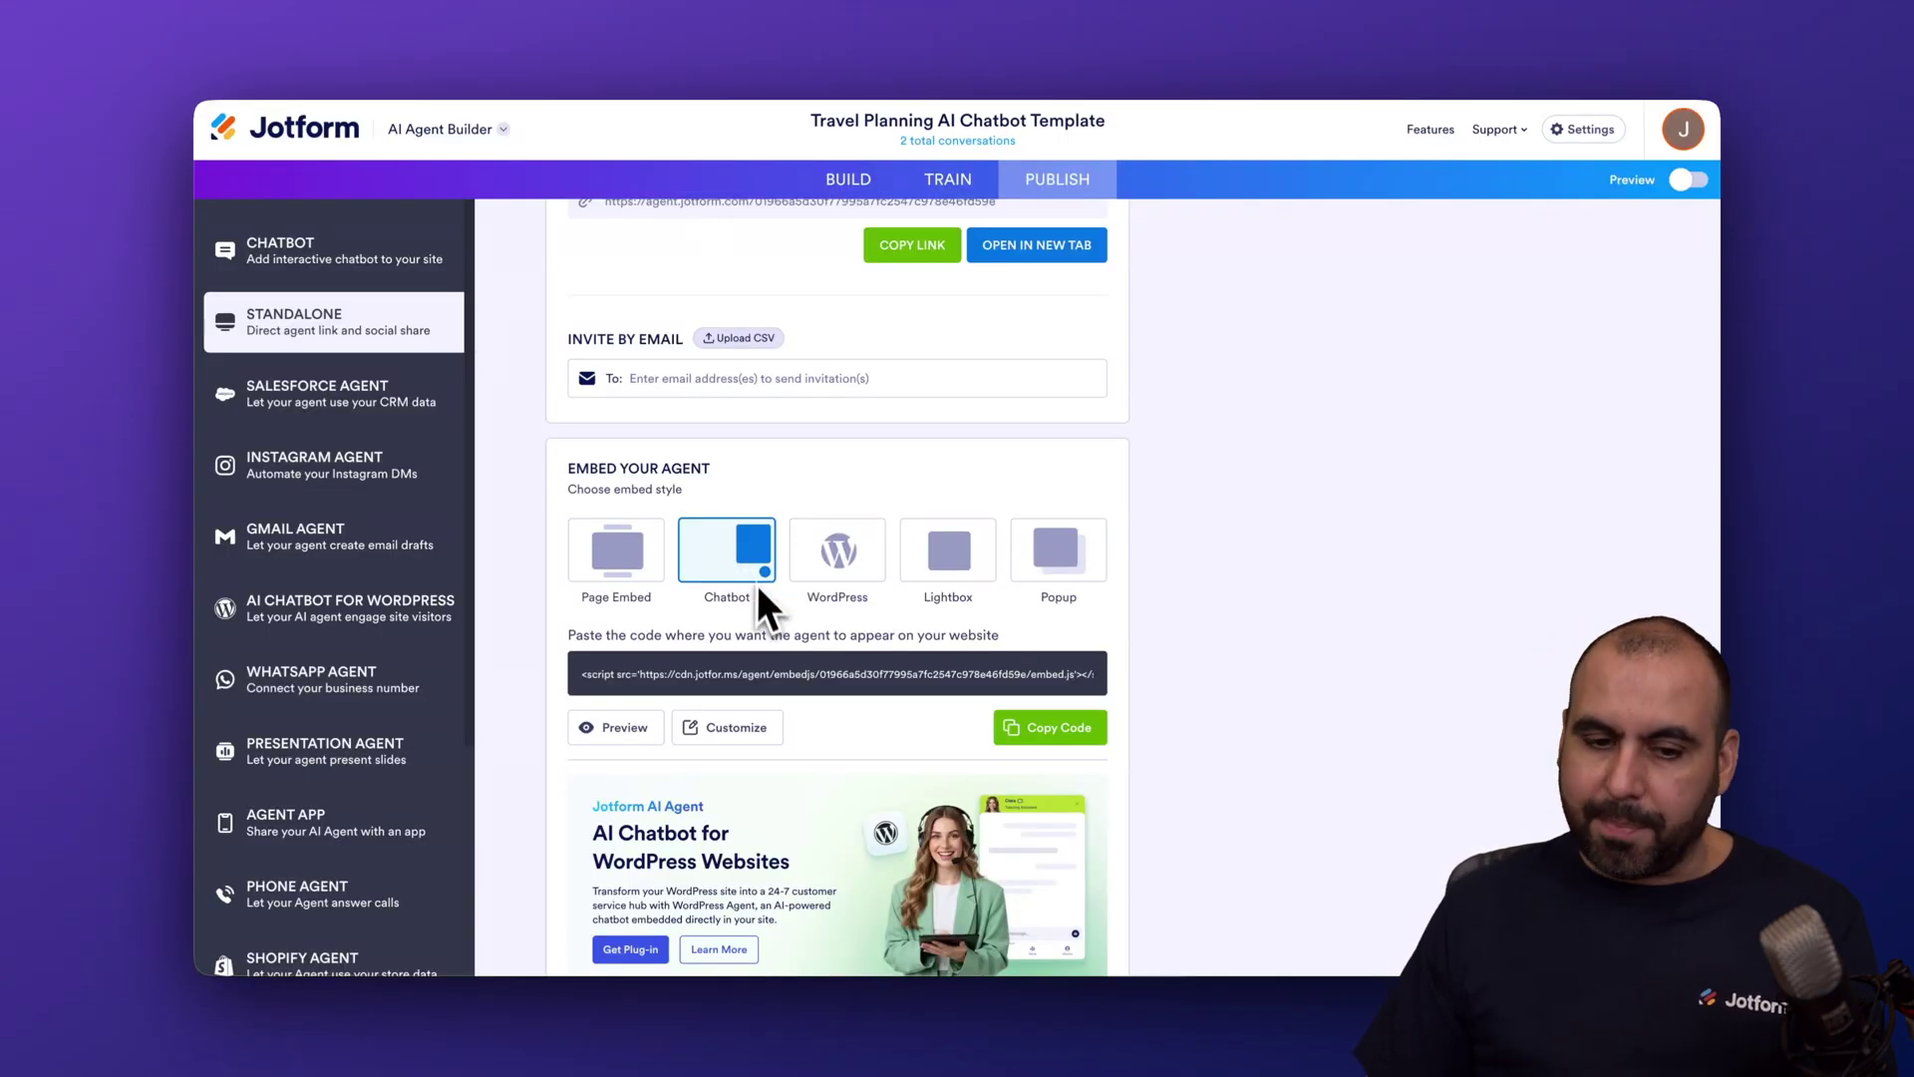
Step: Choose Page Embed, enable Background, save, and copy the page embed code
click(621, 562)
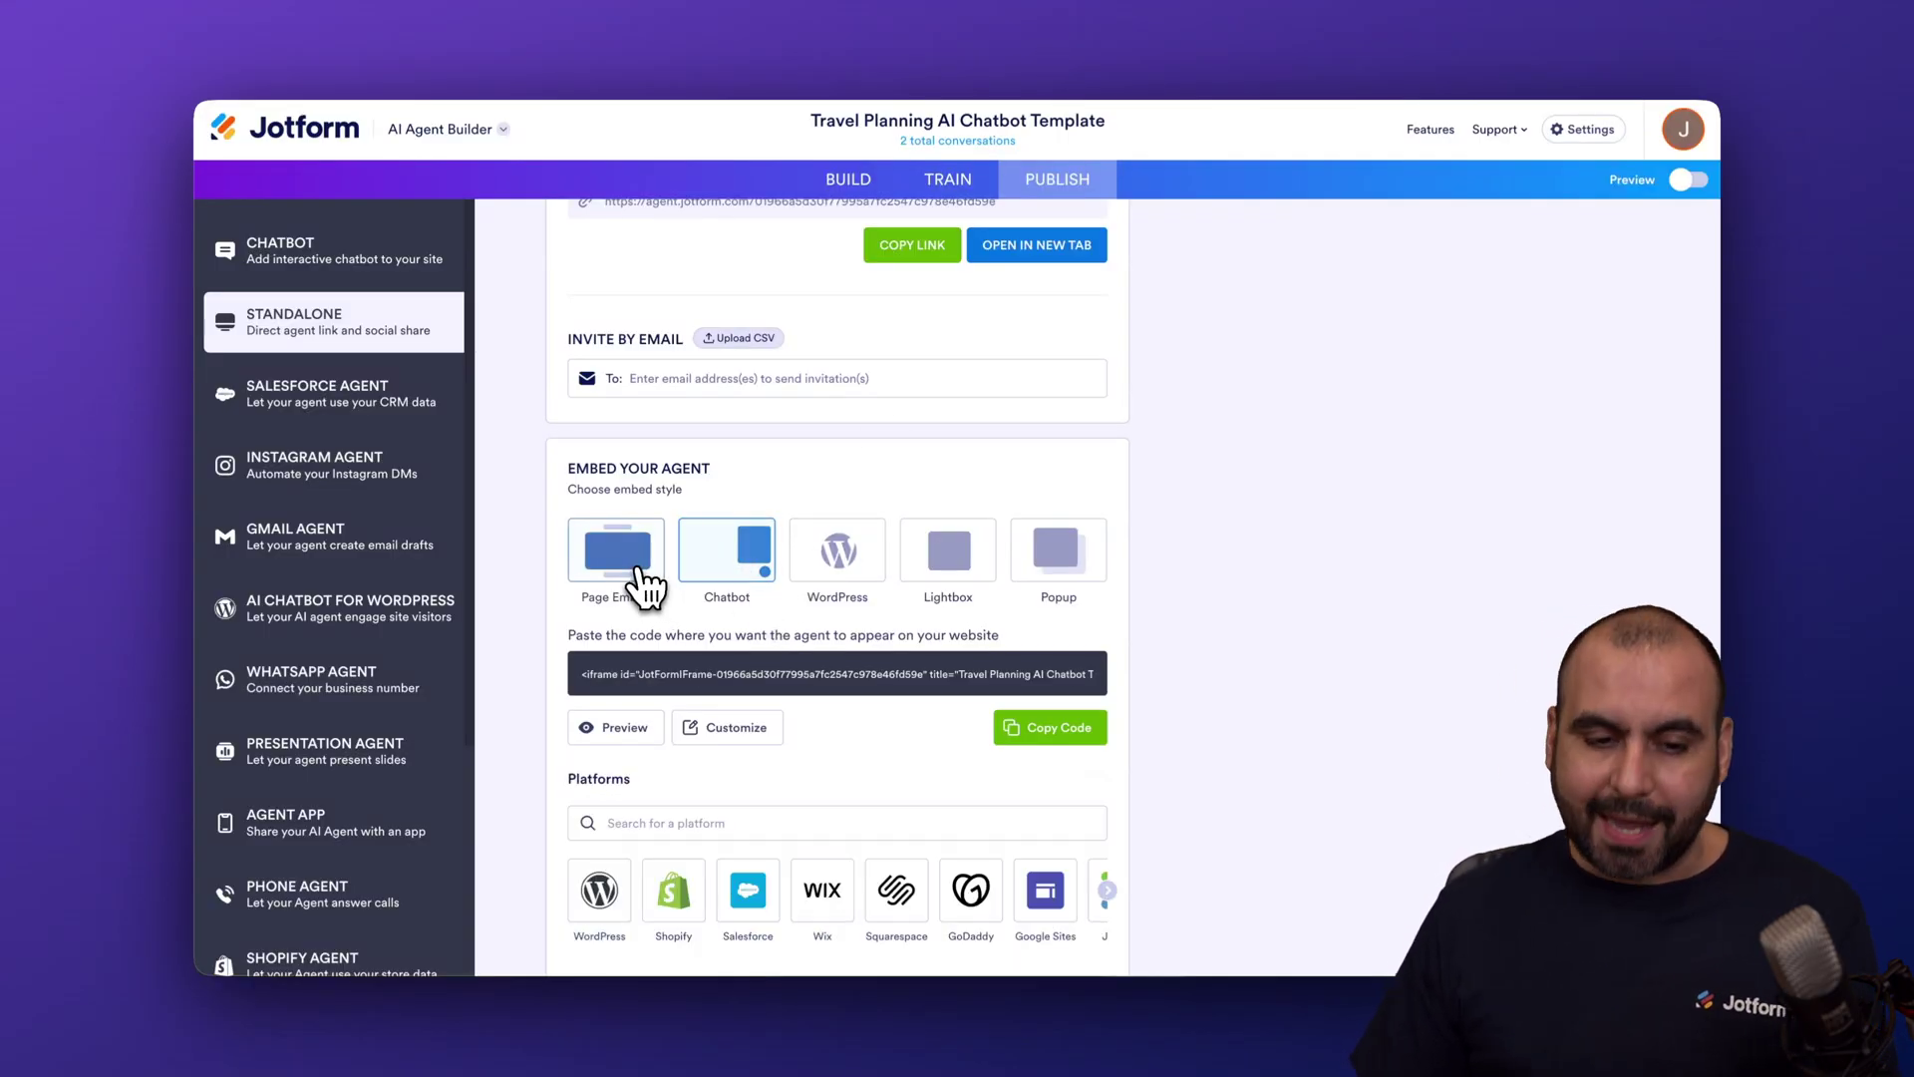
click(731, 730)
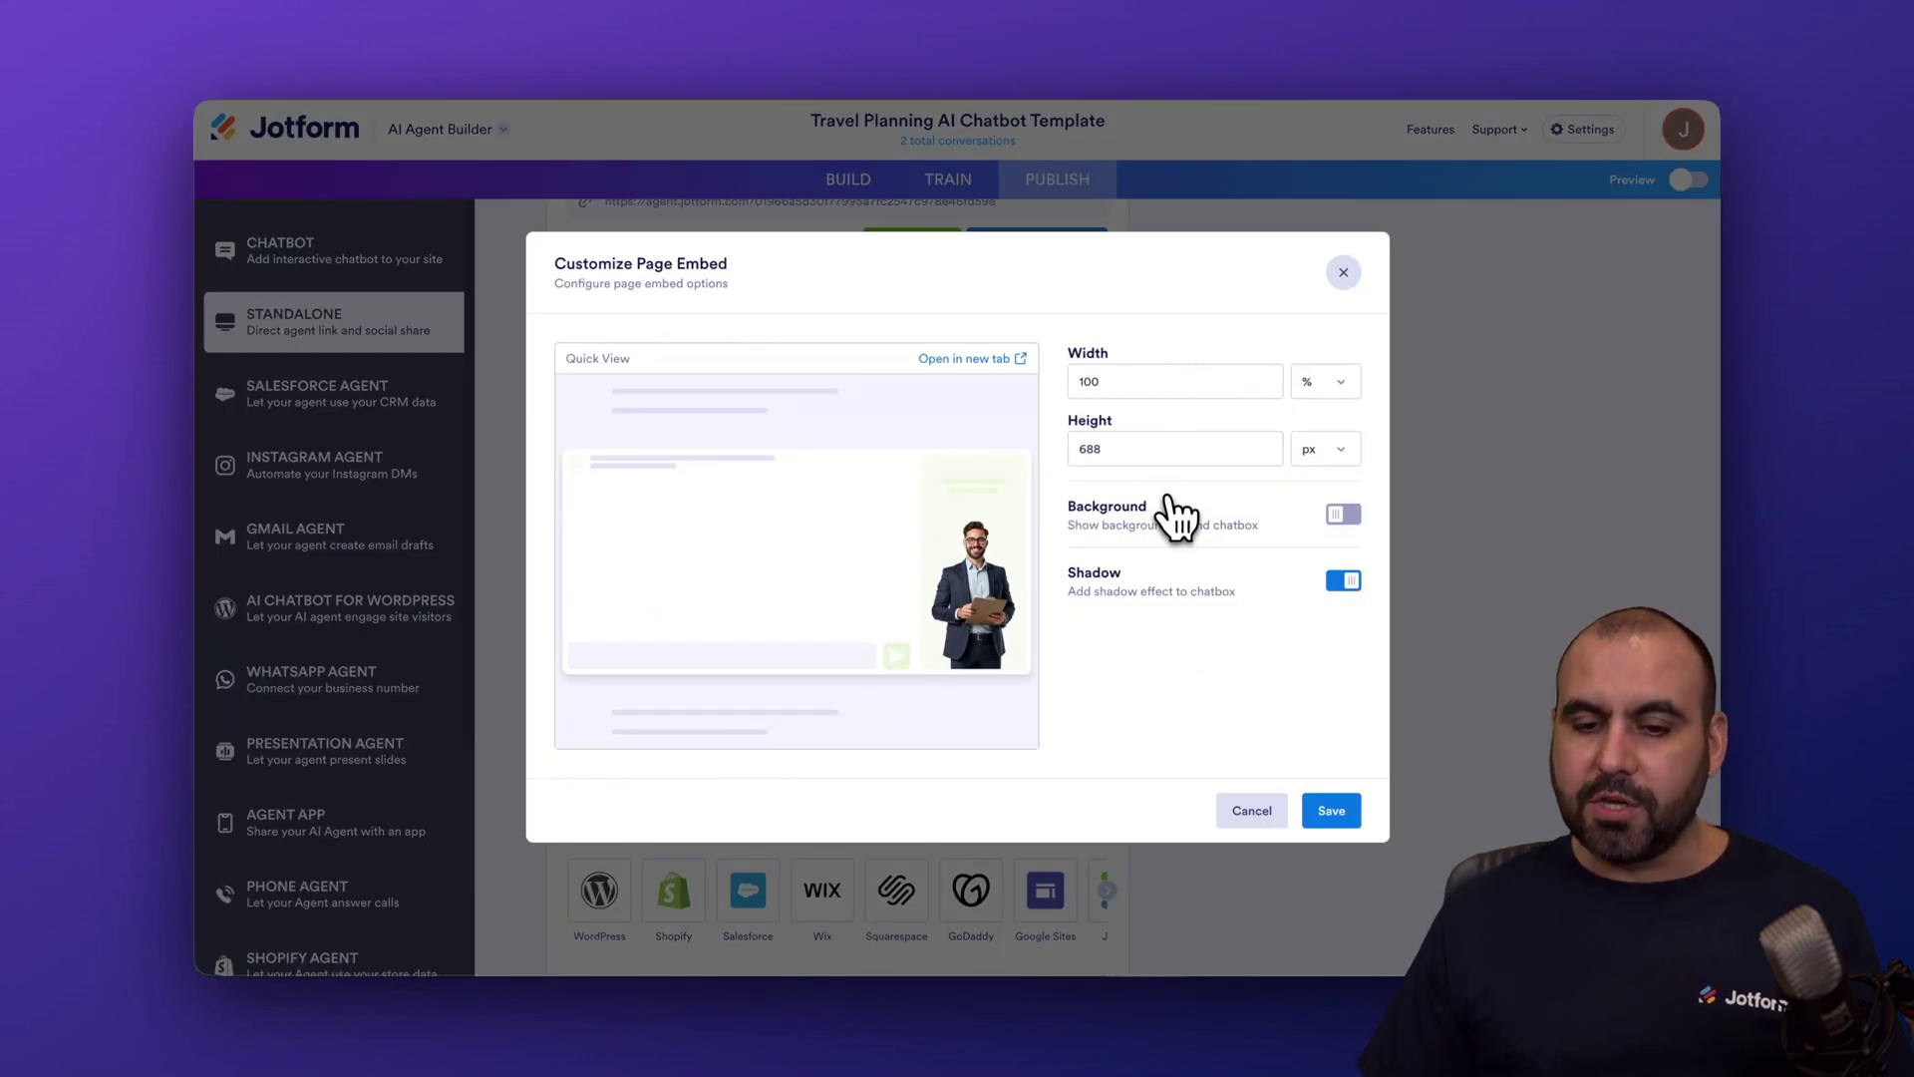
click(1344, 515)
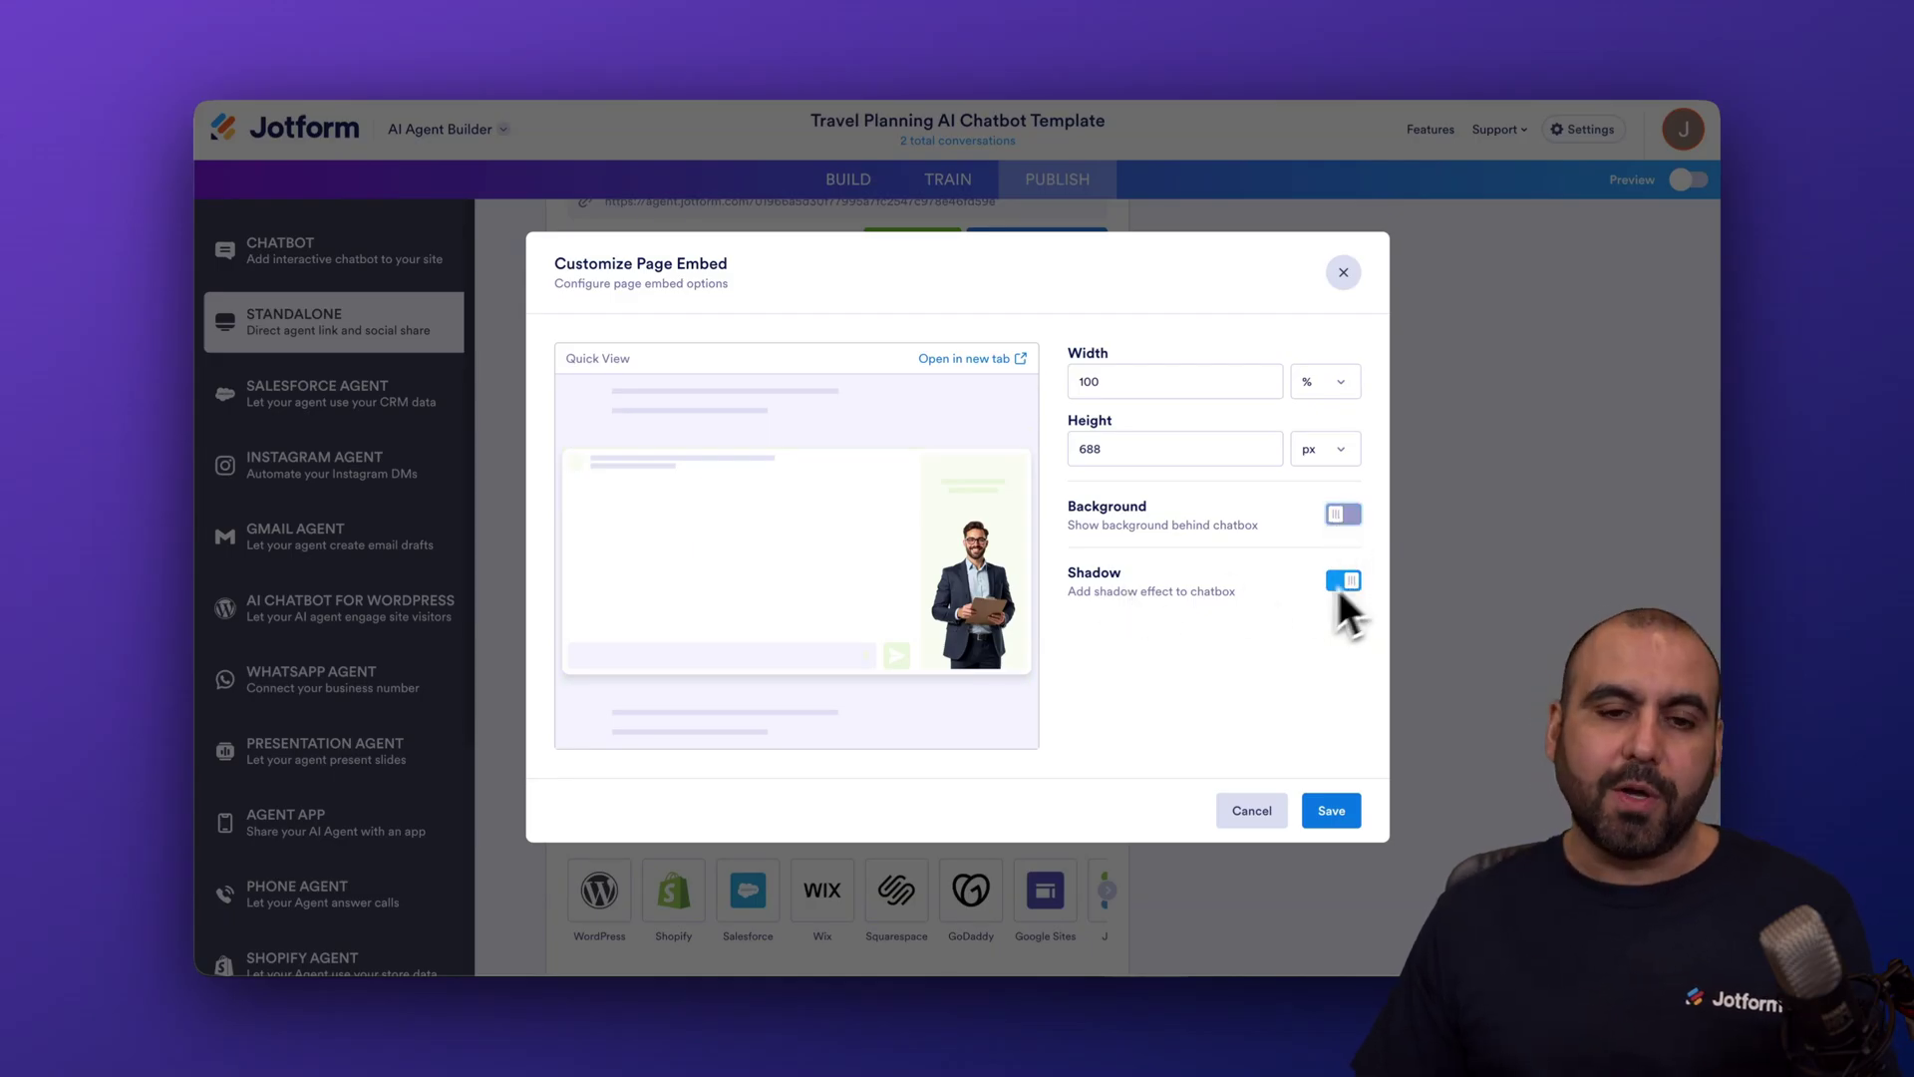
click(1332, 811)
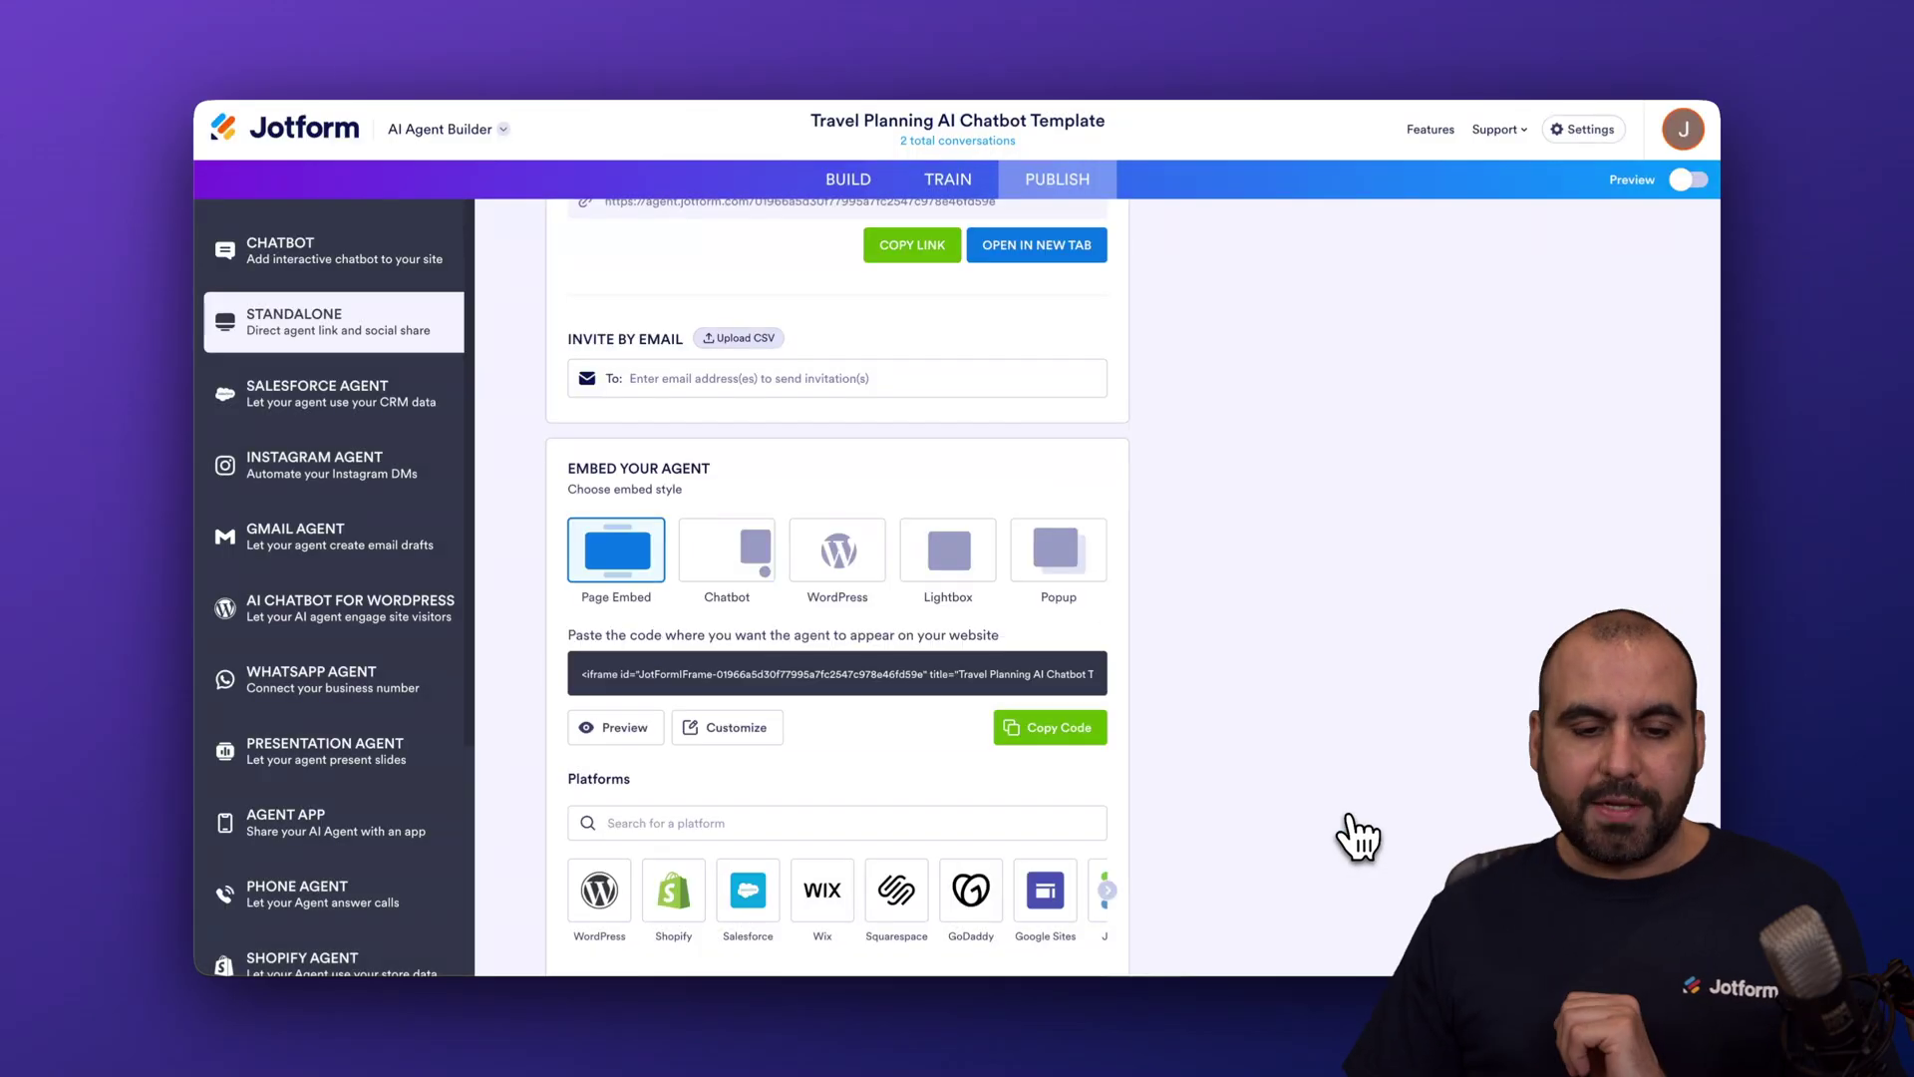
click(1052, 726)
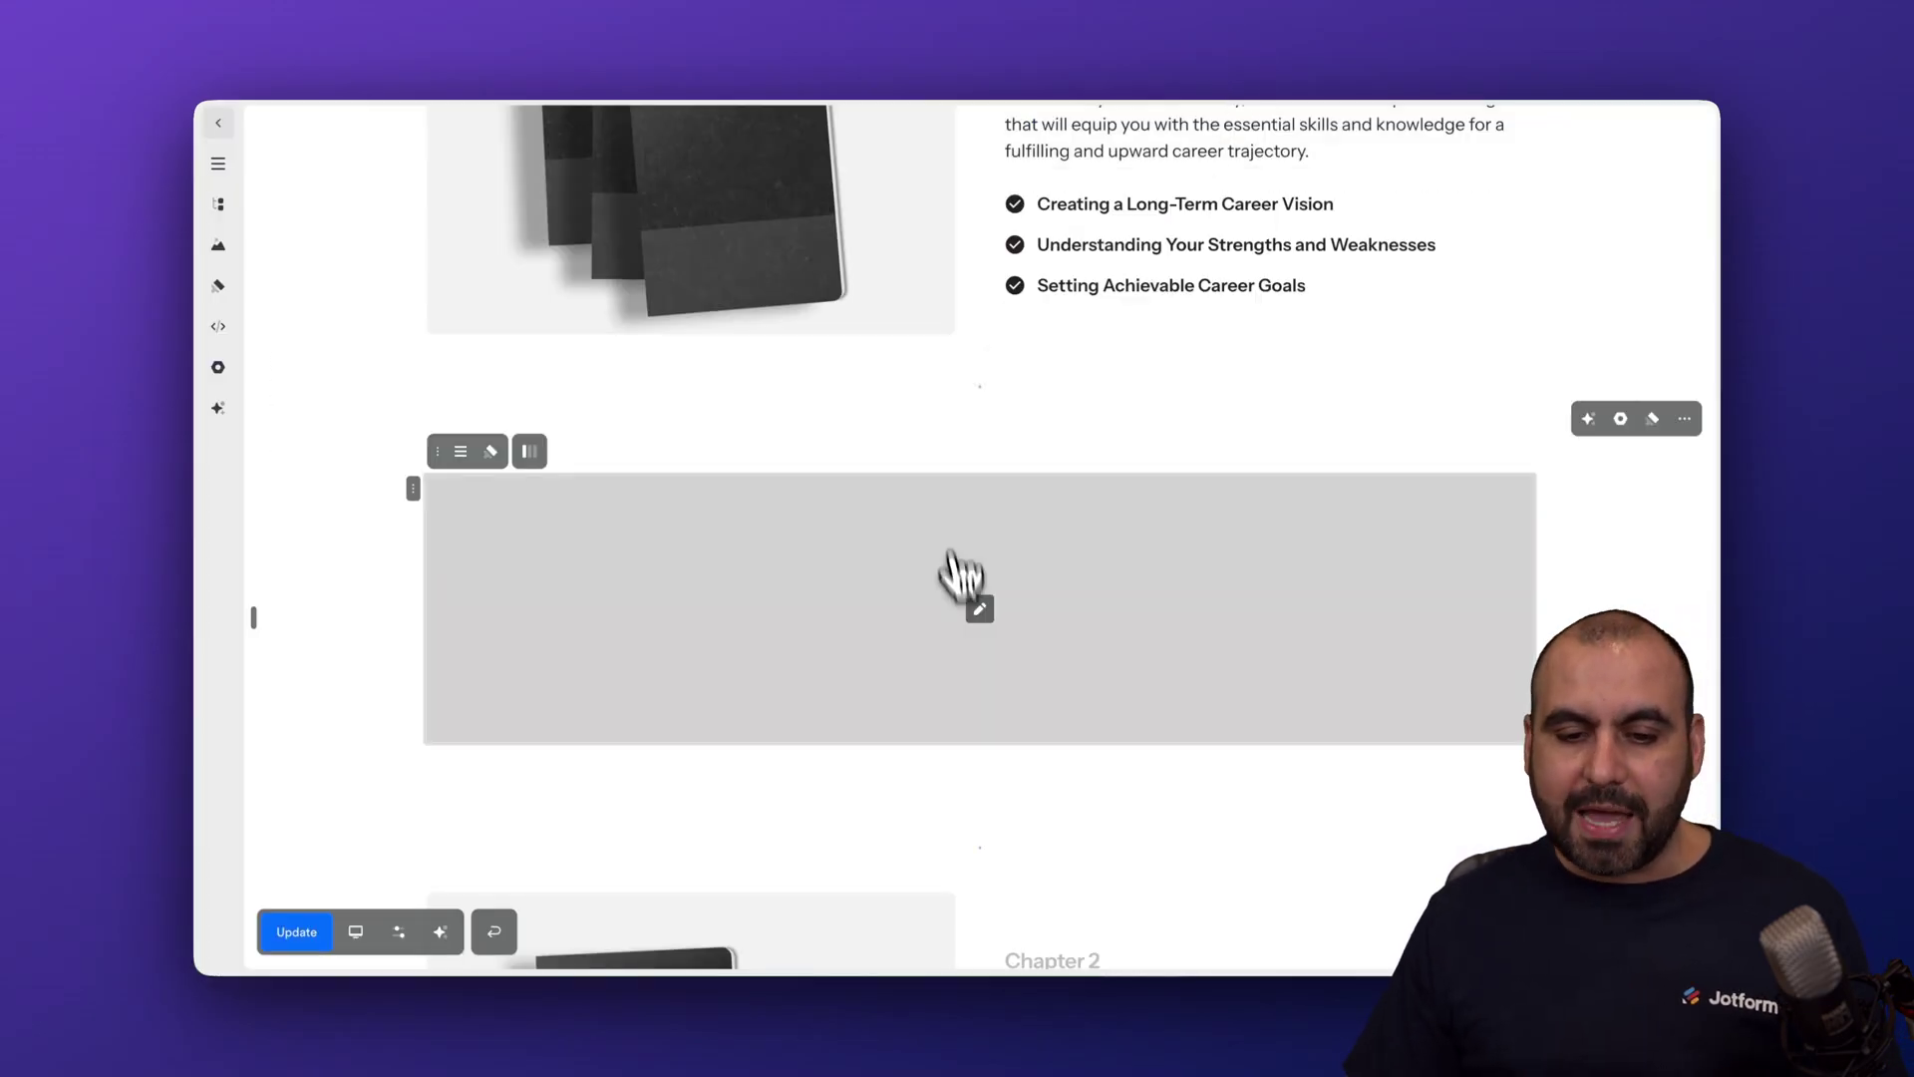
Step: Paste the agent's iframe code into the custom code block's HTML
click(982, 611)
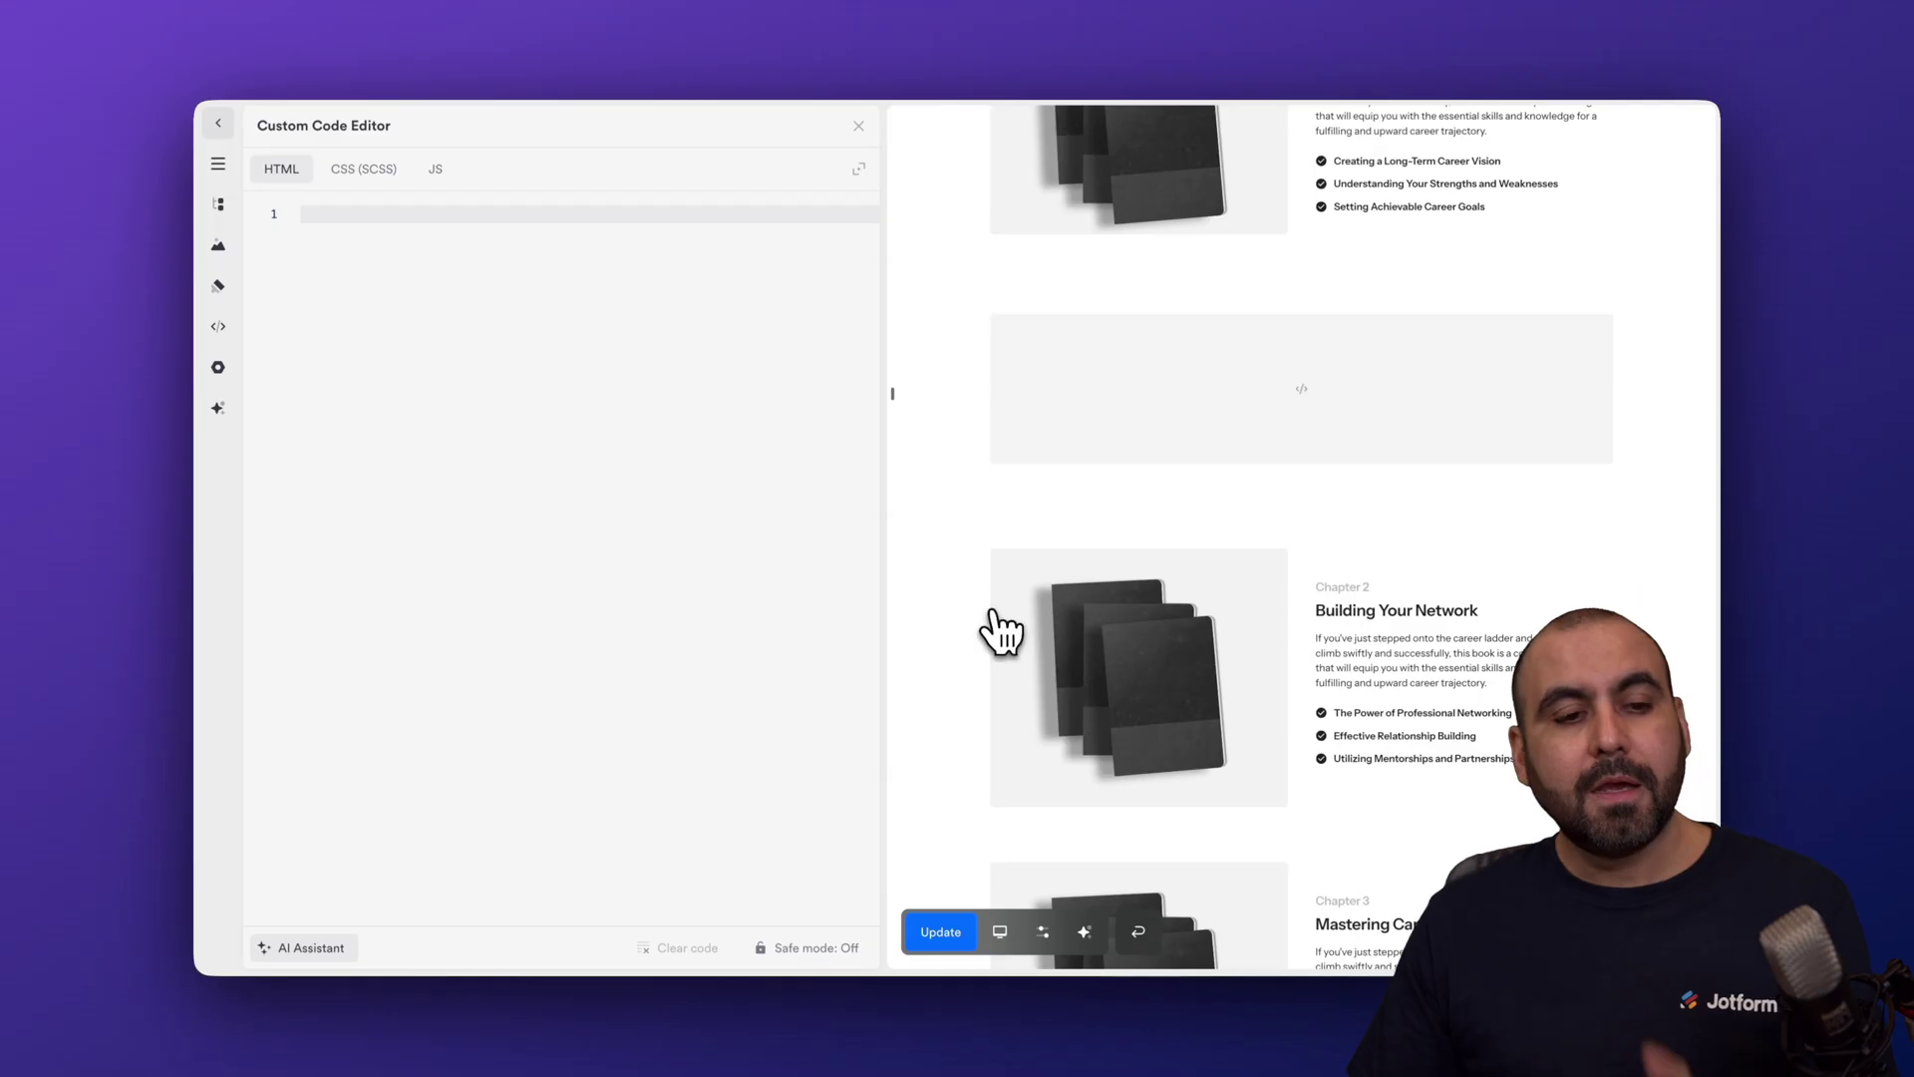
click(362, 229)
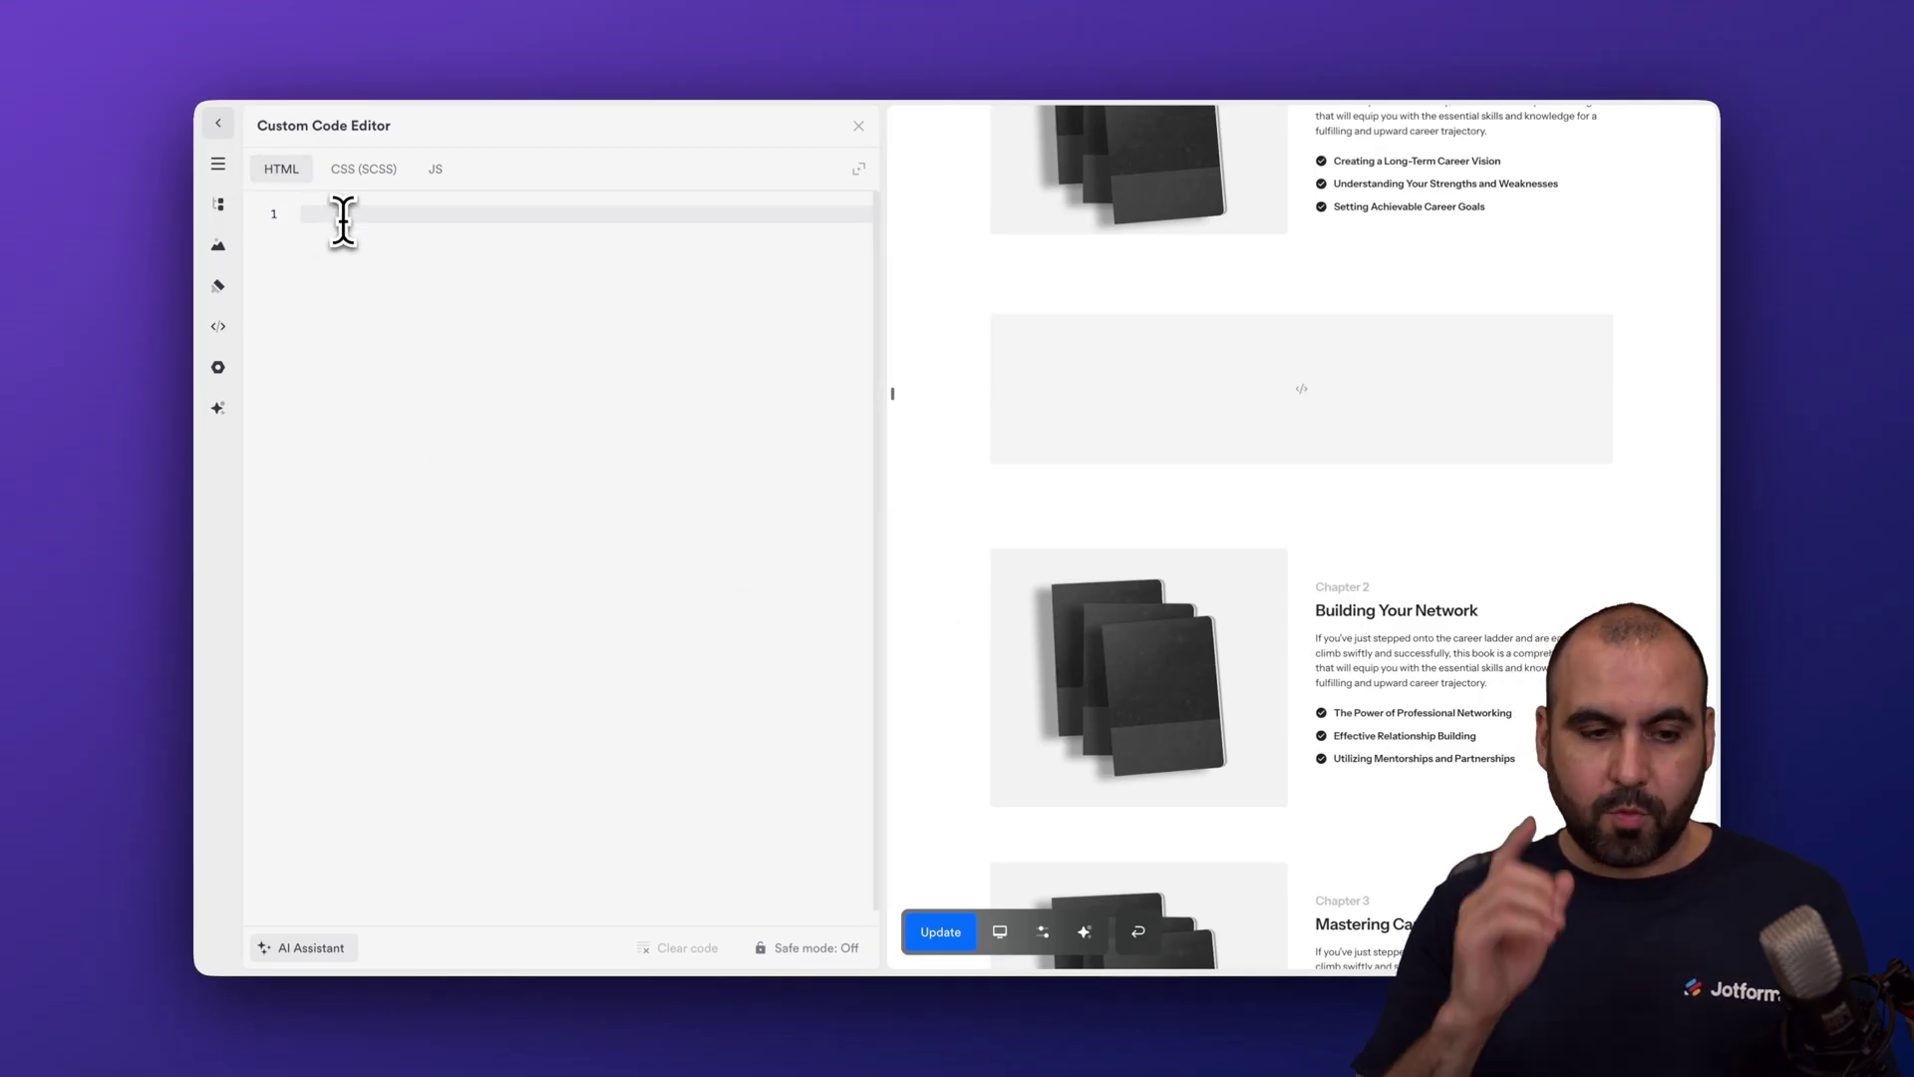
key(ctrl+v)
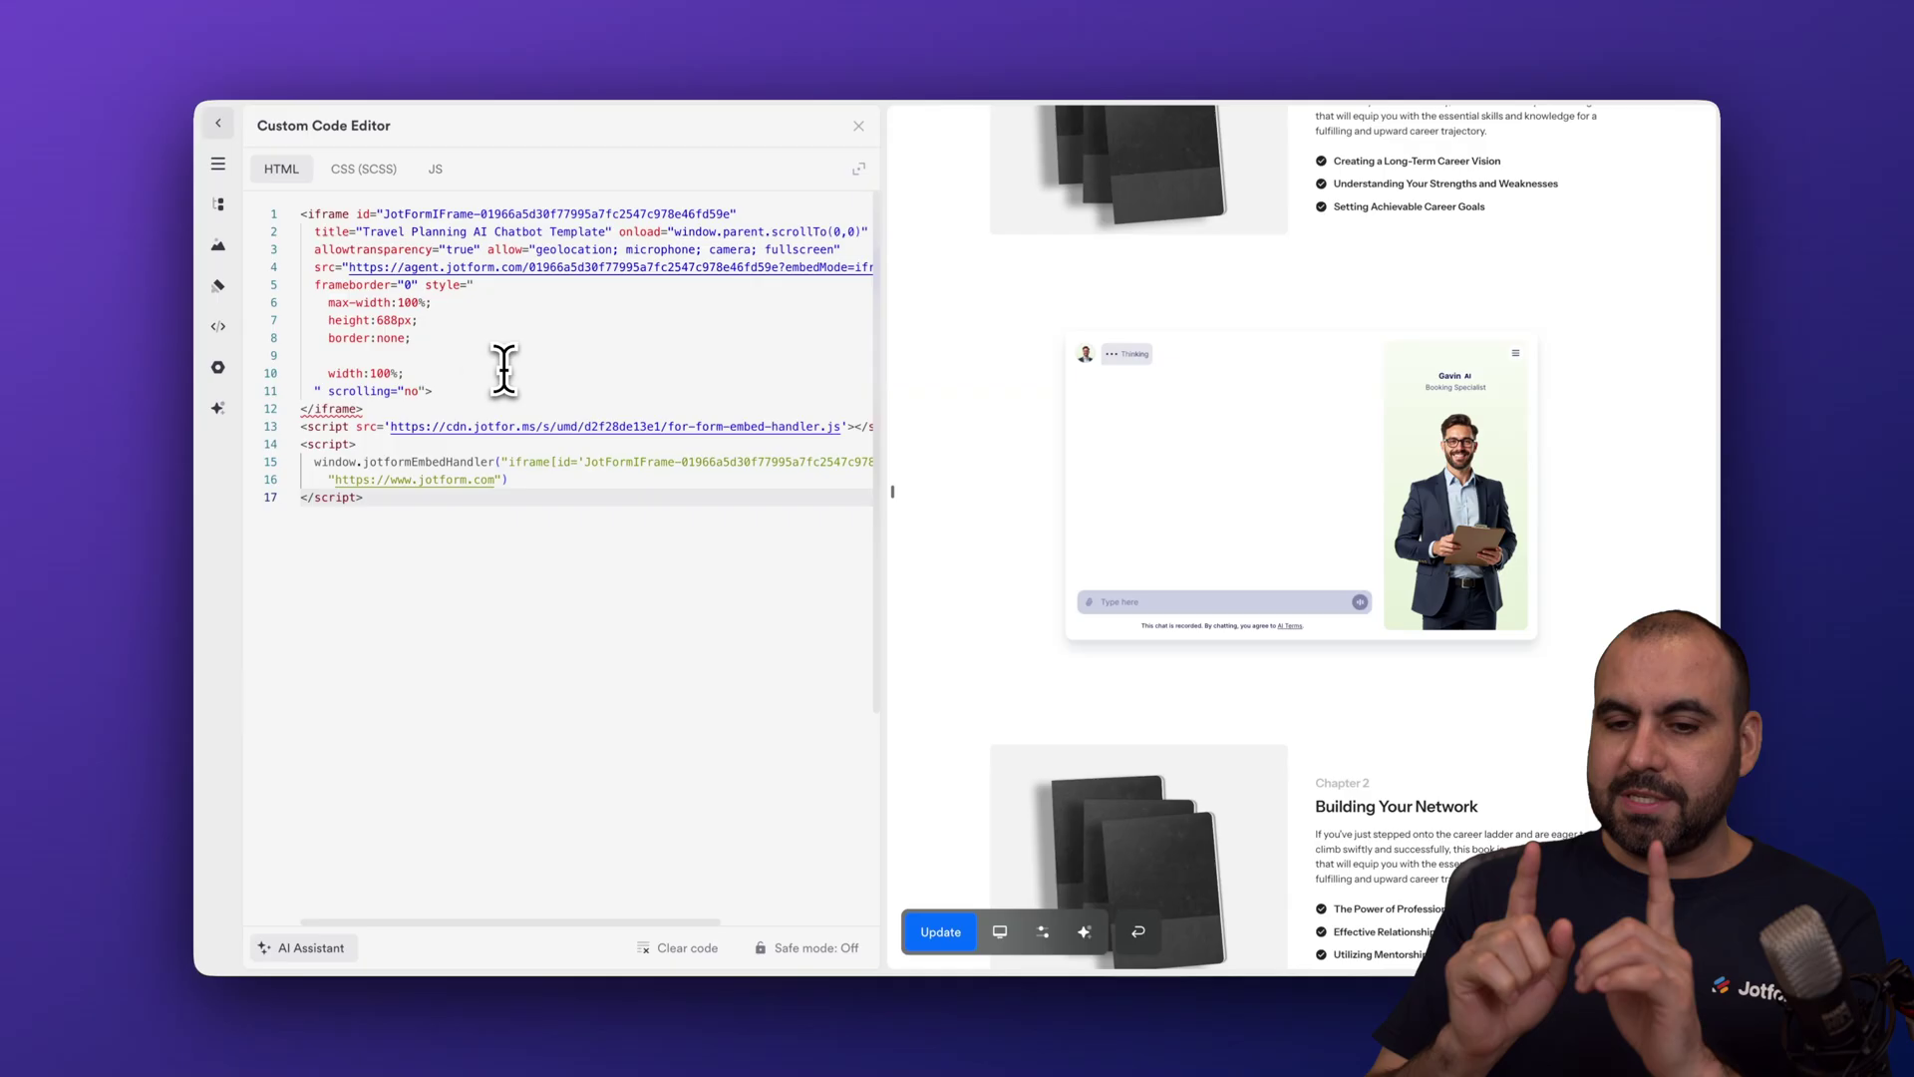
click(864, 125)
scroll(779, 599, down, 3)
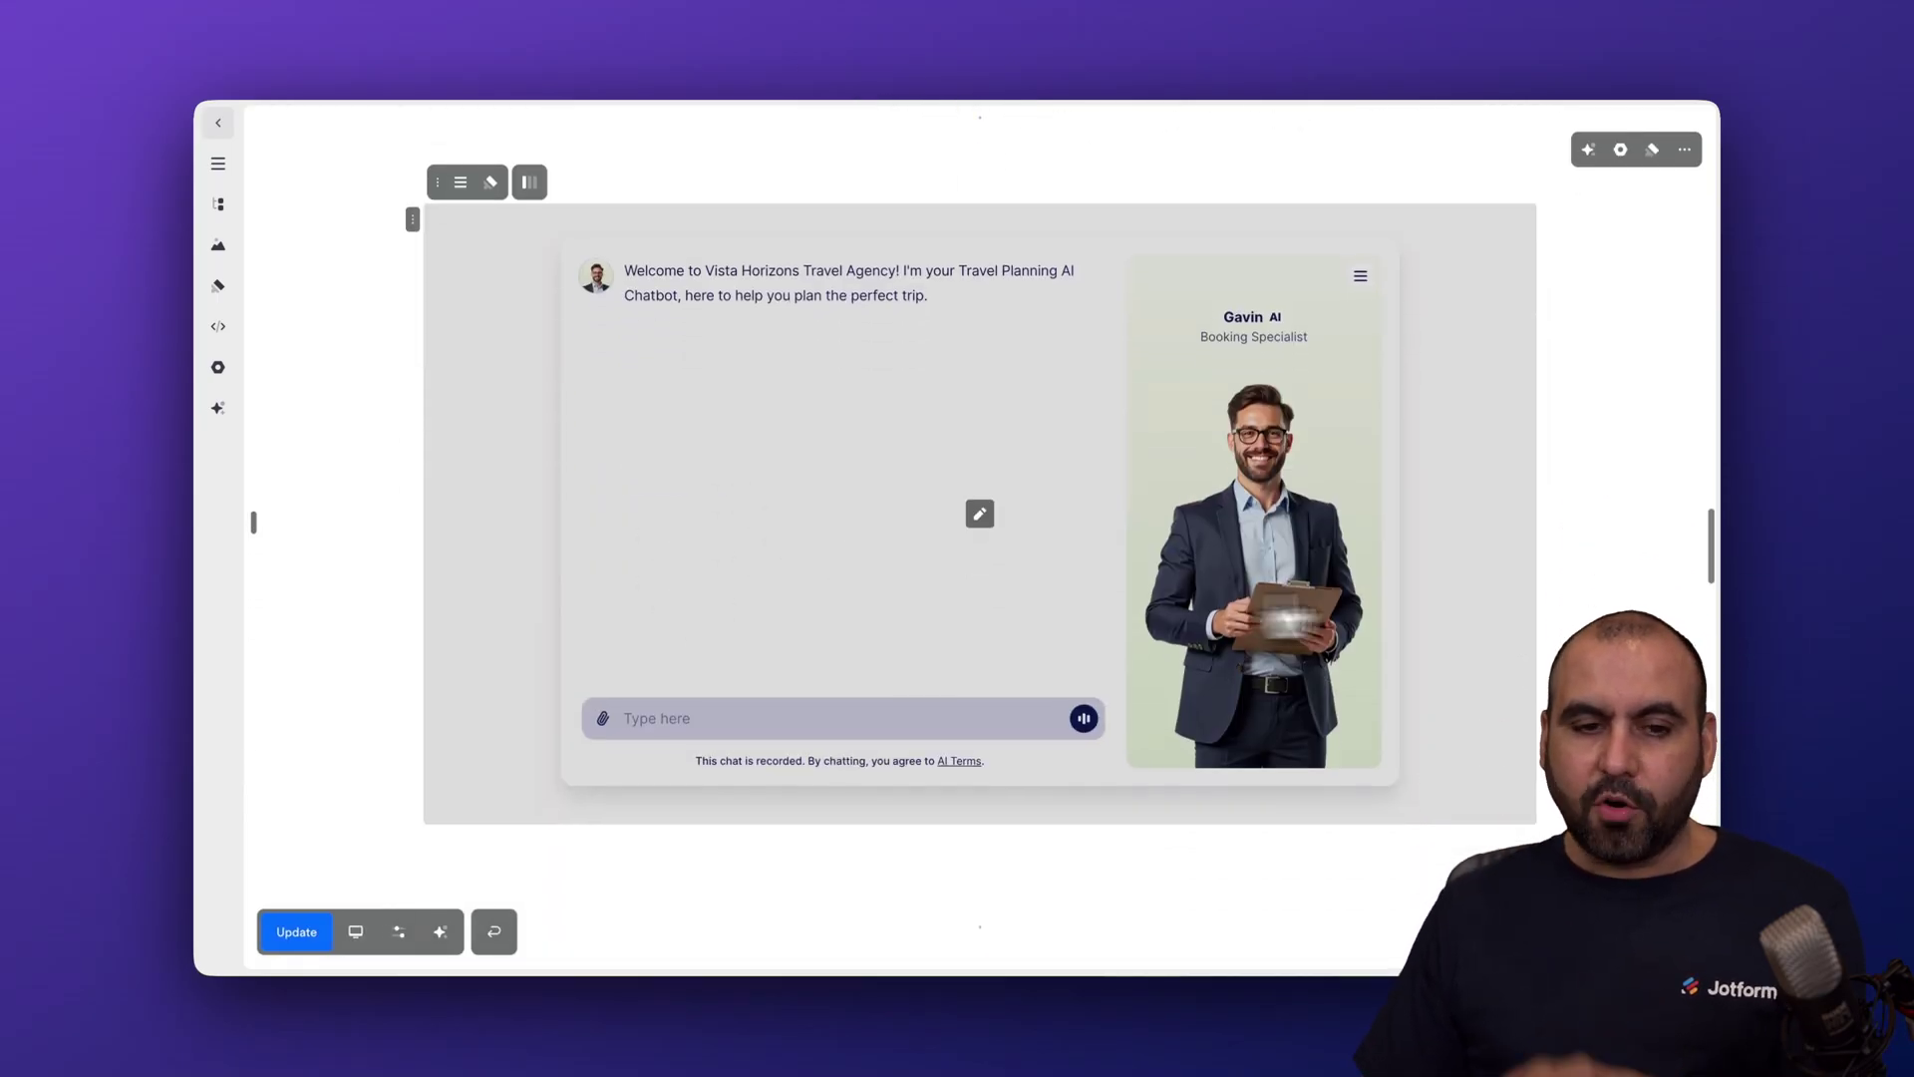
Step: Publish the Book page with Update and open the live URL
click(934, 848)
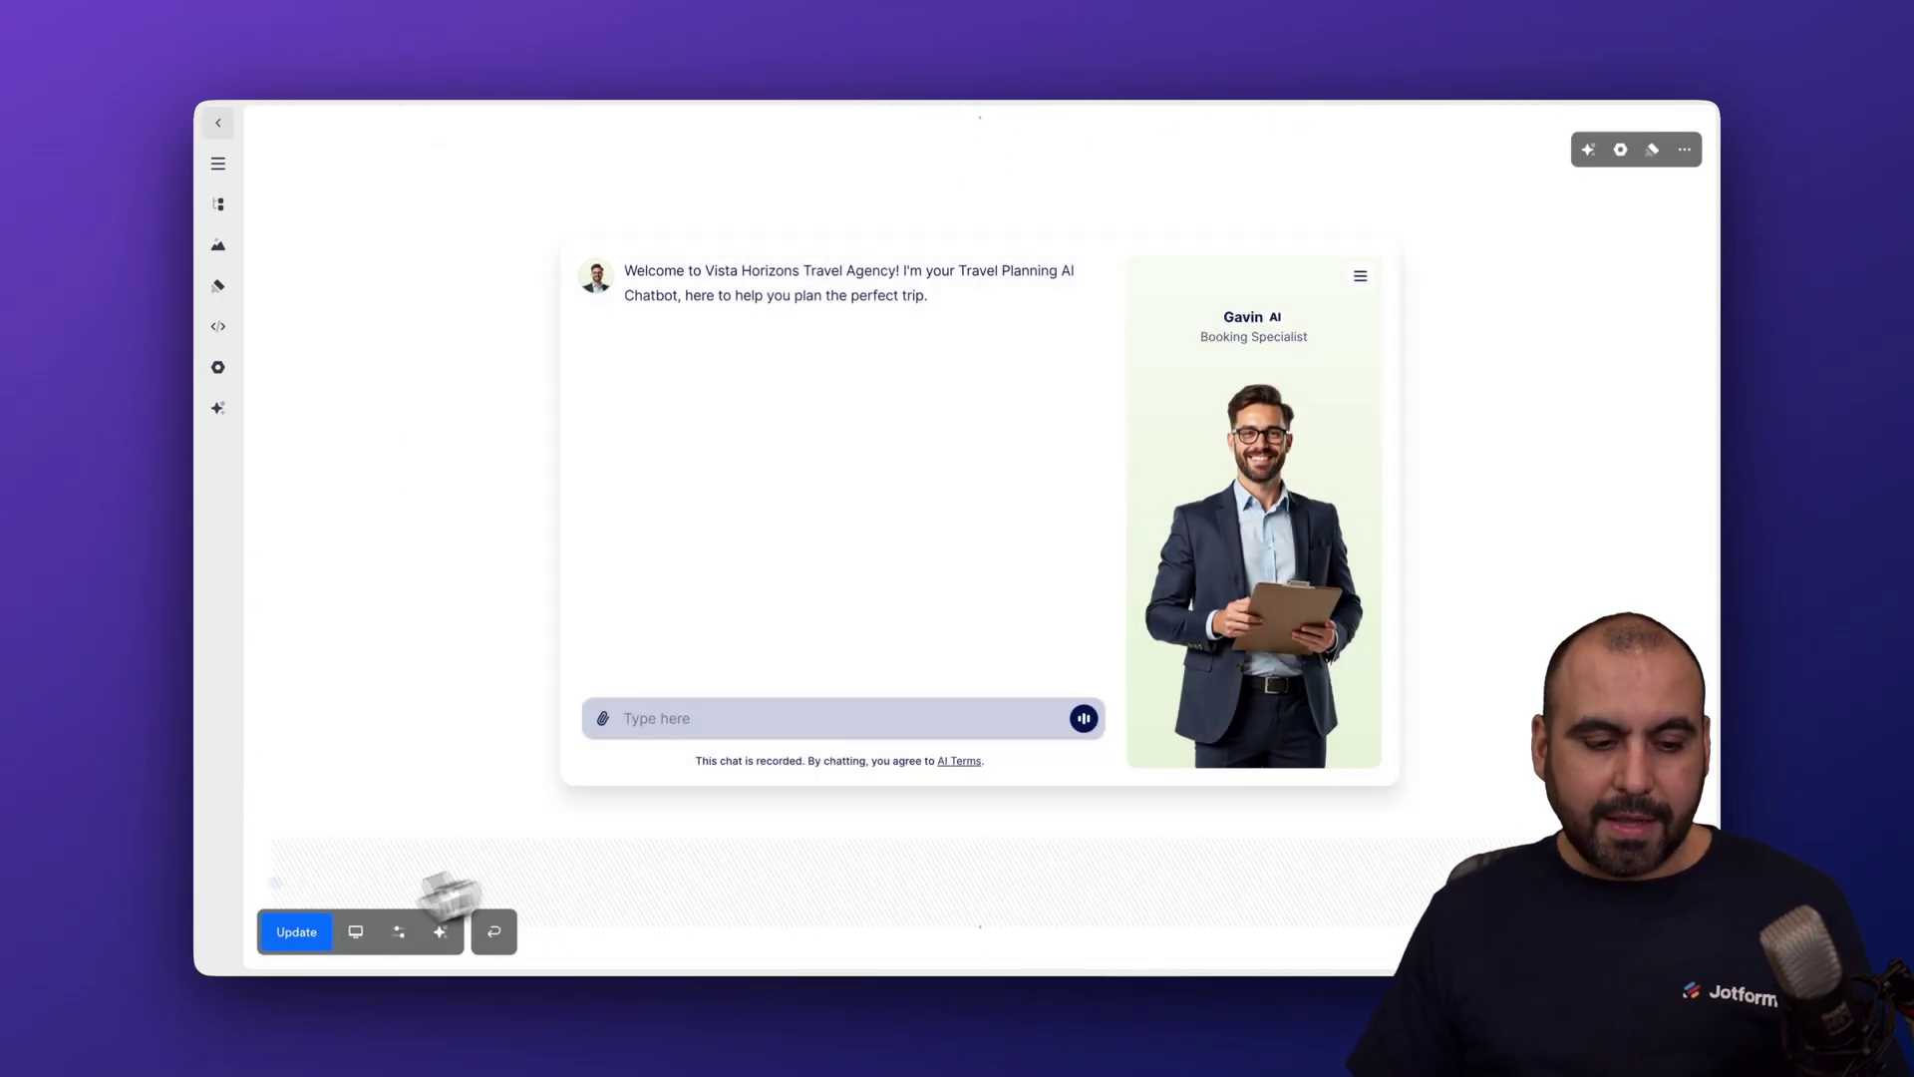
click(323, 934)
click(370, 918)
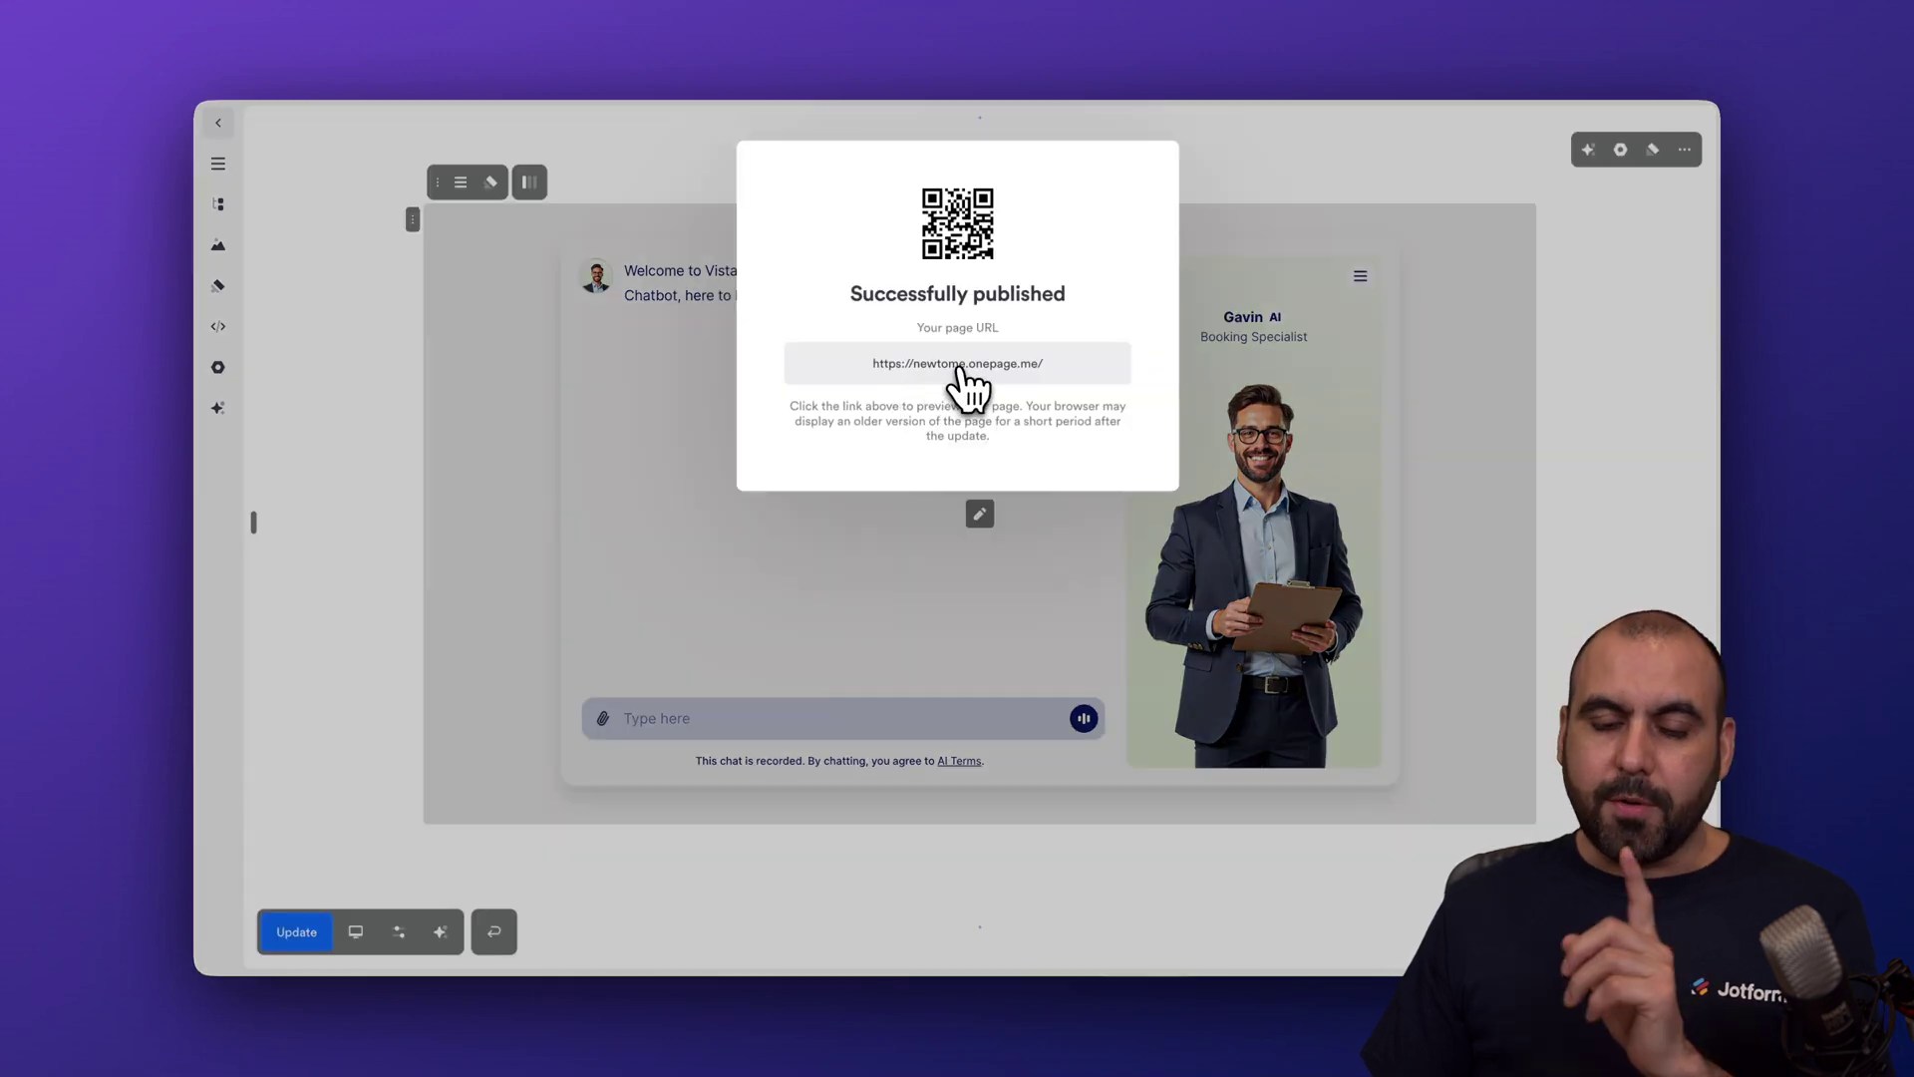
click(943, 392)
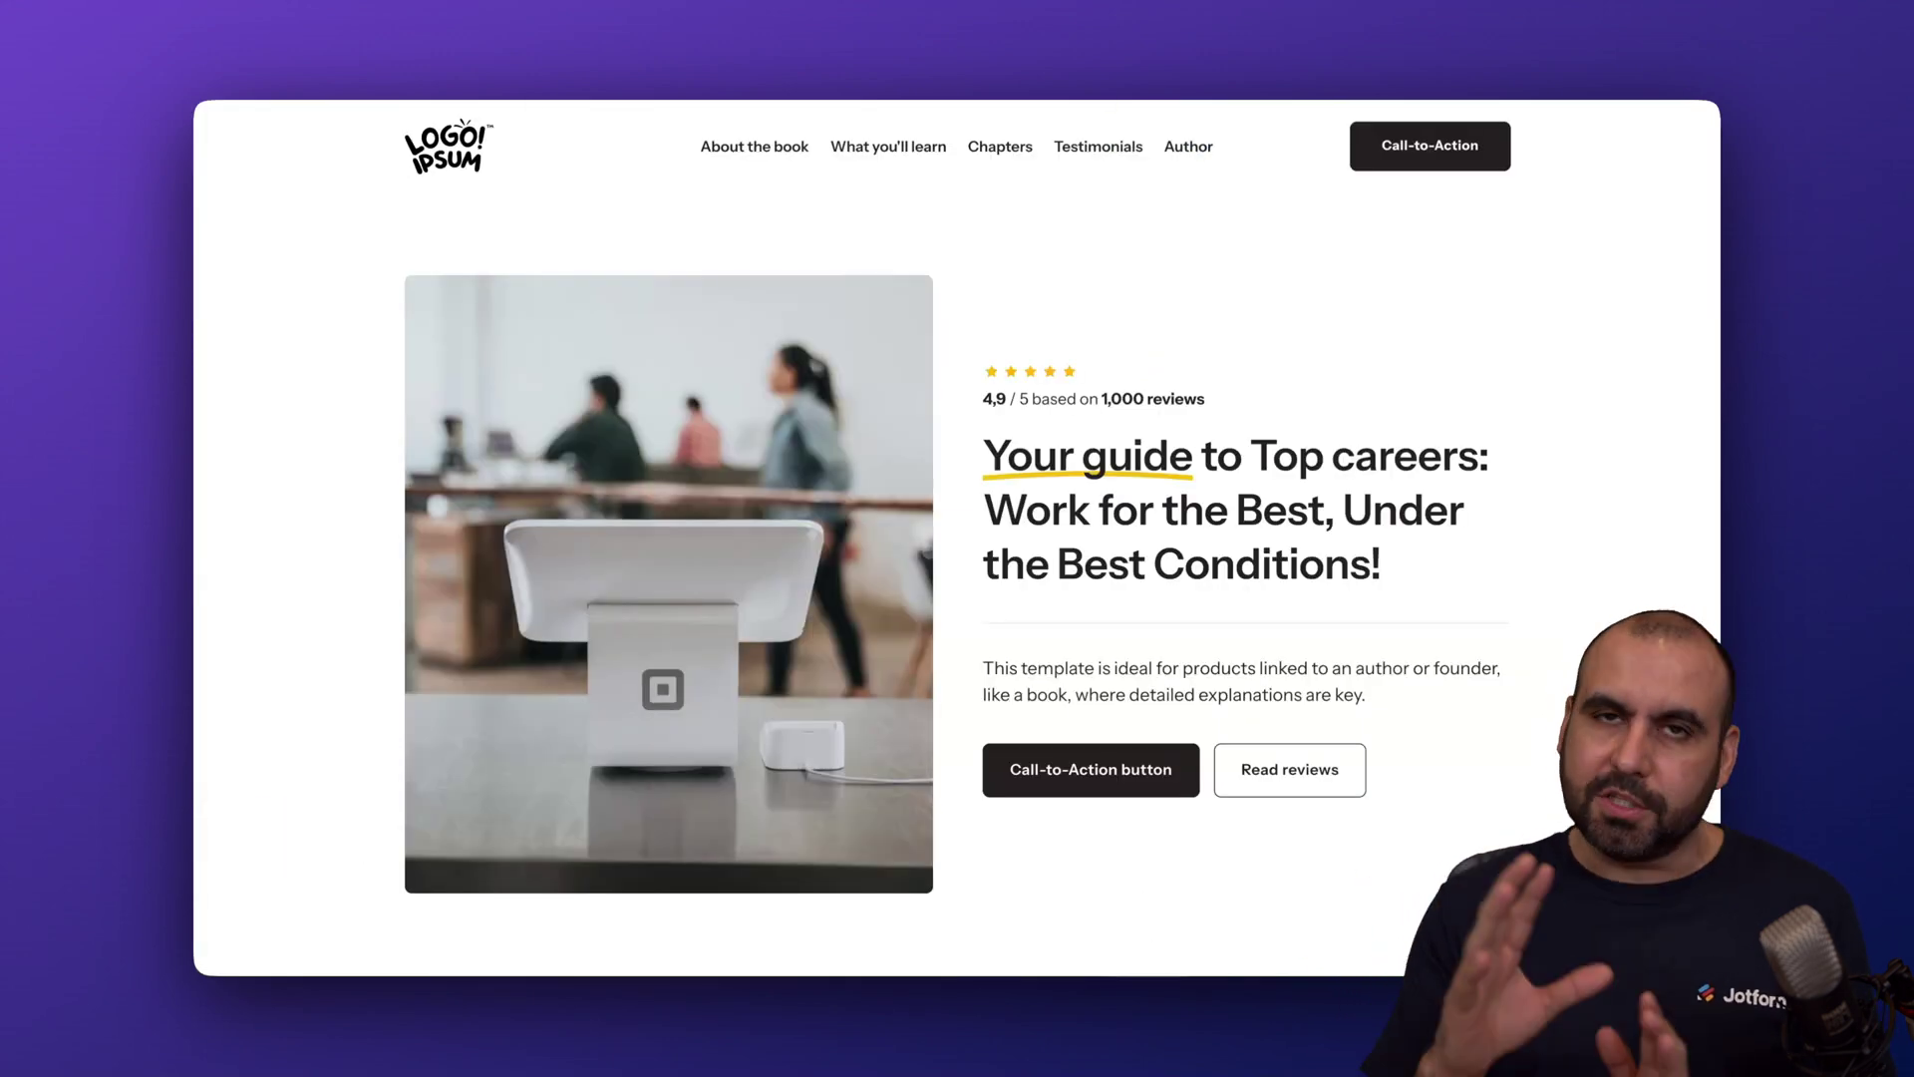
scroll(1122, 427, down, 3)
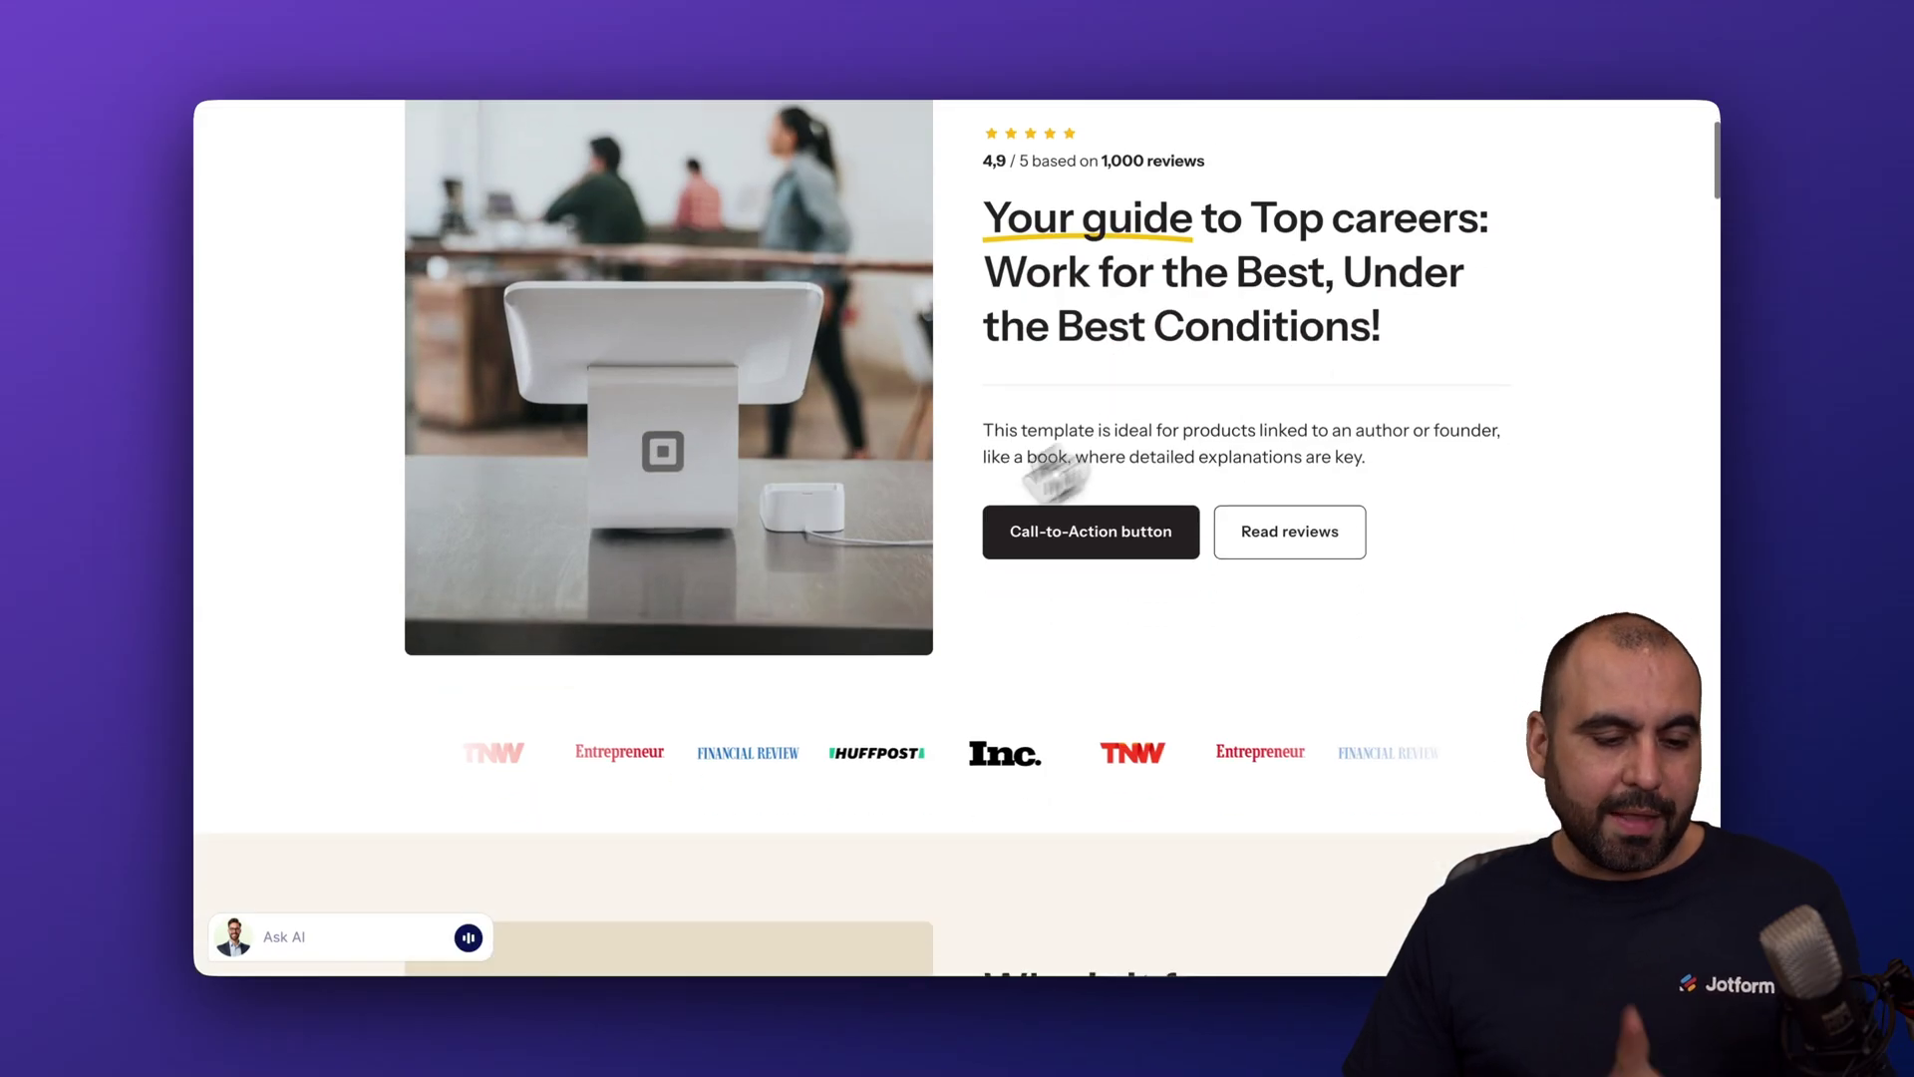
scroll(1122, 427, down, 8)
scroll(957, 448, up, 2)
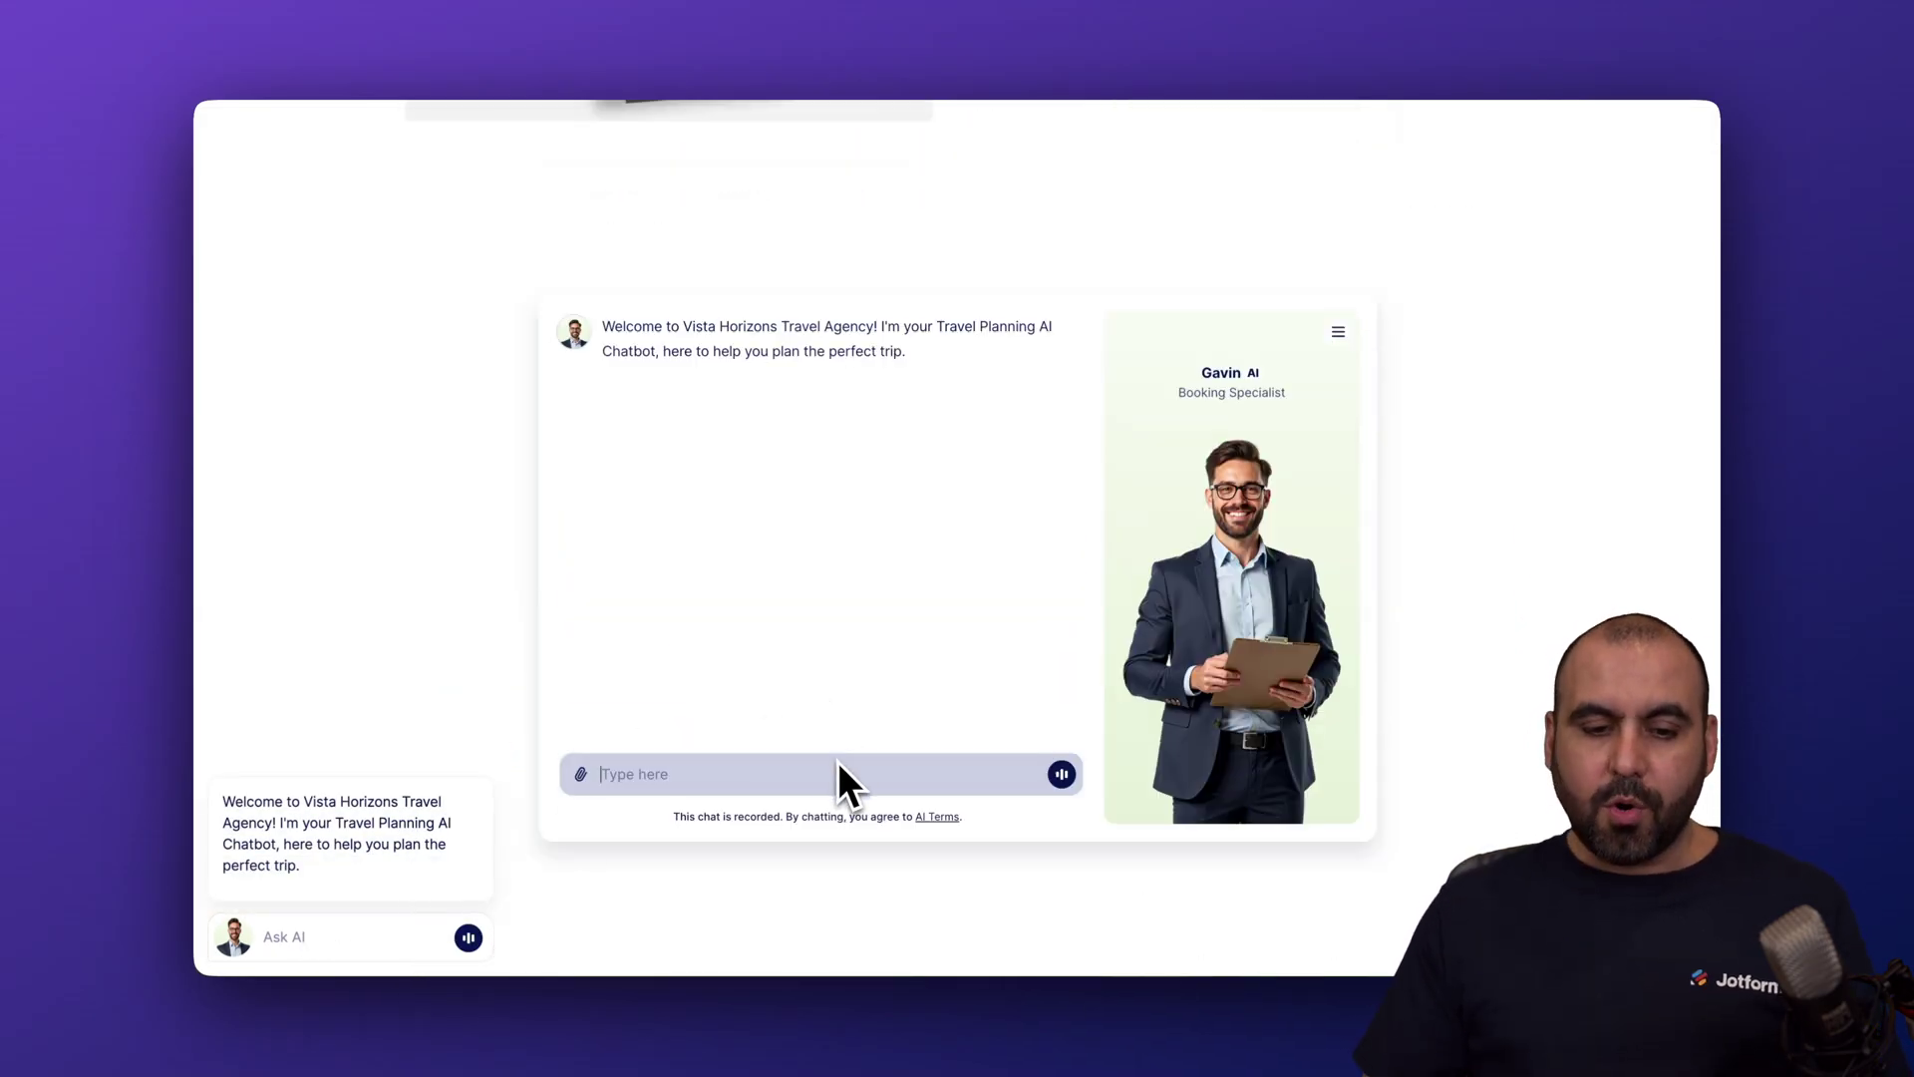
text(hell)
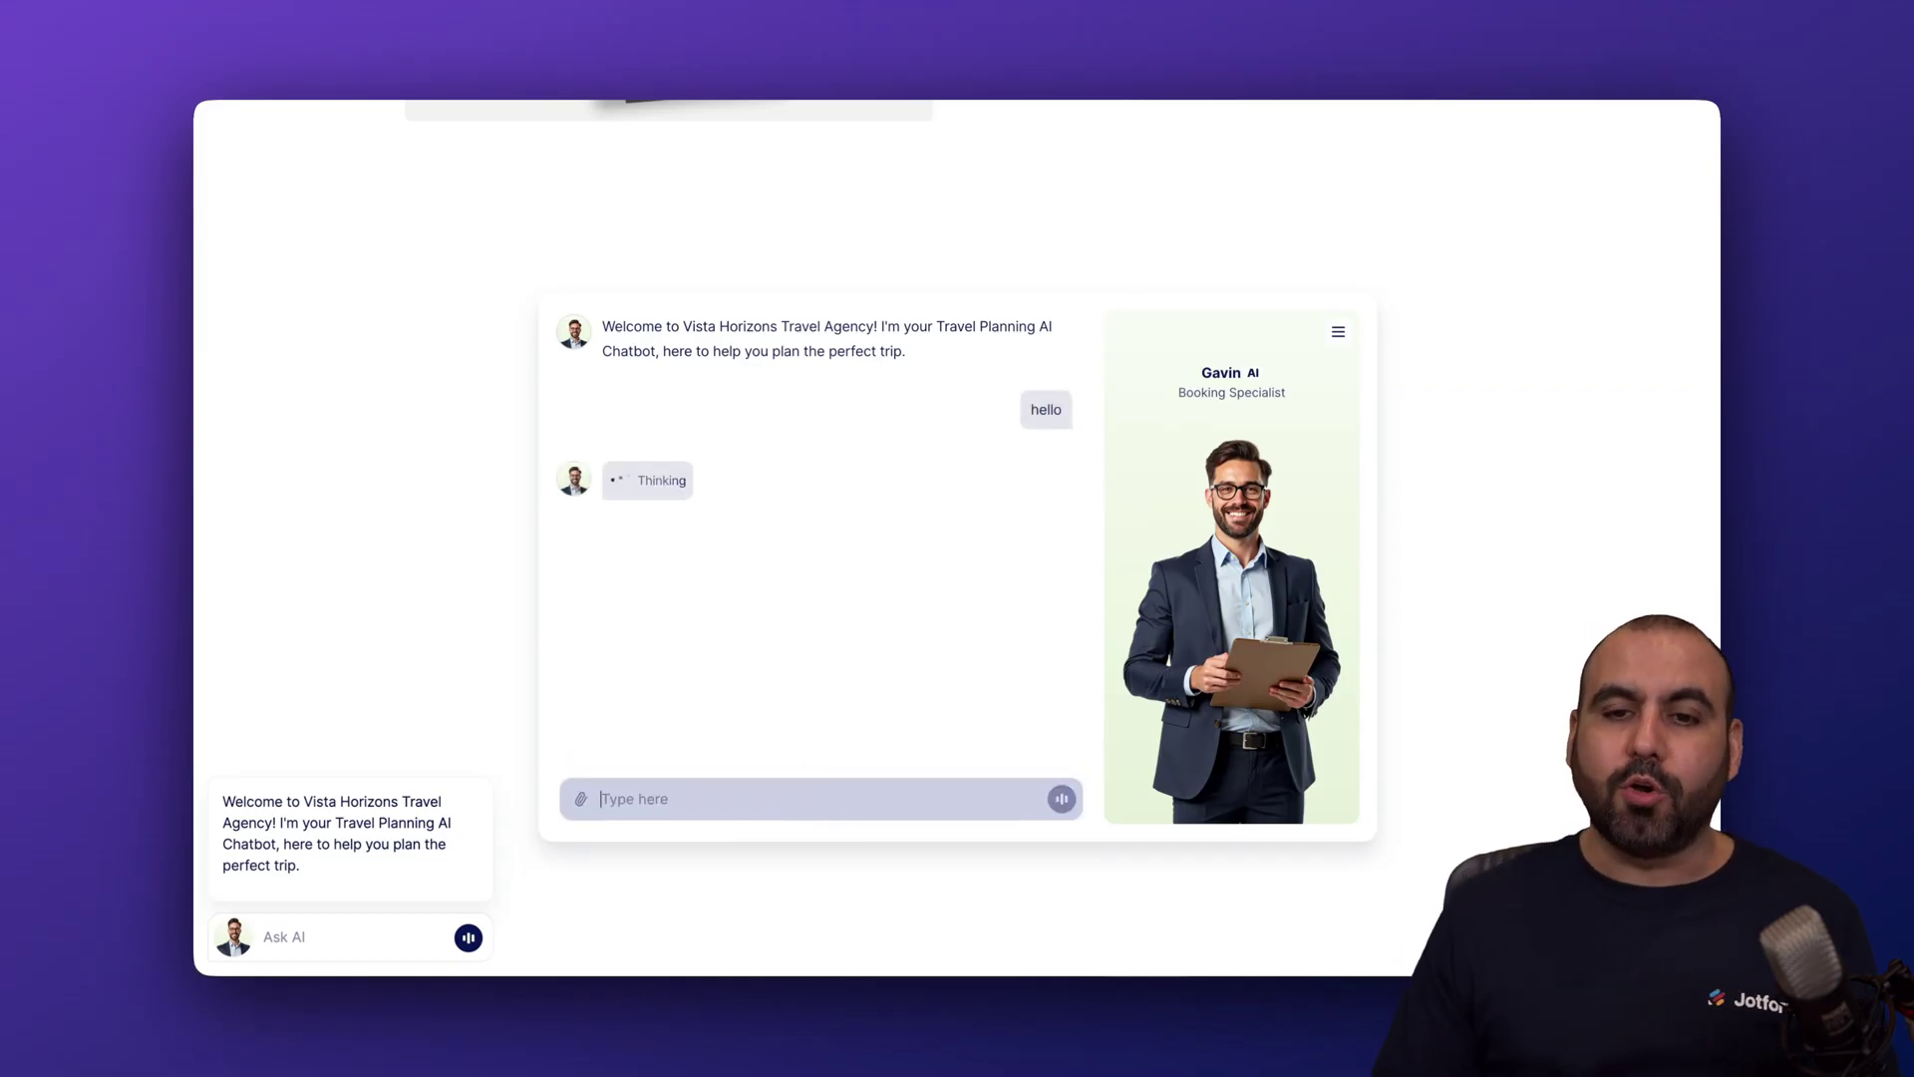
Step: Send 'hello' to the inline travel chatbot on the live page
click(1058, 46)
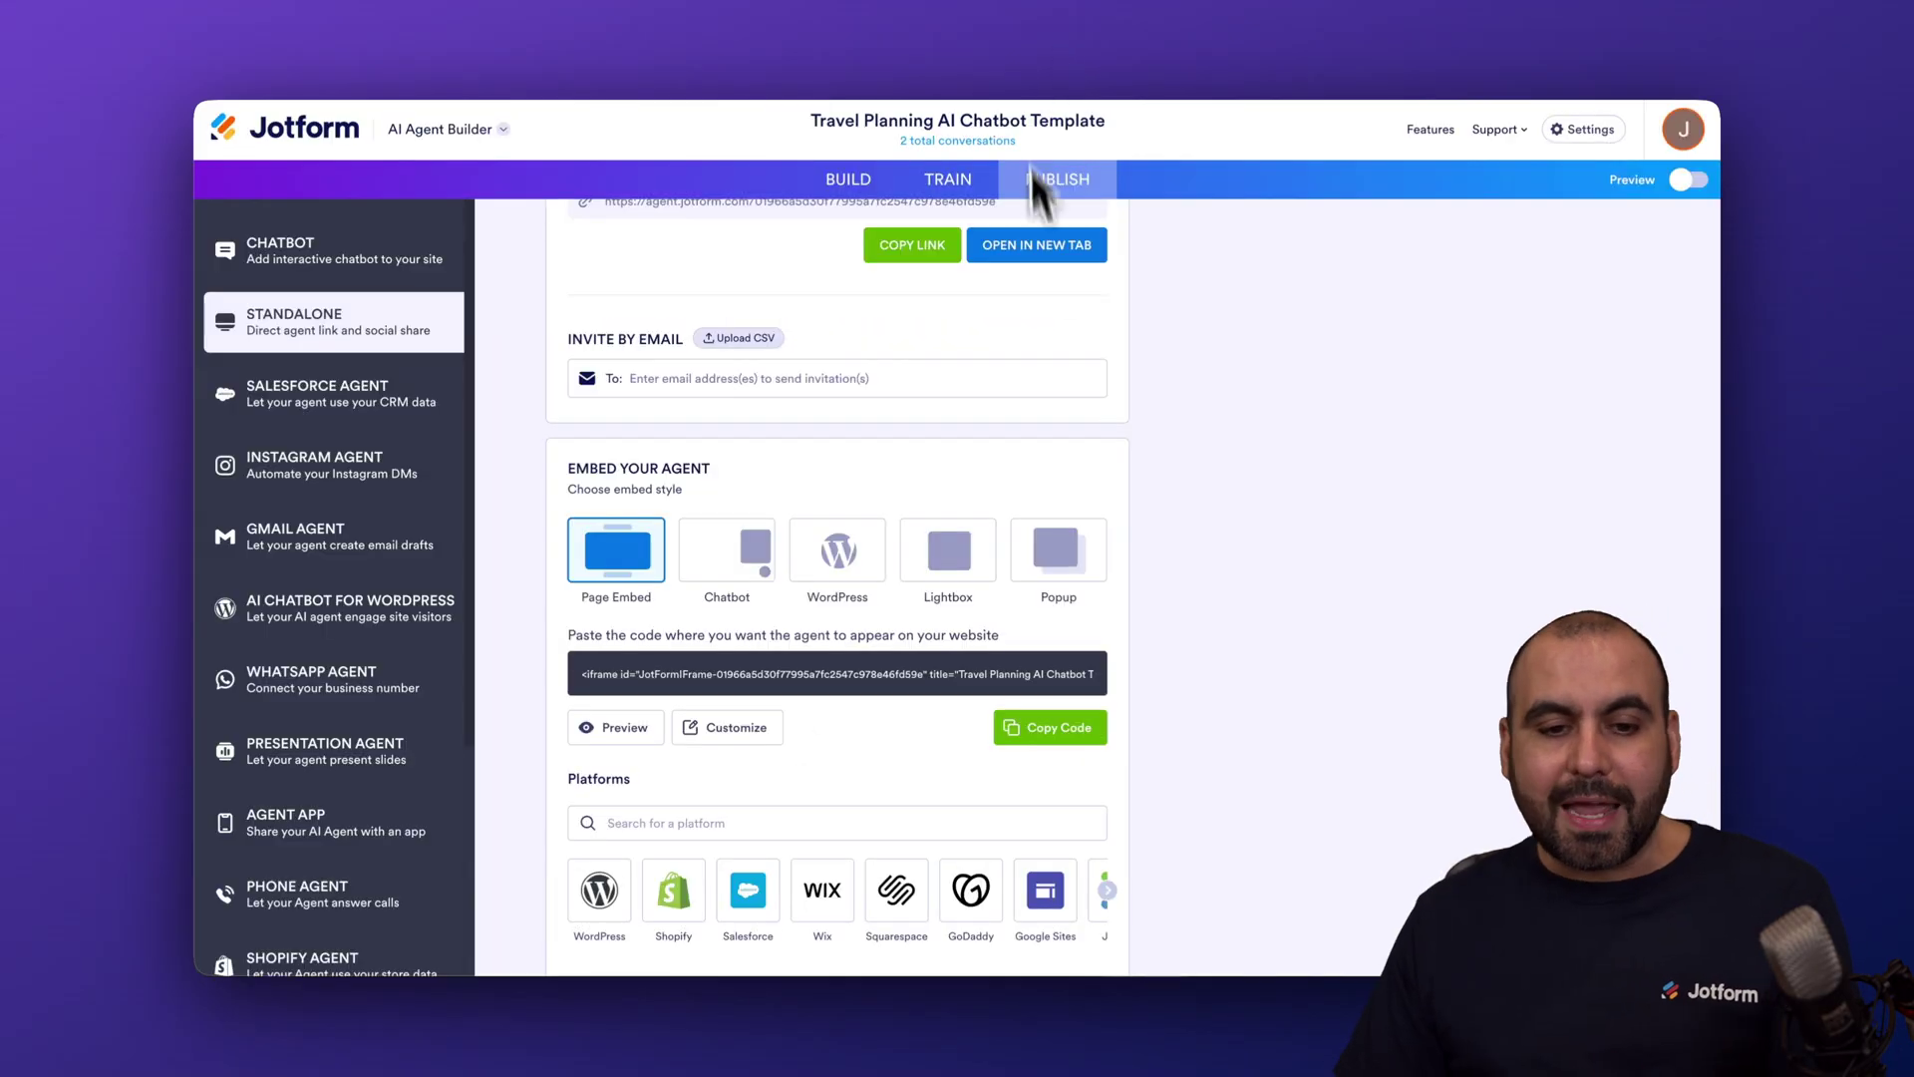